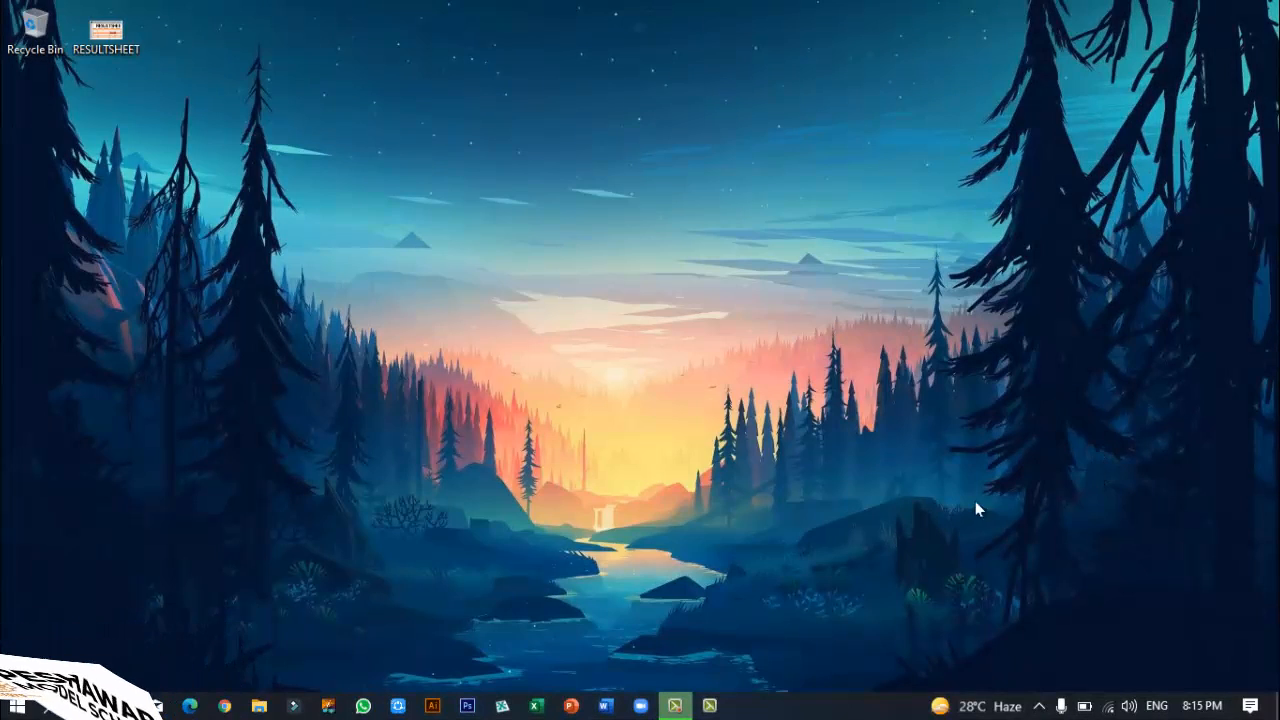
Step: Open Excel 2016 and load the recent RESULTSHEET workbook from the Desktop
{"action": "left_click", "coordinate": [51, 706]}
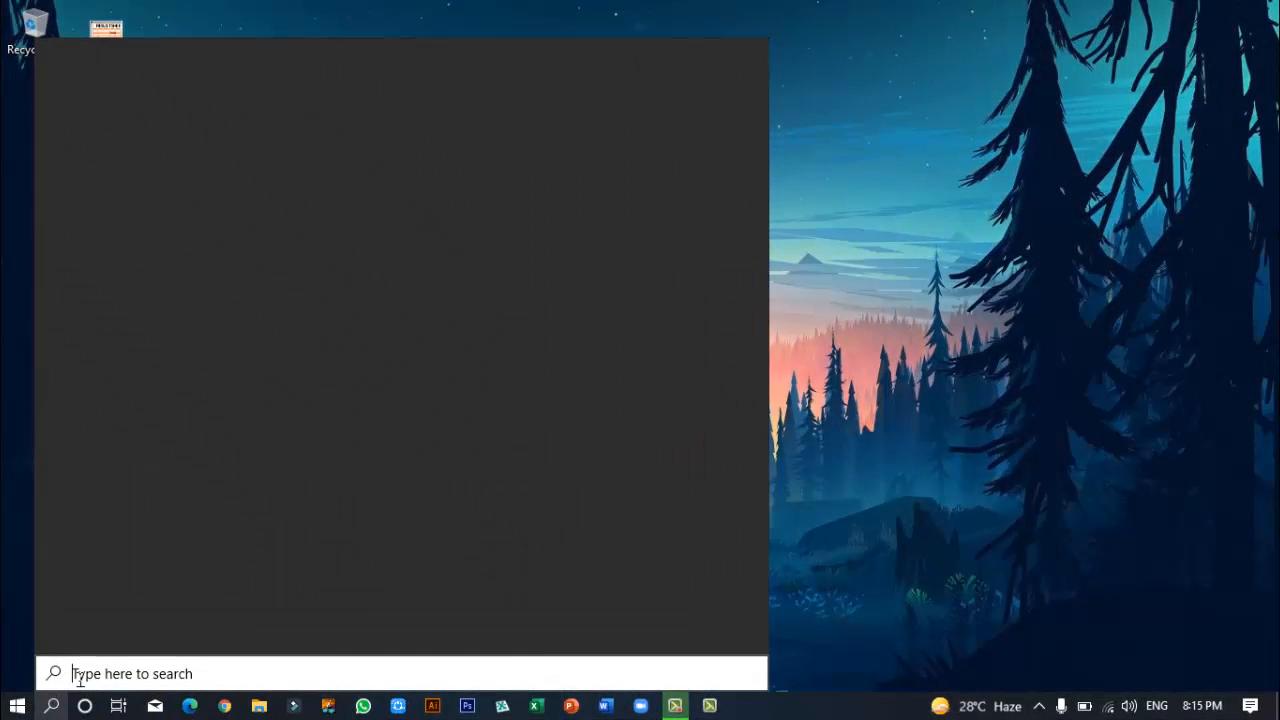
{"action": "type", "text": "excel"}
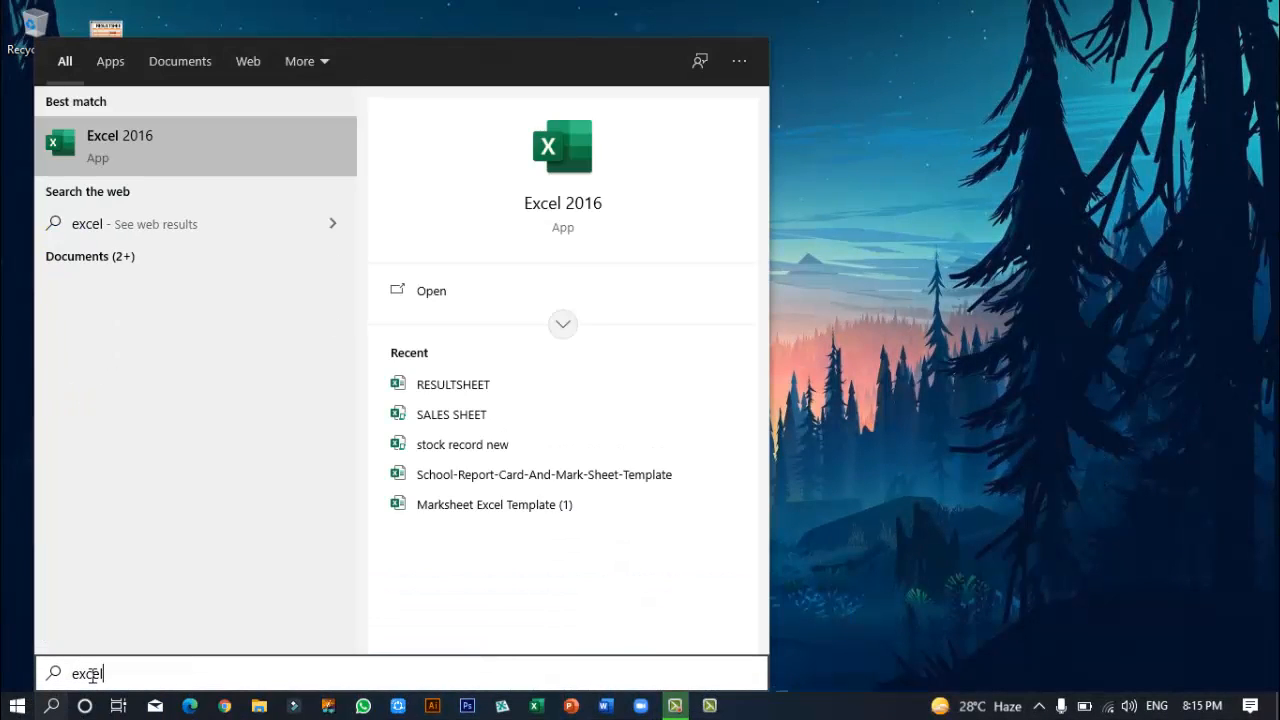
{"action": "left_click", "coordinate": [207, 155]}
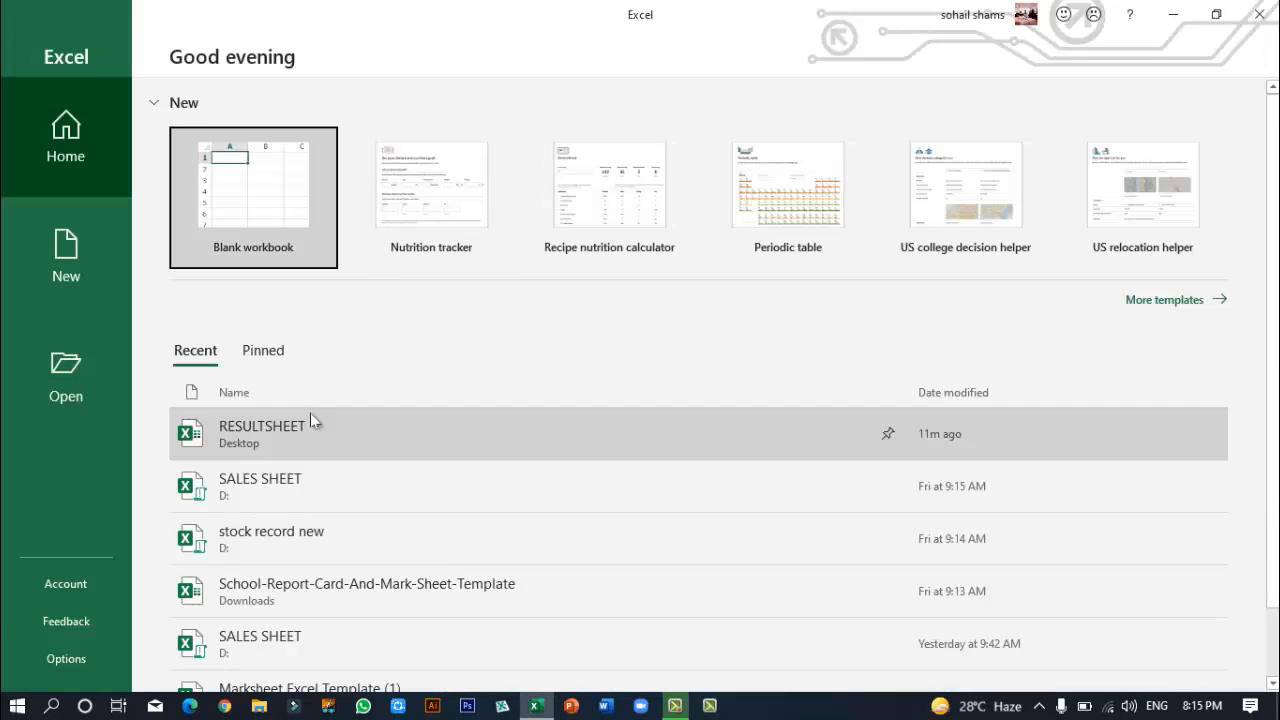
{"action": "left_click", "coordinate": [290, 433]}
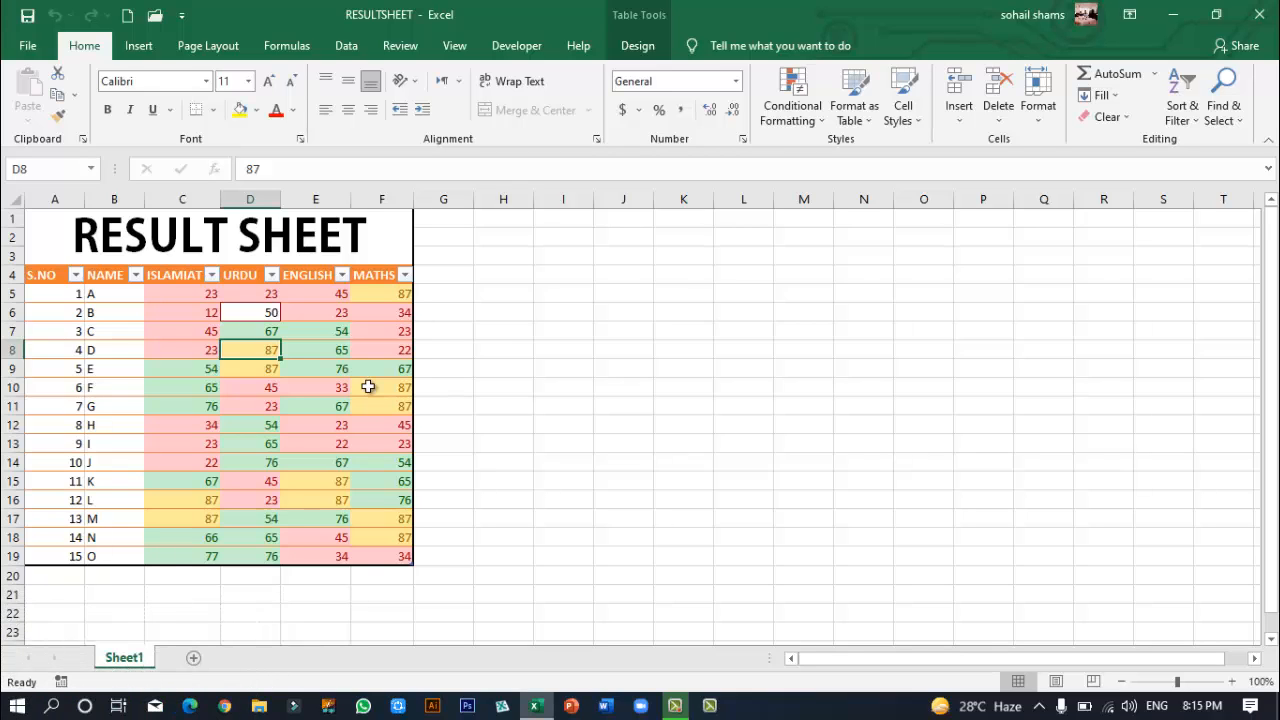
{"action": "left_click", "coordinate": [149, 53]}
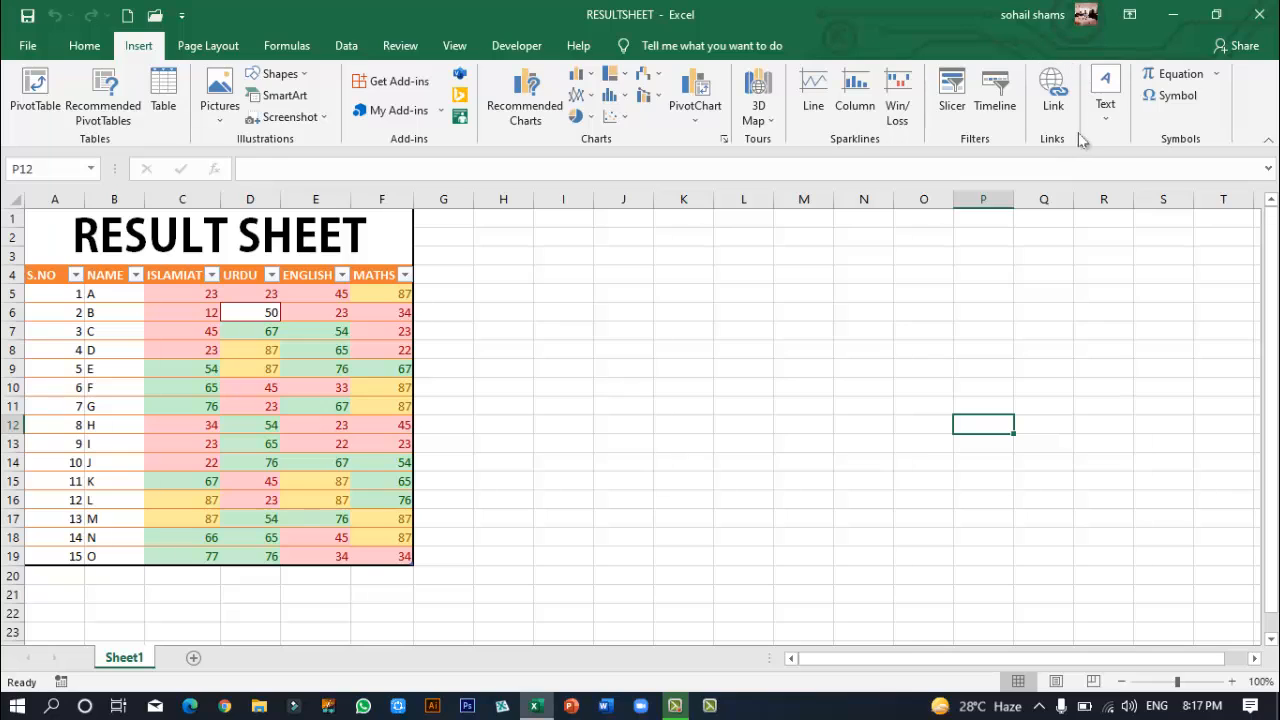
{"action": "left_click", "coordinate": [1105, 120]}
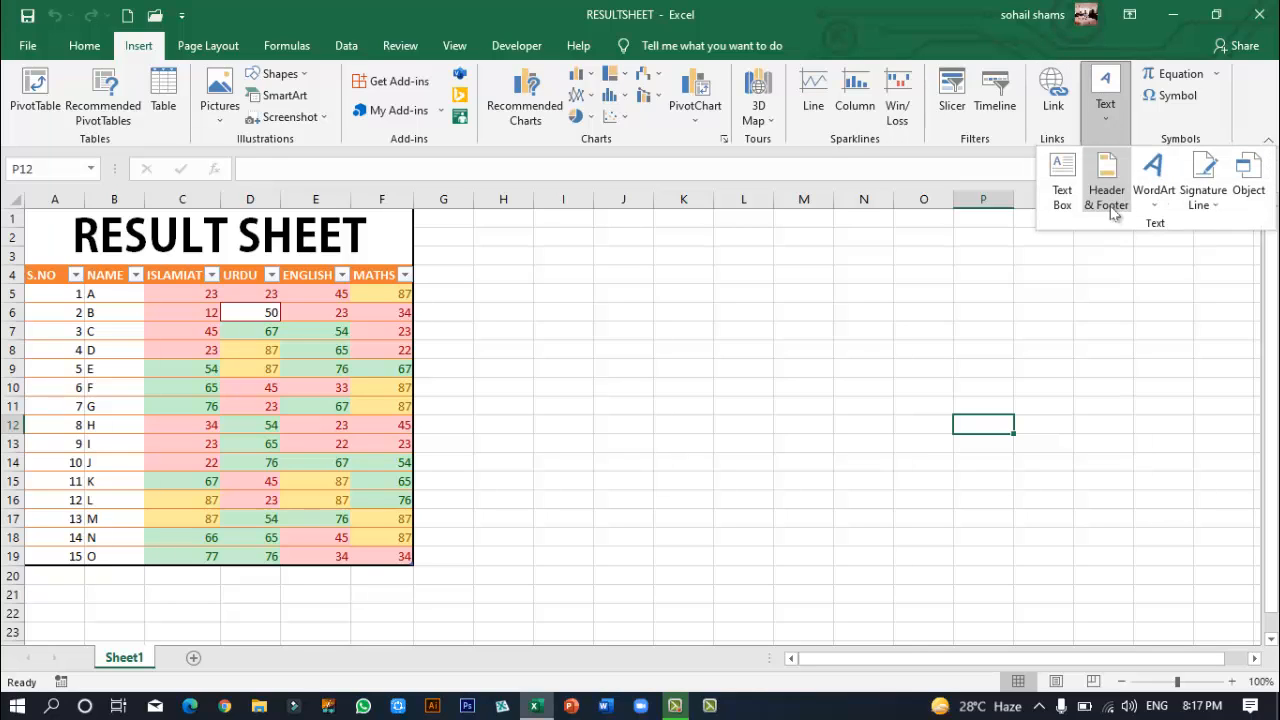
{"action": "left_click", "coordinate": [1036, 272]}
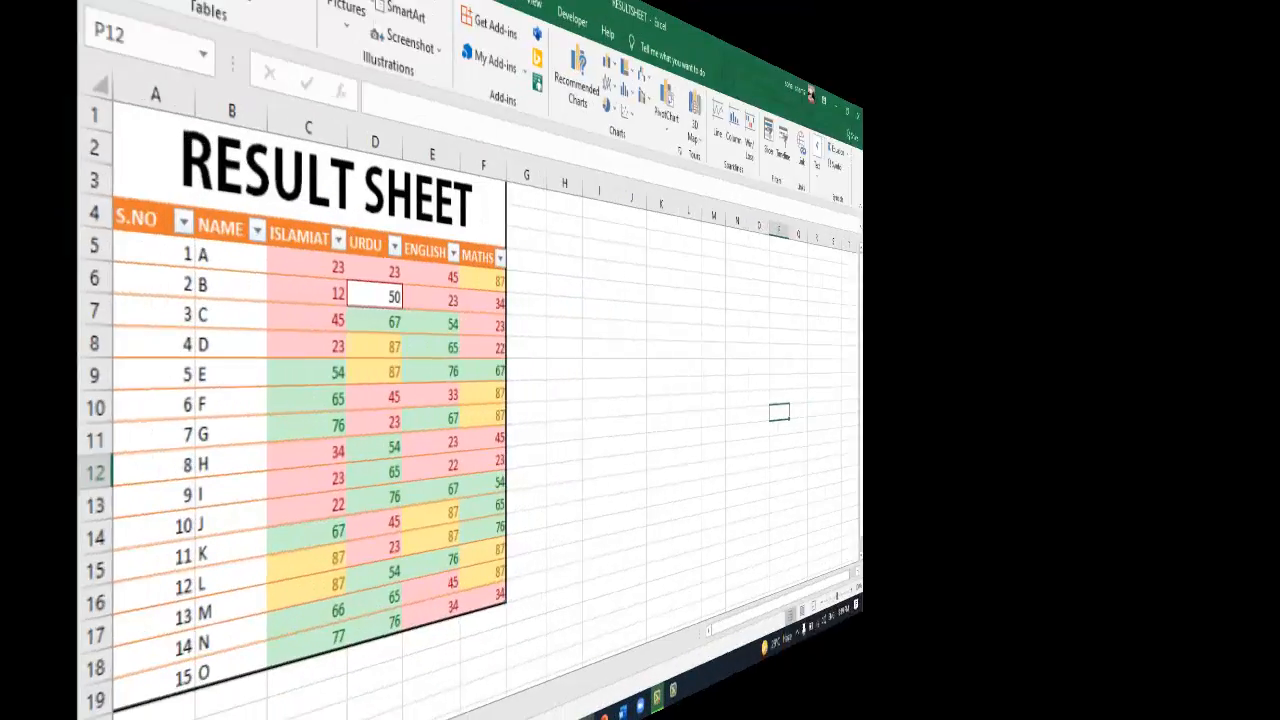
Step: Rename Sheet1, which holds the result table, as result
{"action": "double_click", "coordinate": [137, 659]}
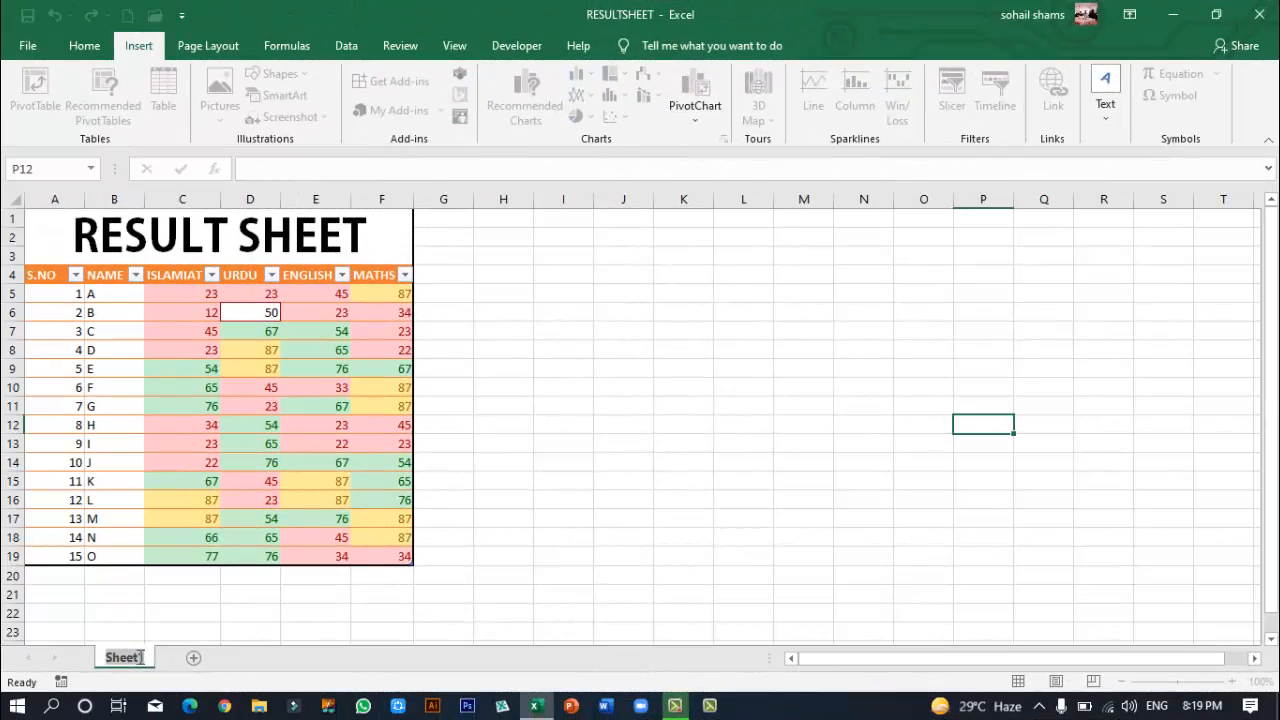
{"action": "type", "text": "result"}
{"action": "key", "text": "Return"}
Step: Insert a new sheet before the result sheet, enter Stu in cell A1 and name the sheet students
{"action": "key", "text": "shift+F11"}
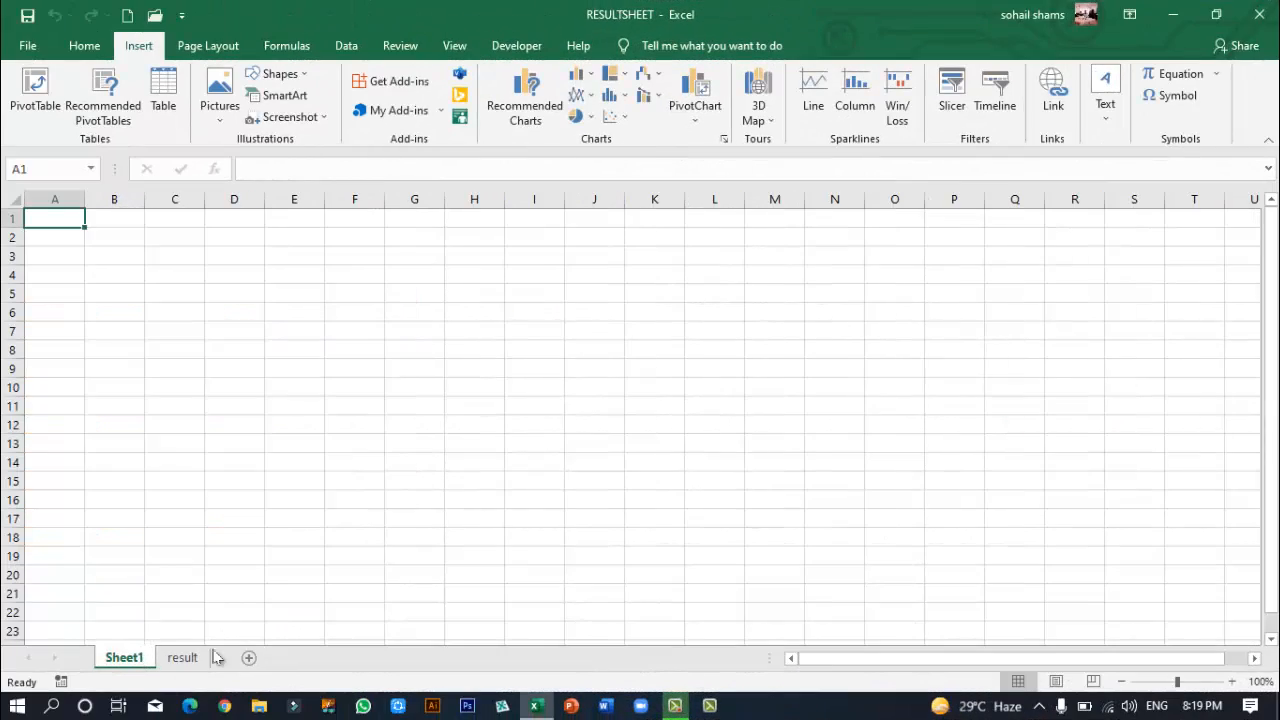
{"action": "type", "text": "Stu"}
{"action": "double_click", "coordinate": [140, 660]}
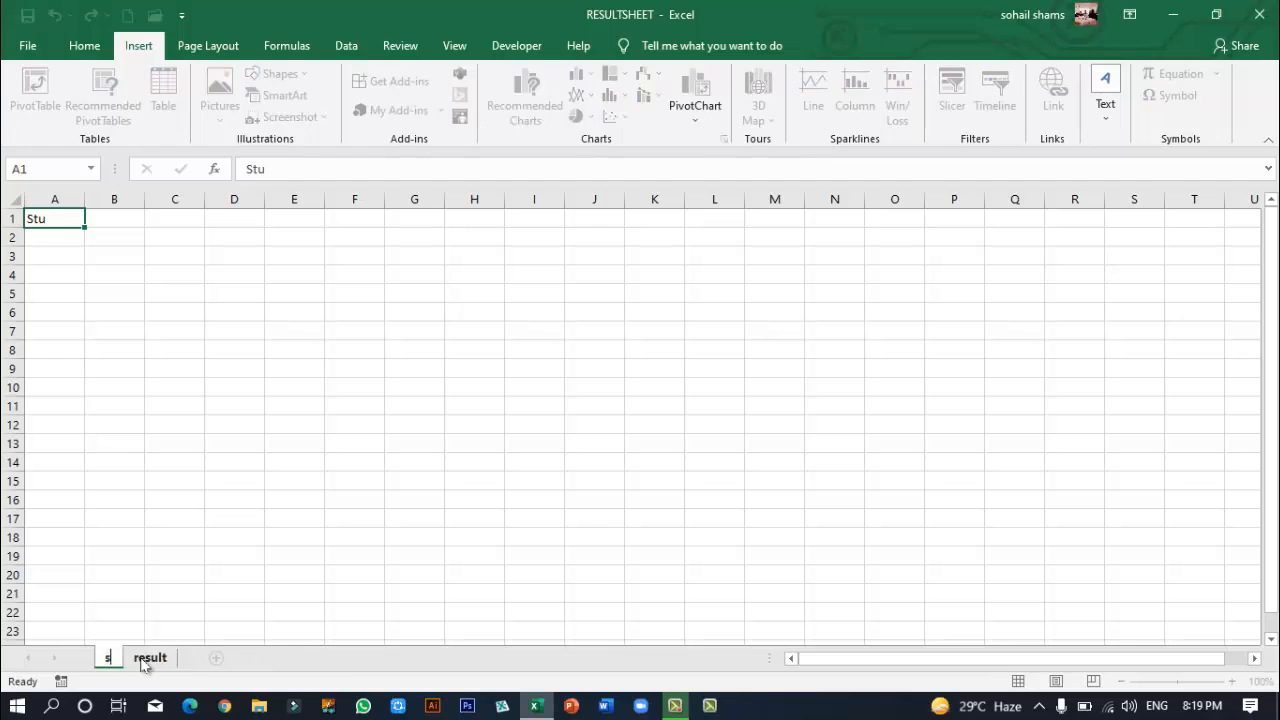
{"action": "type", "text": "students"}
{"action": "key", "text": "Return"}
Step: Add two more sheets between students and result, naming them Teachers and Attendance
{"action": "double_click", "coordinate": [198, 659]}
{"action": "type", "text": "subjects"}
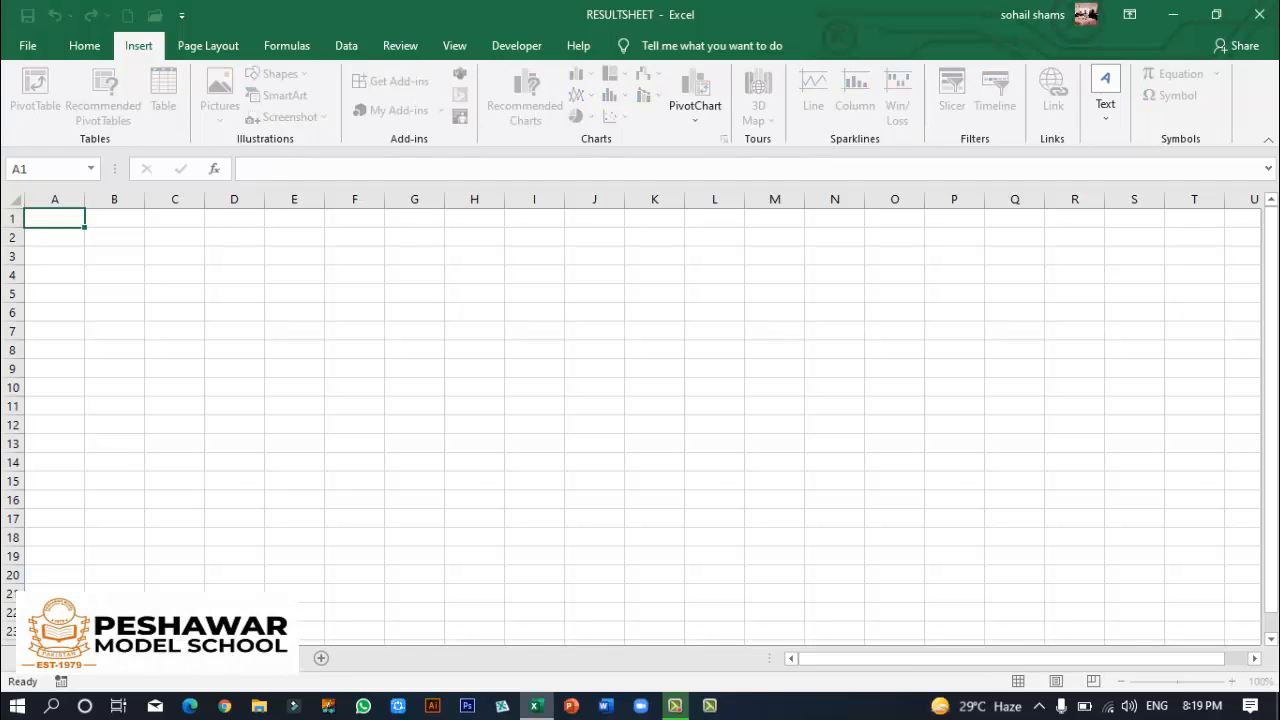
{"action": "key", "text": "Return"}
{"action": "left_click", "coordinate": [332, 658]}
{"action": "double_click", "coordinate": [277, 658]}
{"action": "type", "text": "Attendance"}
{"action": "key", "text": "Return"}
Step: Complete the heading in cell A1 of the students sheet as Students and enlarge its text to size 20
{"action": "left_click", "coordinate": [132, 658]}
{"action": "type", "text": "dents"}
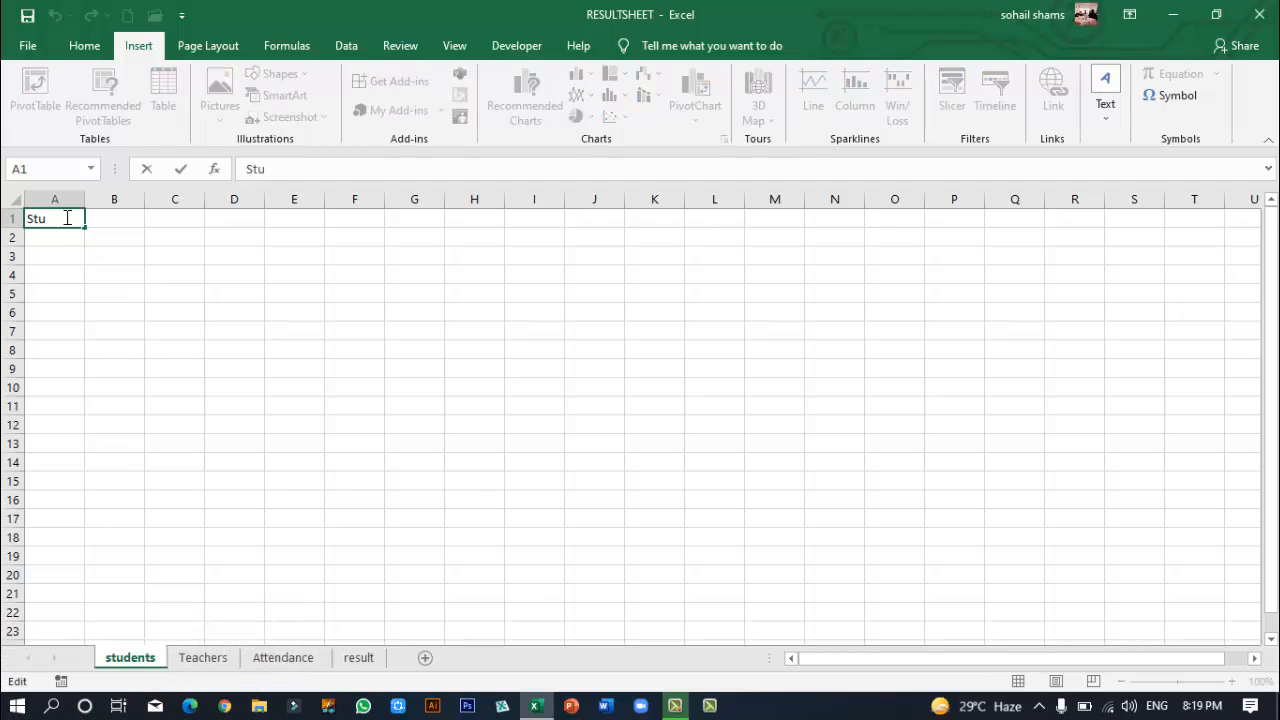
{"action": "key", "text": "Return"}
{"action": "left_click", "coordinate": [55, 218]}
{"action": "left_click", "coordinate": [84, 45]}
{"action": "left_click", "coordinate": [276, 84]}
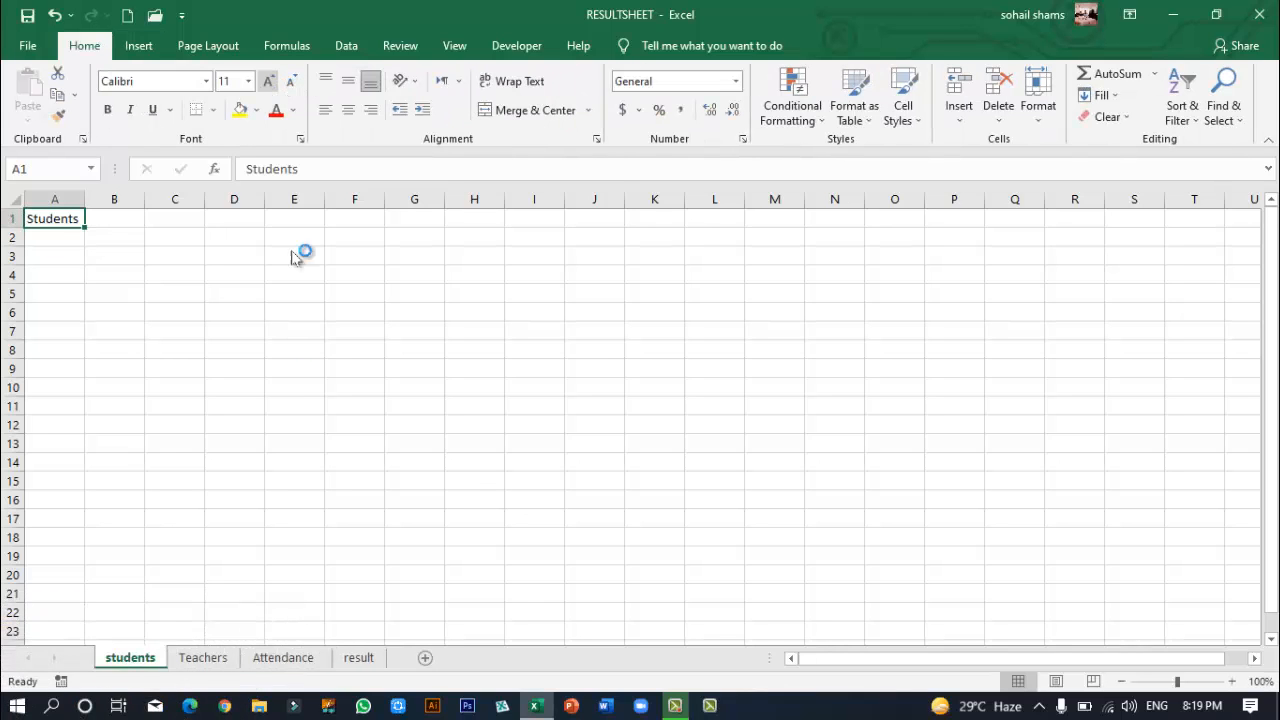
Step: Enter the heading teachers in cell A1 of the Teachers sheet and enlarge its text to size 20
{"action": "left_click", "coordinate": [203, 657]}
{"action": "type", "text": "teachers"}
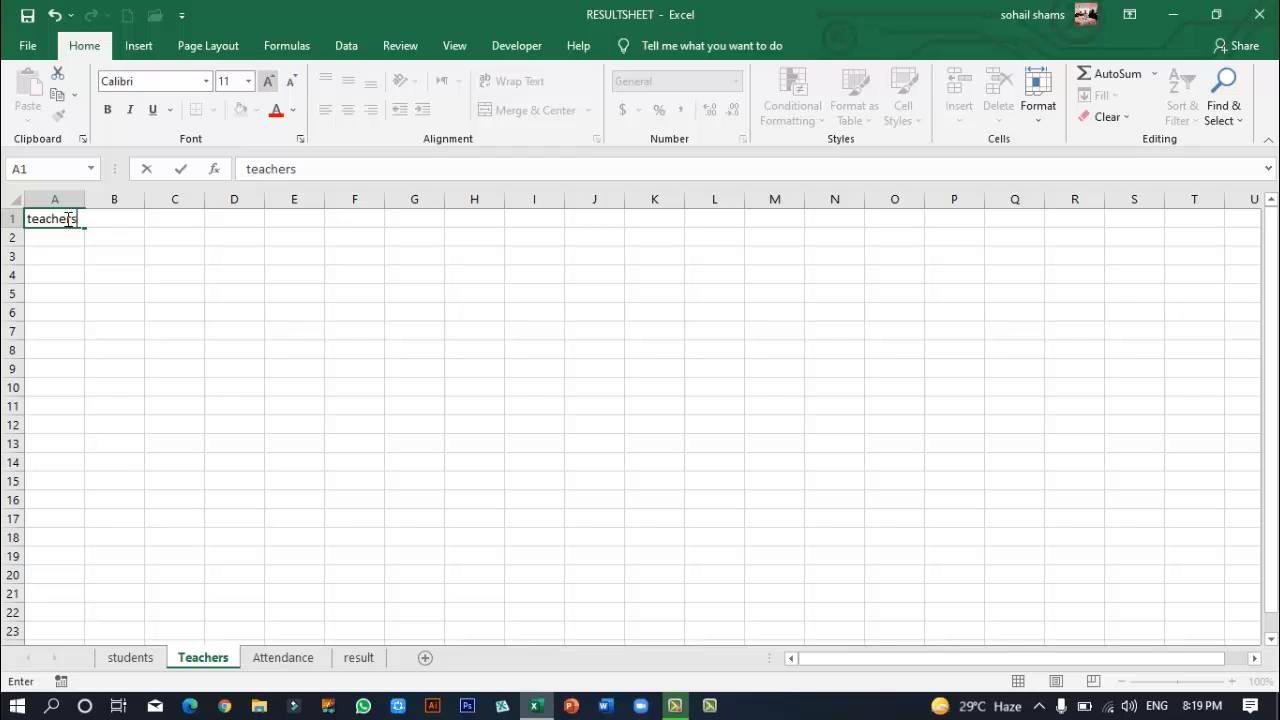
{"action": "left_click", "coordinate": [123, 281]}
{"action": "left_click", "coordinate": [68, 219]}
{"action": "left_click", "coordinate": [268, 81]}
{"action": "left_click", "coordinate": [268, 81]}
{"action": "left_click", "coordinate": [268, 81]}
{"action": "double_click", "coordinate": [268, 81]}
Step: Enter the heading attendance in cell A1 of the Attendance sheet and enlarge its text
{"action": "left_click", "coordinate": [253, 661]}
{"action": "type", "text": "attendance"}
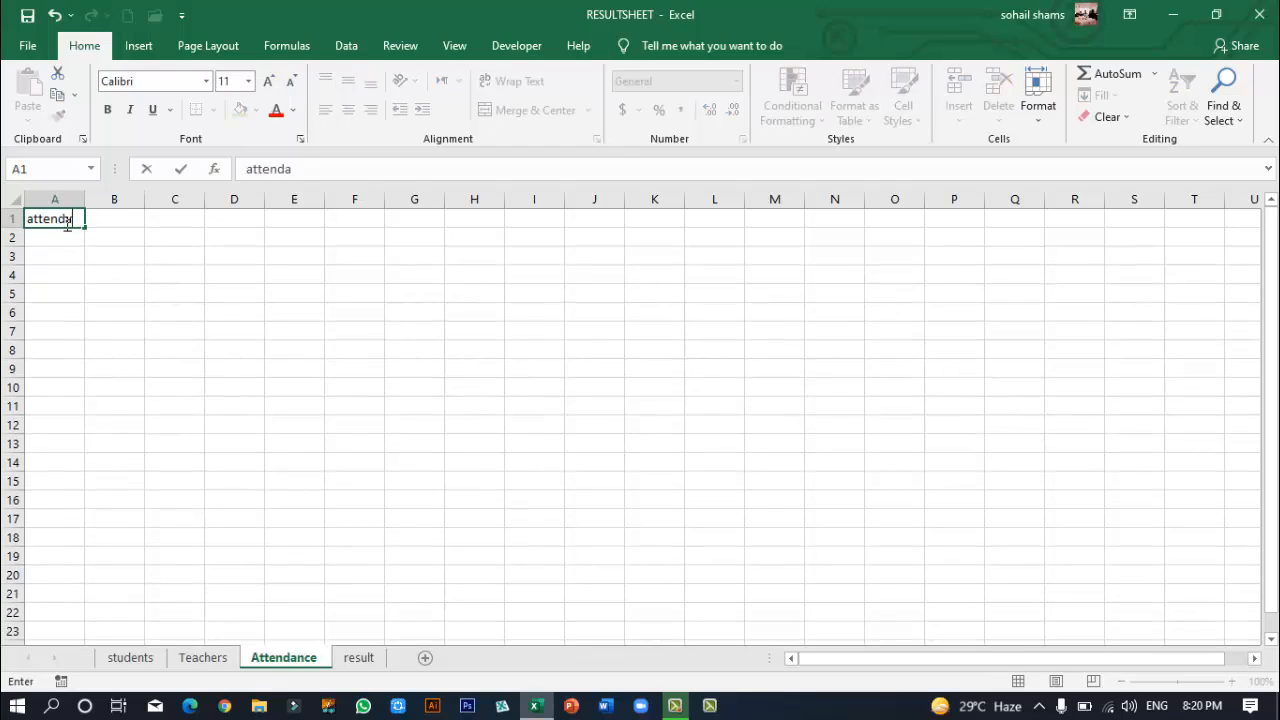
{"action": "left_click", "coordinate": [49, 291]}
{"action": "left_click", "coordinate": [55, 219]}
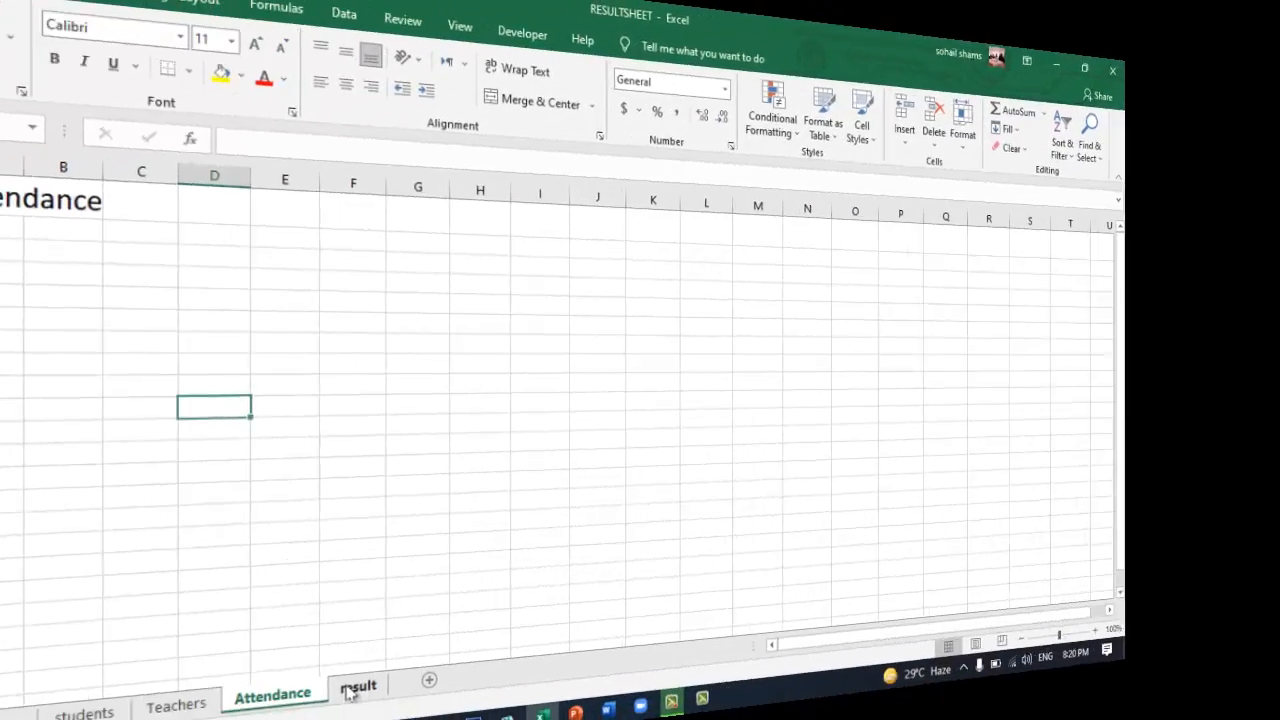
Step: Look through the result, students, Teachers and Attendance sheets to check their contents, ending on the result sheet
{"action": "left_click", "coordinate": [359, 657]}
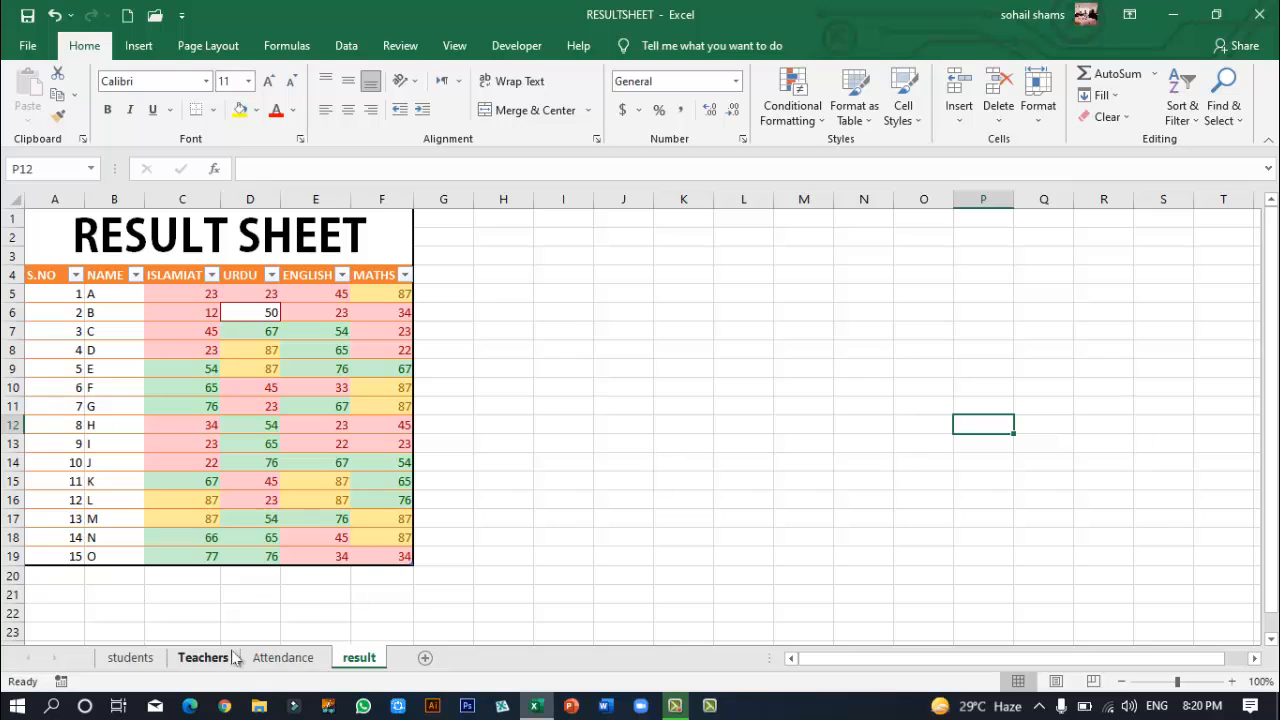
{"action": "left_click", "coordinate": [148, 664]}
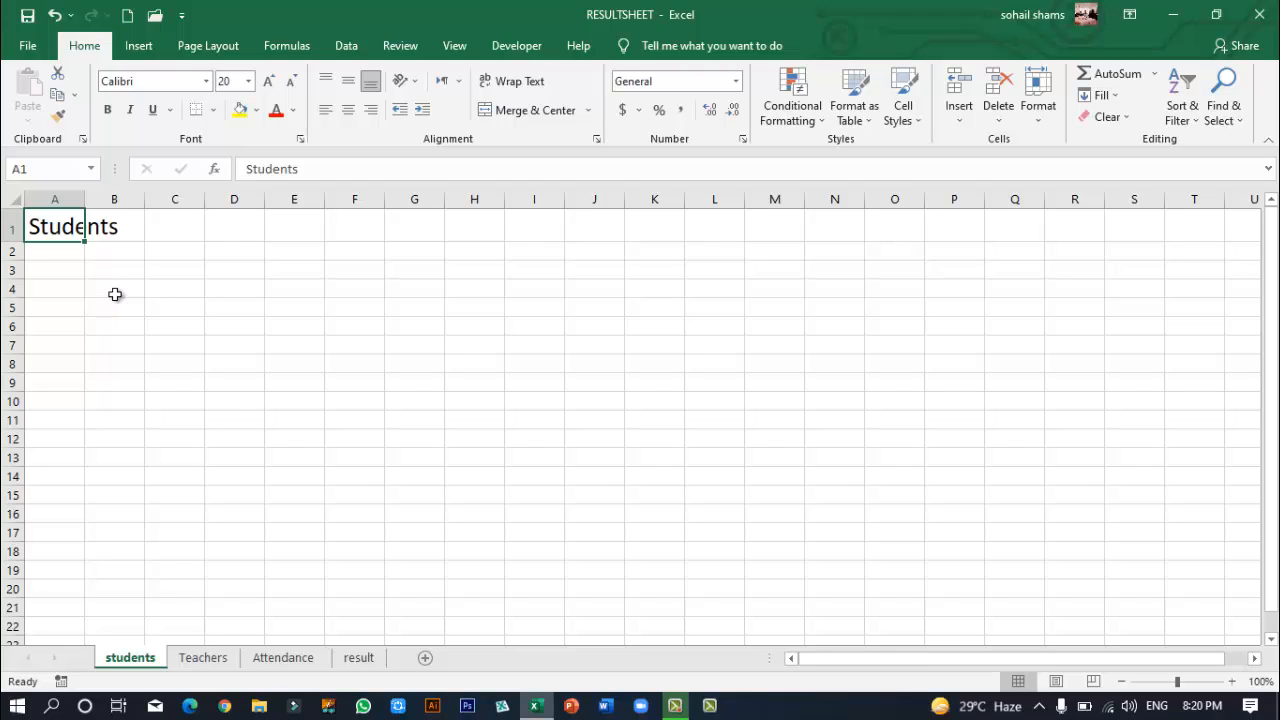
{"action": "left_click", "coordinate": [192, 658]}
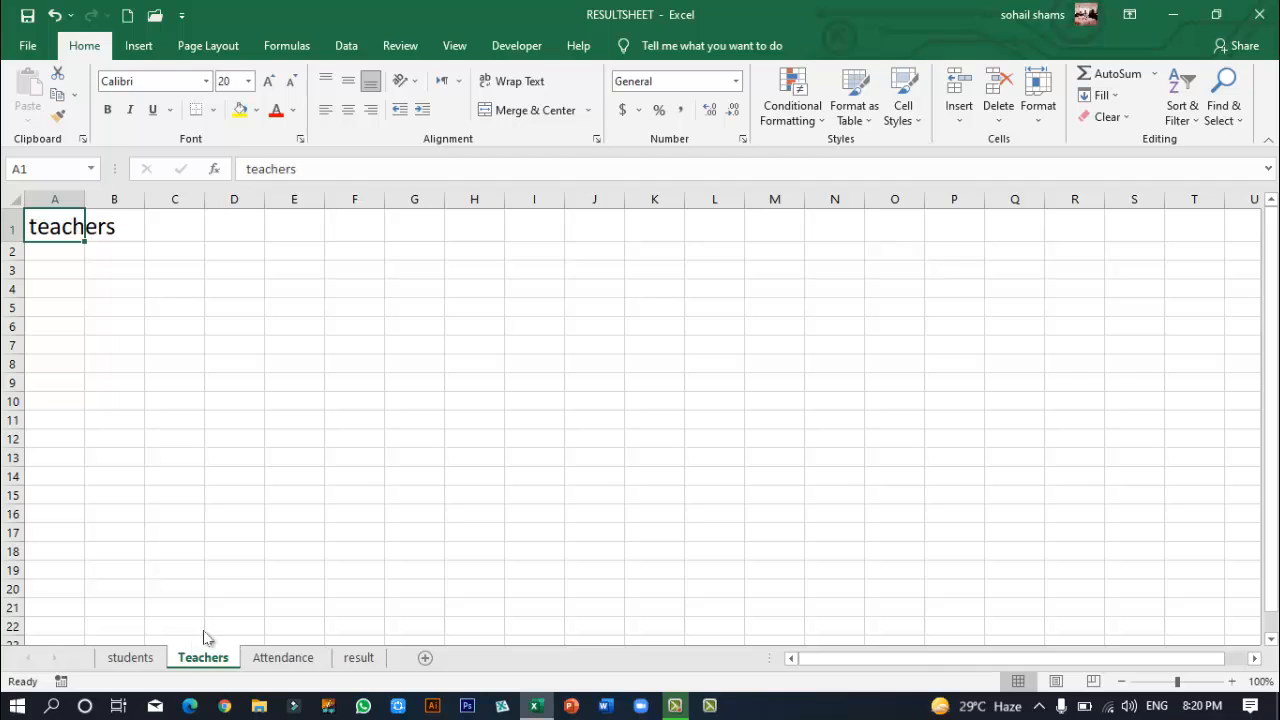
{"action": "left_click", "coordinate": [284, 657]}
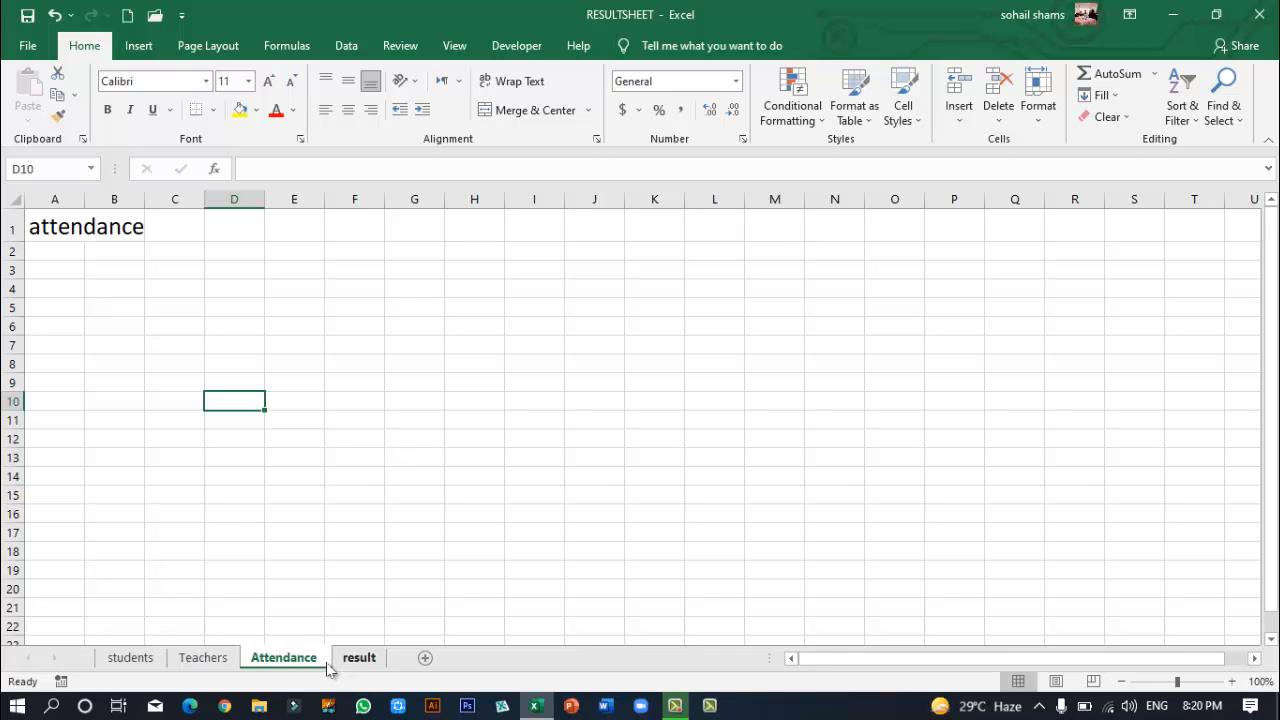
{"action": "left_click", "coordinate": [362, 662]}
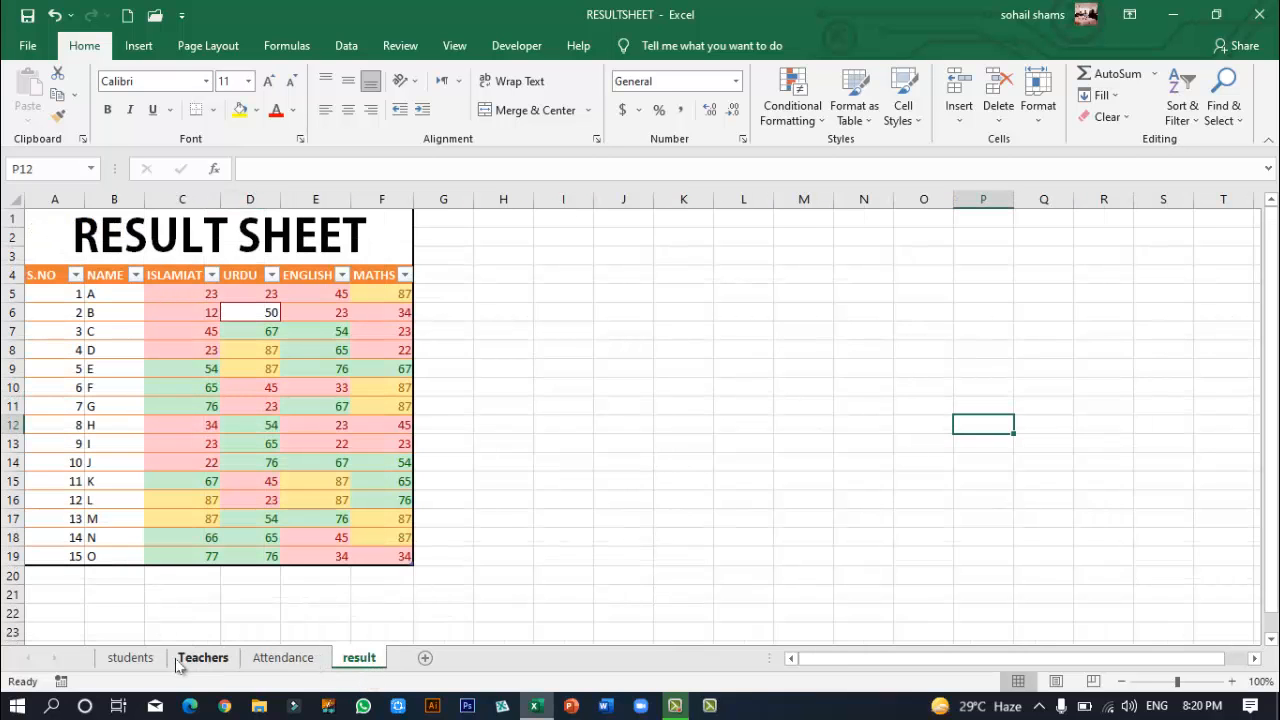
{"action": "left_click", "coordinate": [132, 660]}
{"action": "left_click", "coordinate": [358, 659]}
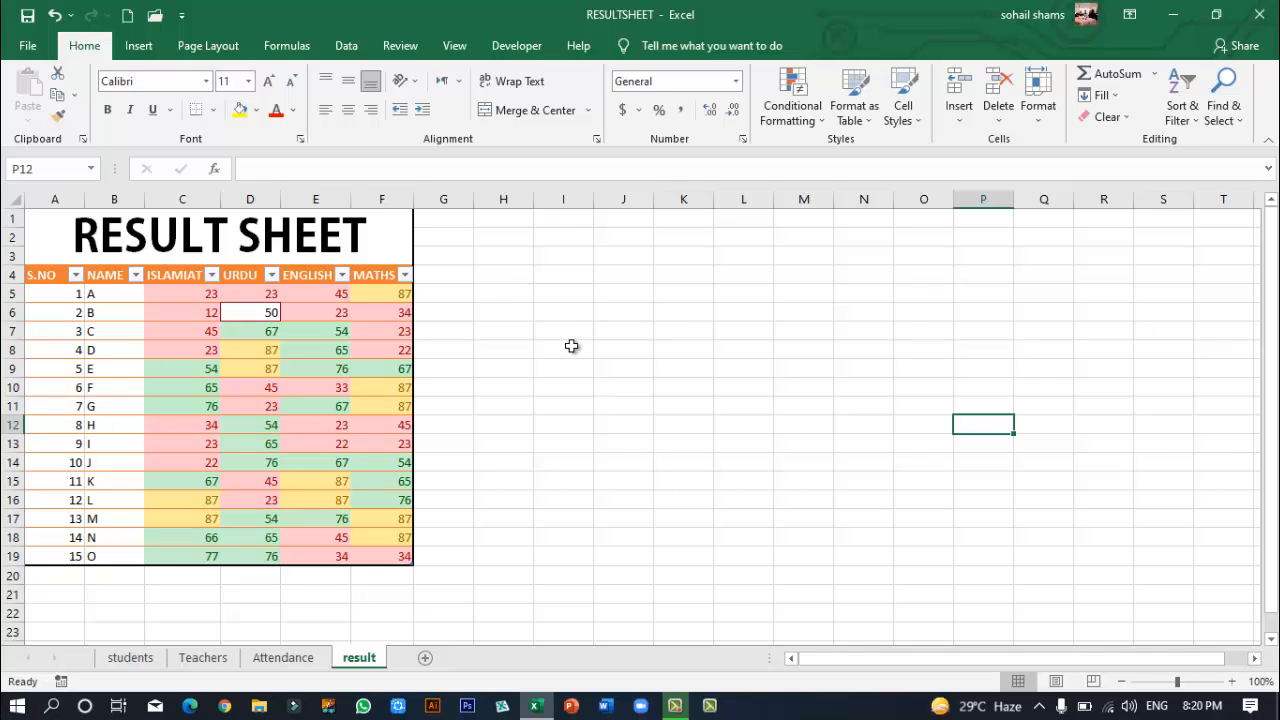
Step: Draw a right block arrow about 1.49" wide and 0.79" high beside the result table's title, over columns G to I
{"action": "left_click", "coordinate": [153, 56]}
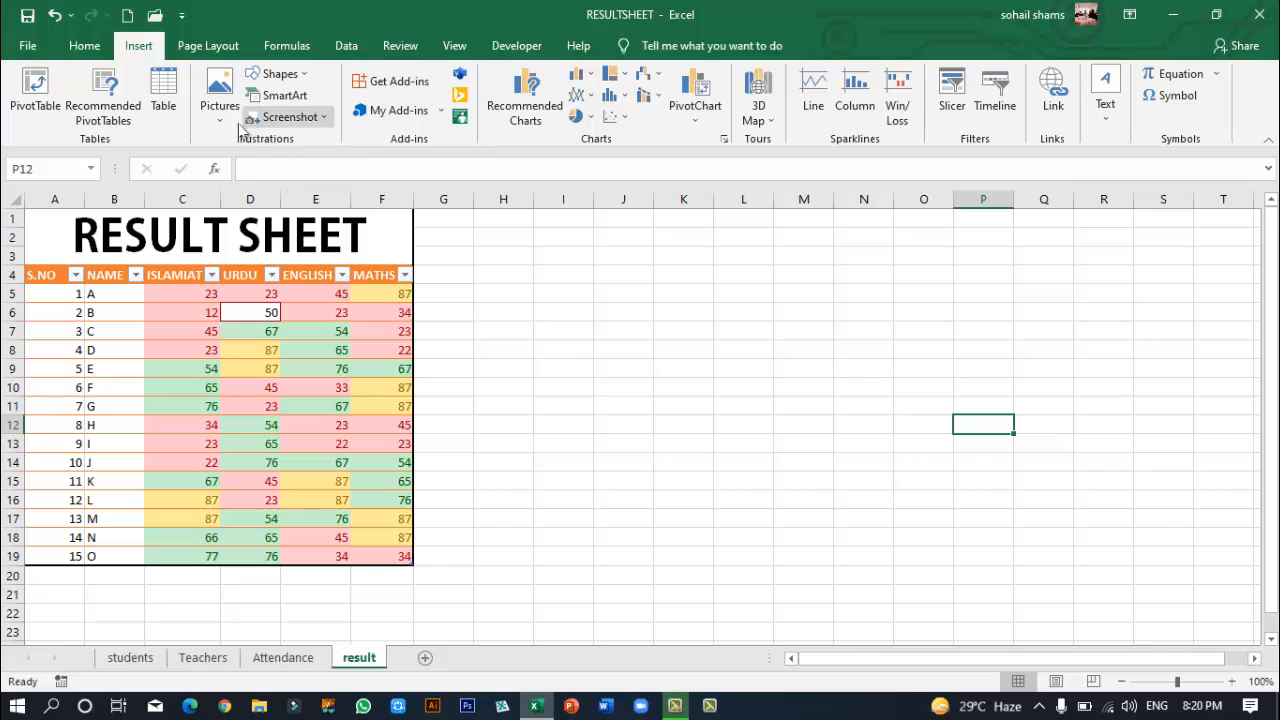
{"action": "left_click", "coordinate": [305, 78]}
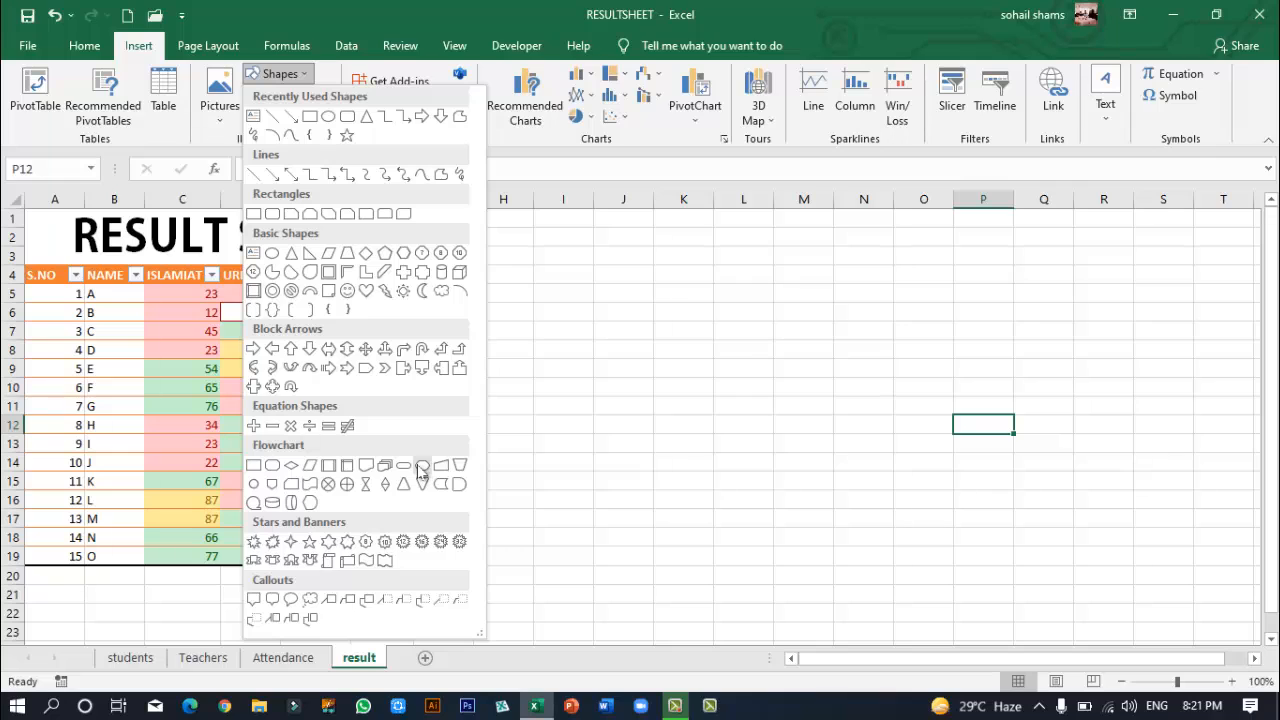
{"action": "left_click", "coordinate": [290, 349]}
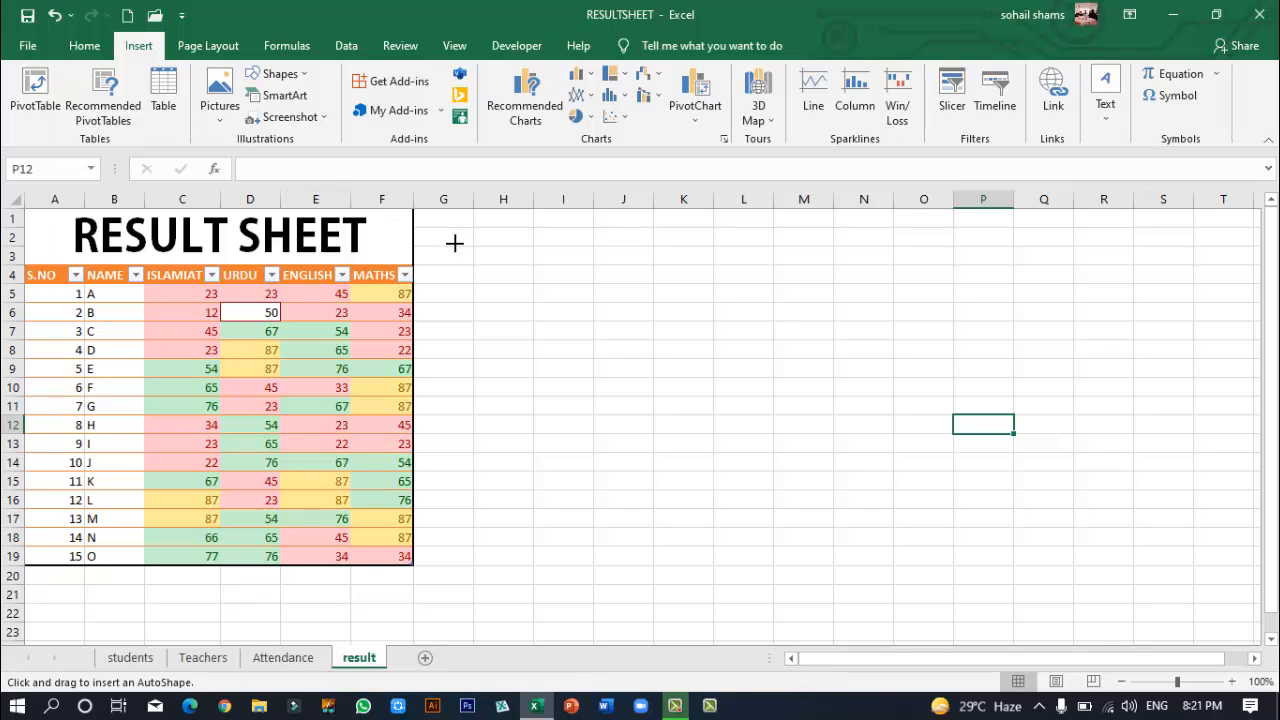
{"action": "left_click_drag", "start_coordinate": [450, 229], "coordinate": [584, 302]}
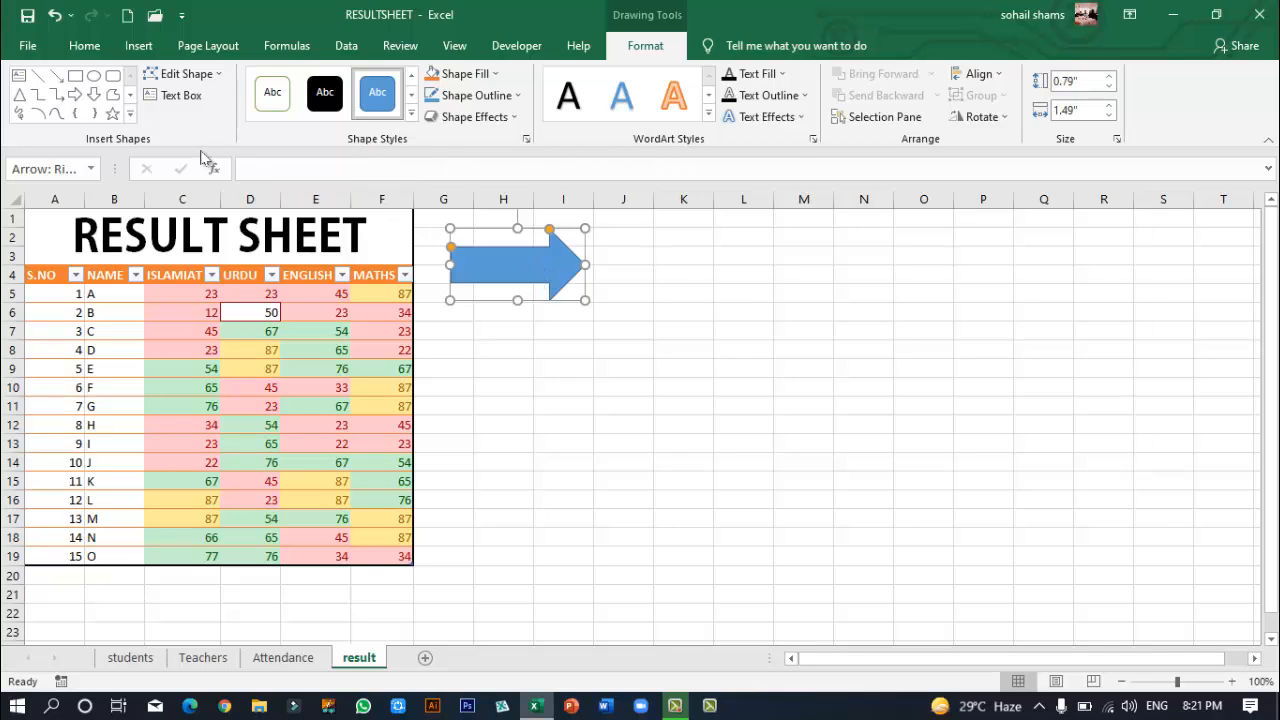
Step: Label the block arrow beside the result table with the text STUDENTS
{"action": "left_click", "coordinate": [181, 100]}
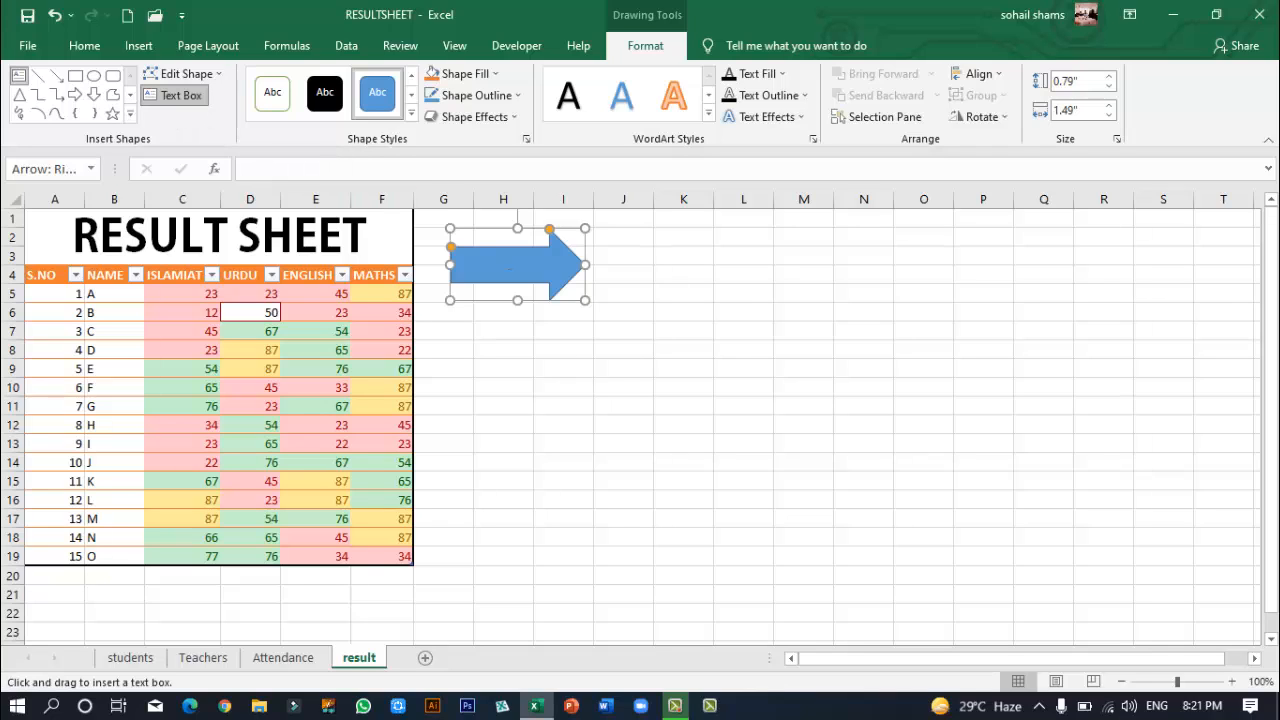
{"action": "key", "text": "Escape"}
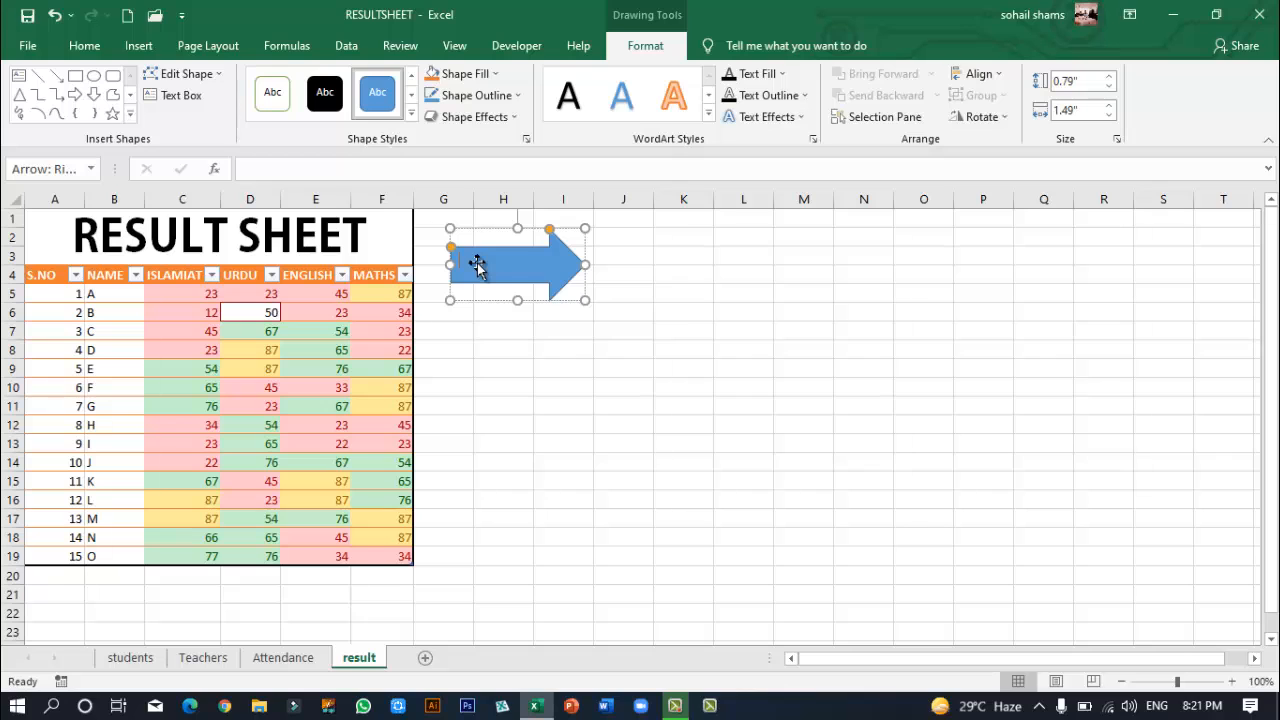
{"action": "type", "text": "UDENTS"}
{"action": "left_click", "coordinate": [518, 350]}
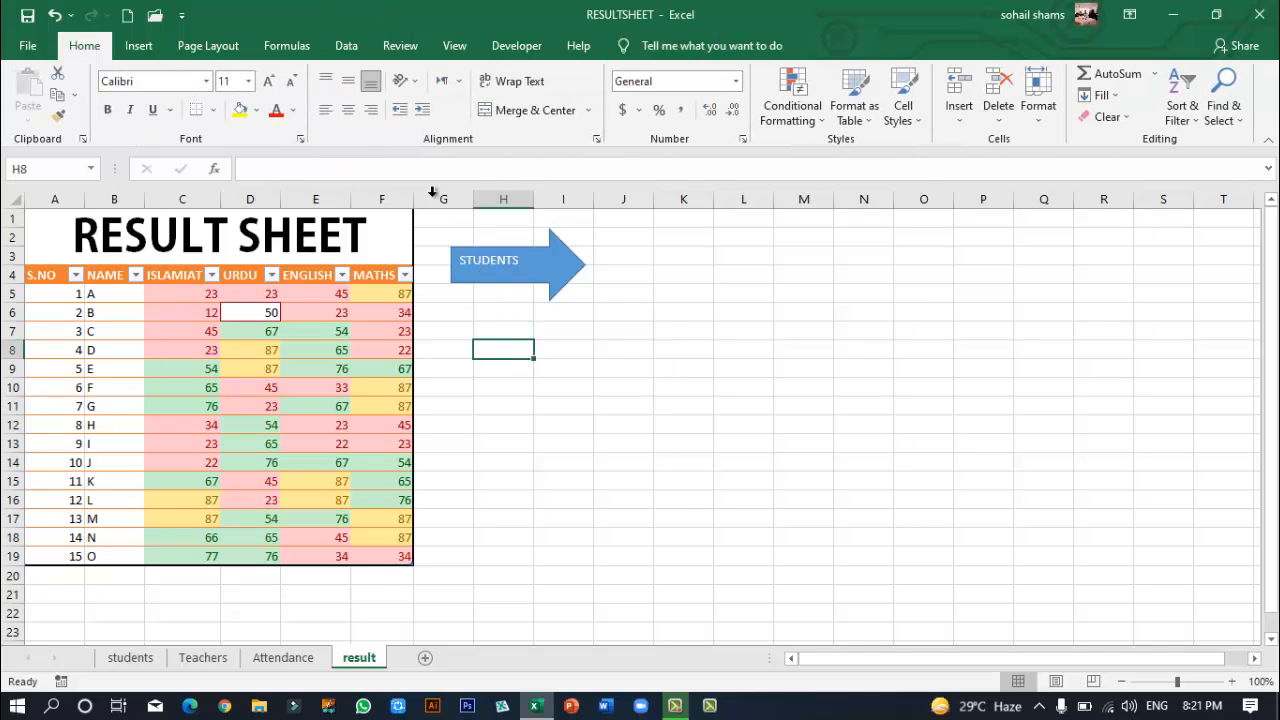
Step: Draw a second right block arrow about 1.57" wide and 0.93" high below the STUDENTS arrow and label it Teachers
{"action": "left_click", "coordinate": [139, 46]}
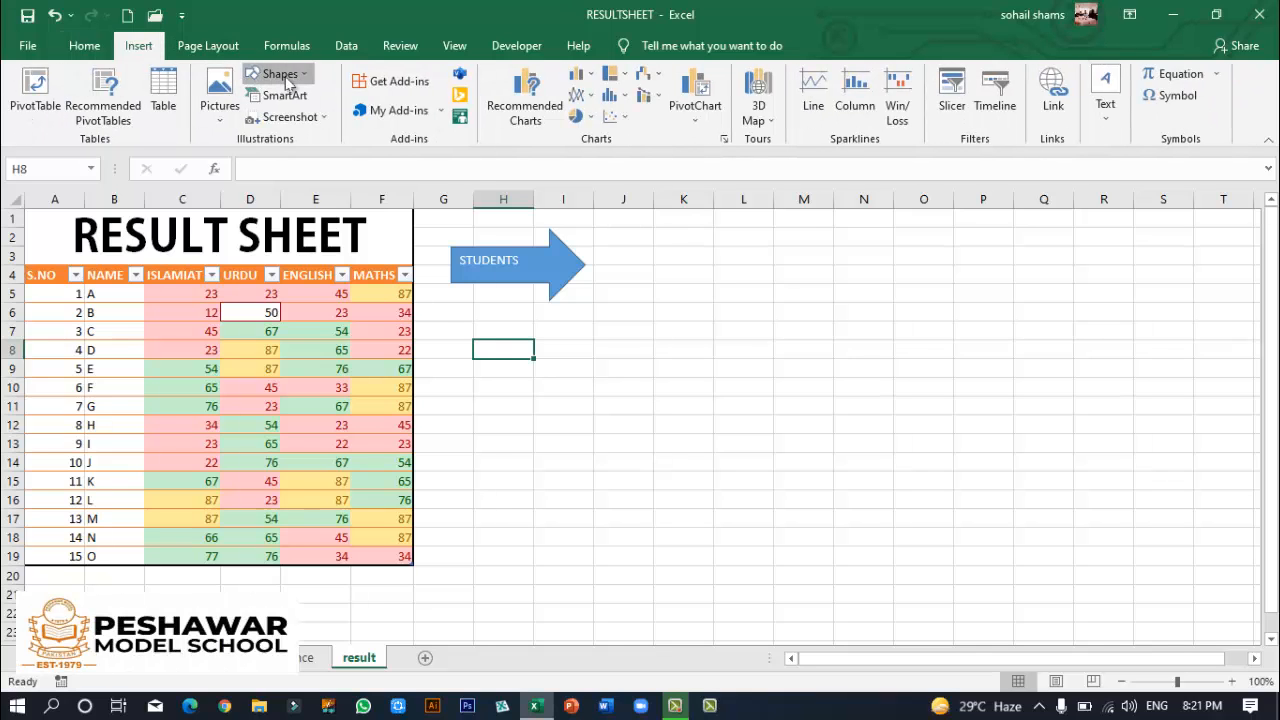
{"action": "left_click", "coordinate": [278, 73]}
{"action": "left_click", "coordinate": [270, 369]}
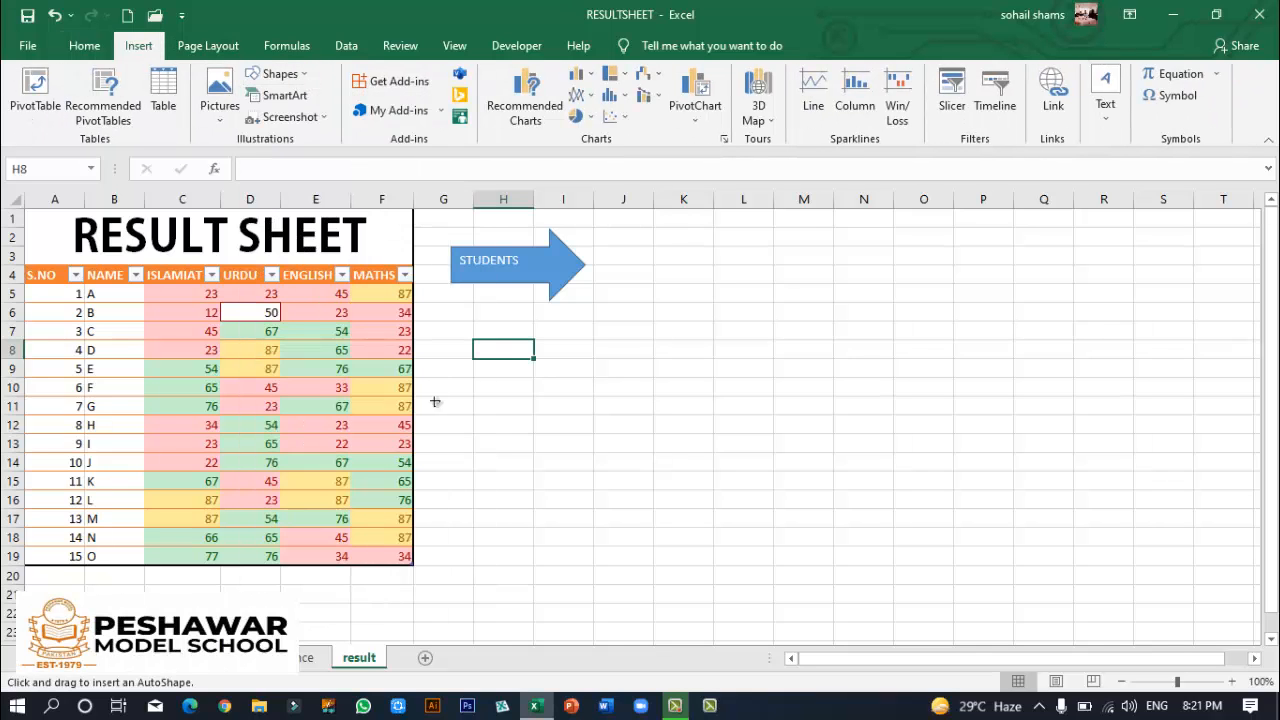
{"action": "left_click_drag", "start_coordinate": [450, 321], "coordinate": [593, 405]}
{"action": "left_click", "coordinate": [178, 95]}
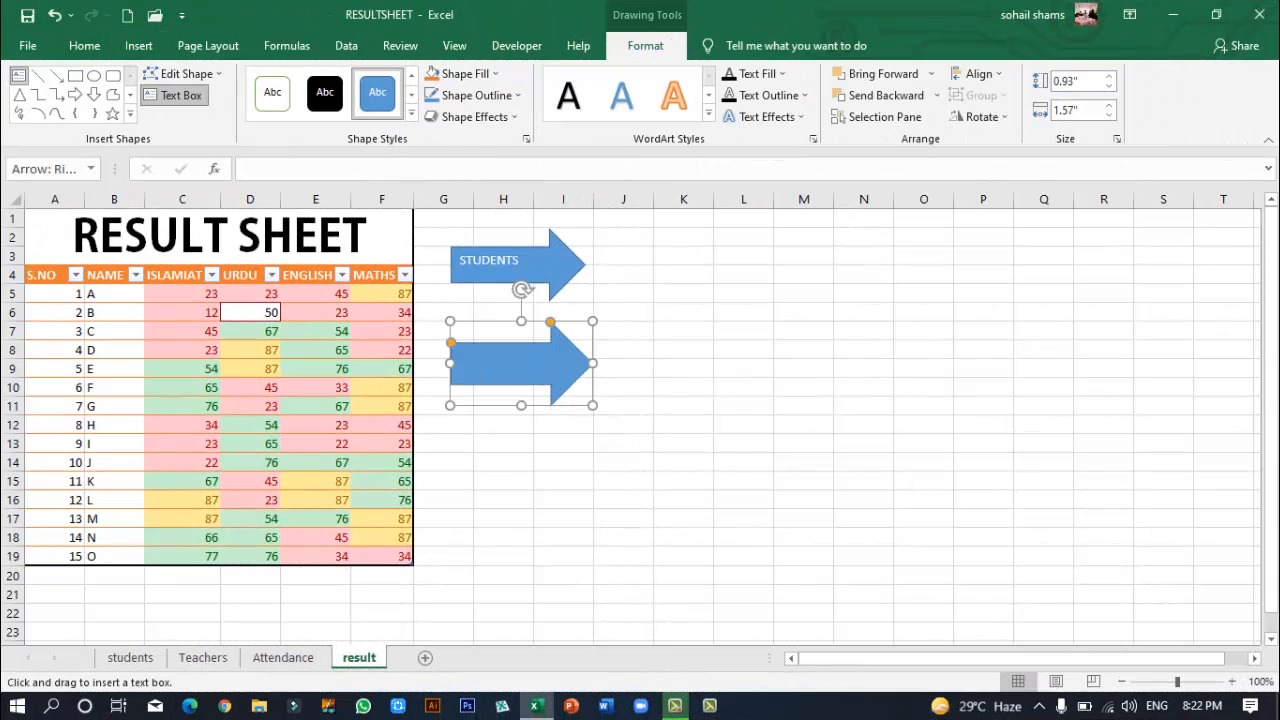
{"action": "left_click", "coordinate": [502, 370]}
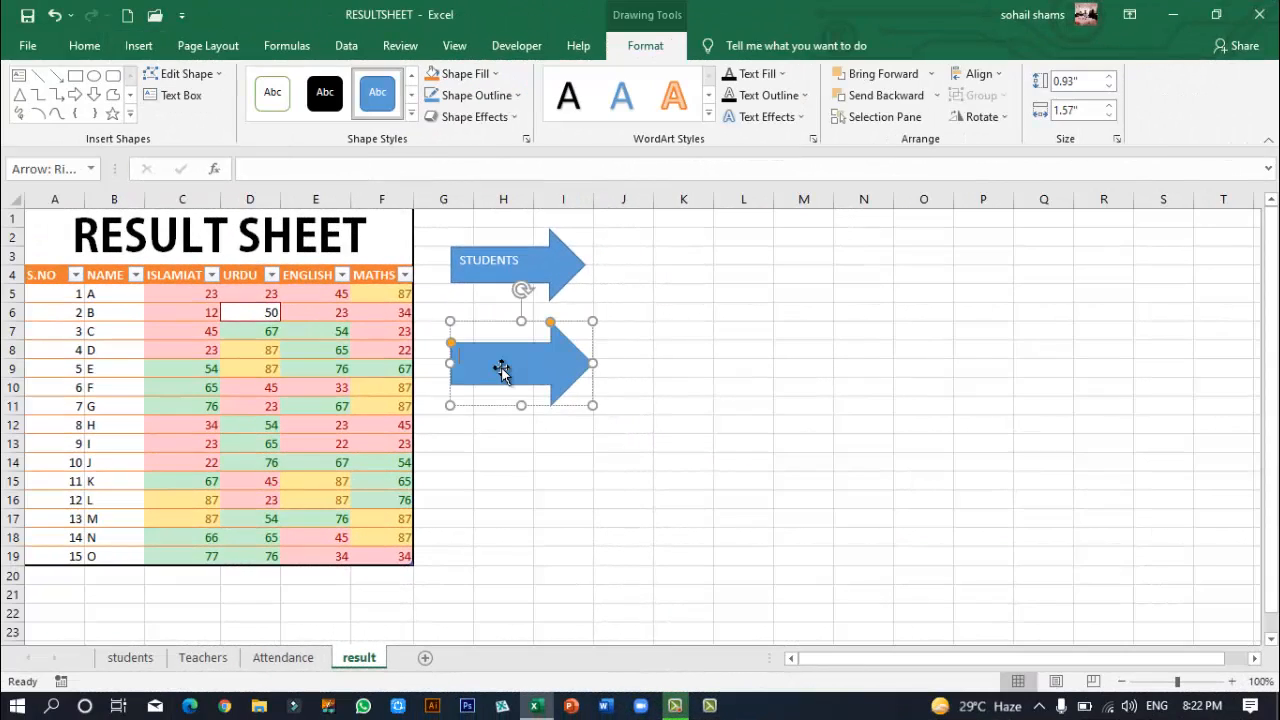
Step: Duplicate the Teachers arrow directly below itself and change the copy's label to Attendance
{"action": "left_click_drag", "start_coordinate": [528, 394], "coordinate": [530, 490]}
{"action": "double_click", "coordinate": [508, 452]}
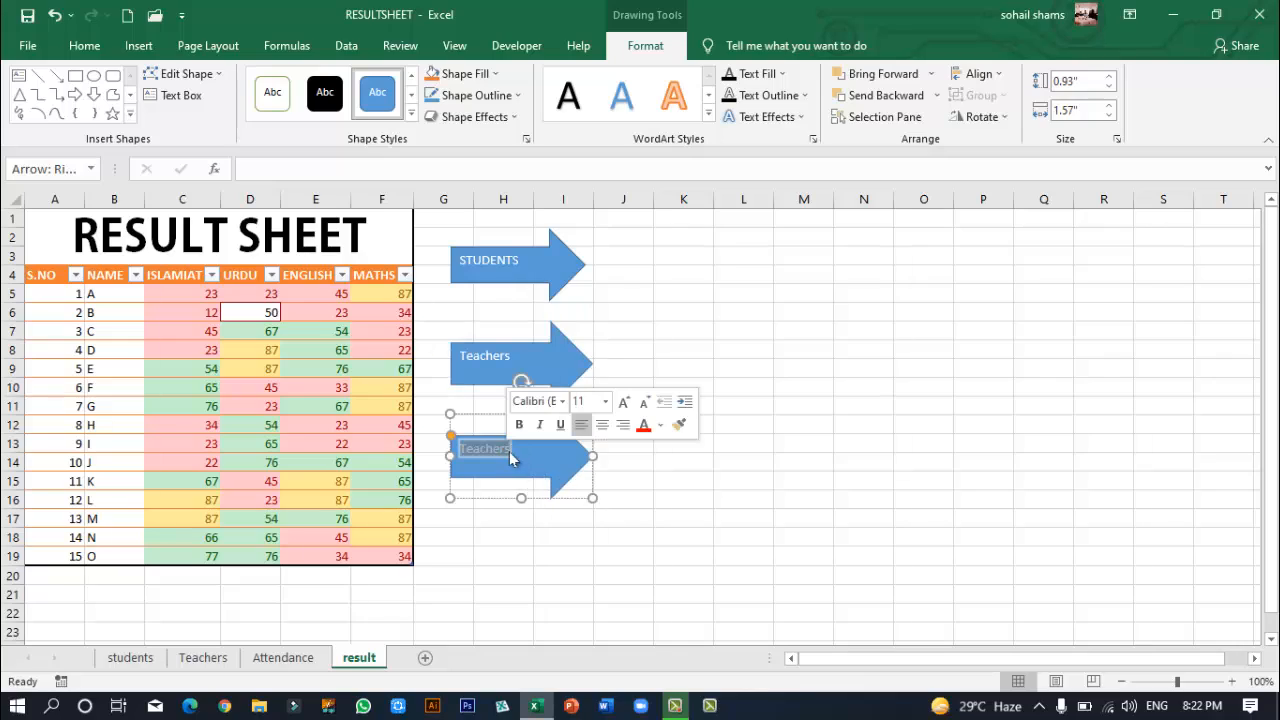
{"action": "type", "text": "Adtendance"}
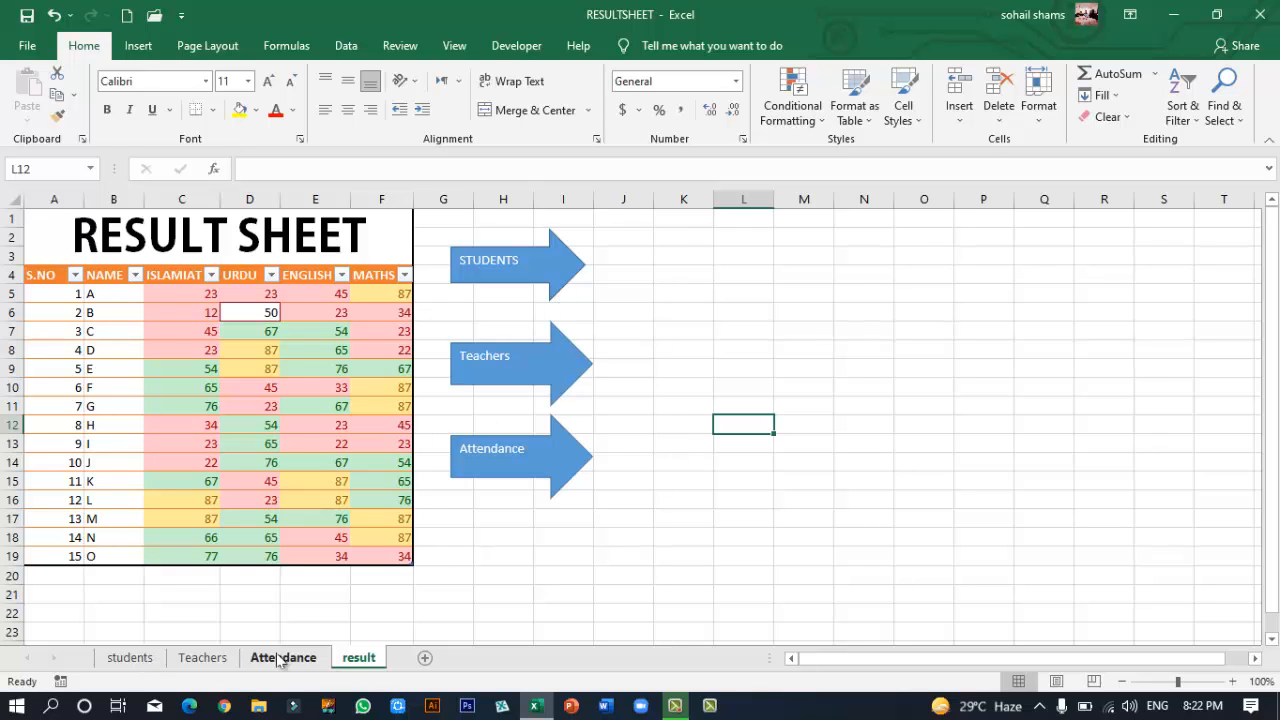
Step: Hyperlink the STUDENTS arrow to cell A1 of the students sheet in this workbook
{"action": "left_click", "coordinate": [517, 283]}
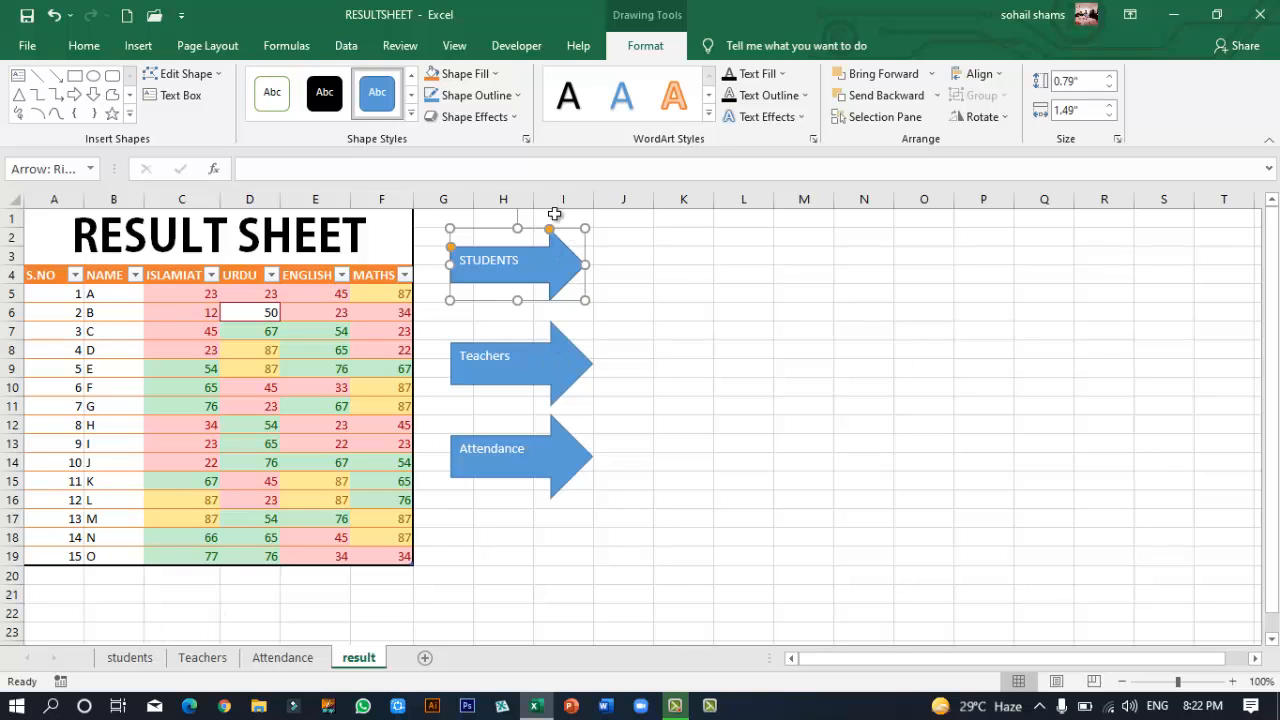
{"action": "left_click", "coordinate": [140, 46]}
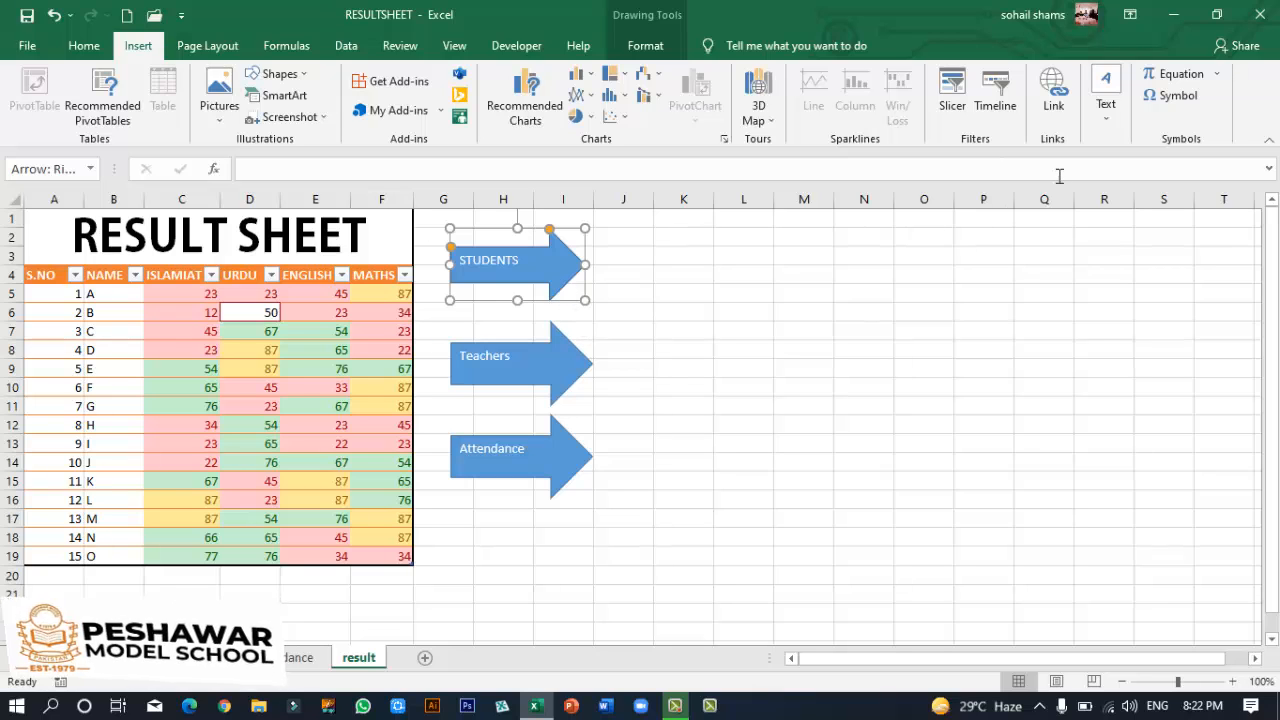
{"action": "left_click", "coordinate": [1058, 100]}
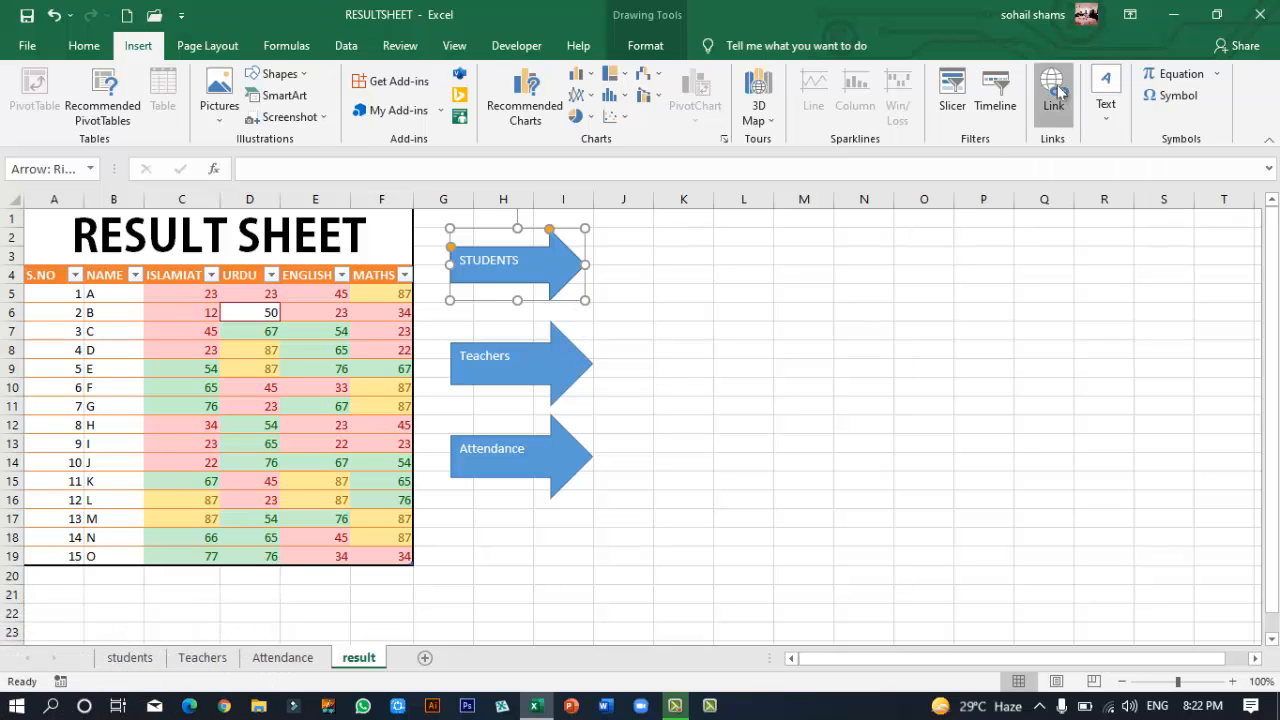
{"action": "left_click_drag", "start_coordinate": [650, 25], "coordinate": [980, 226]}
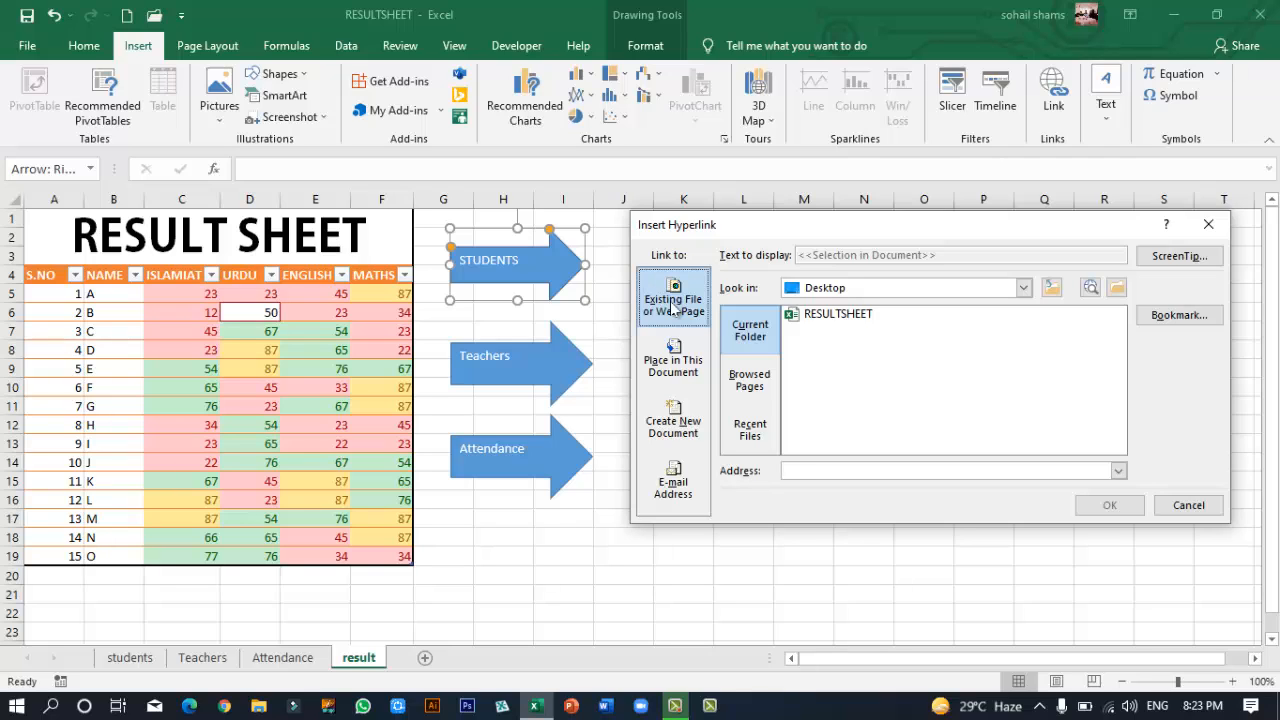
{"action": "left_click", "coordinate": [681, 368]}
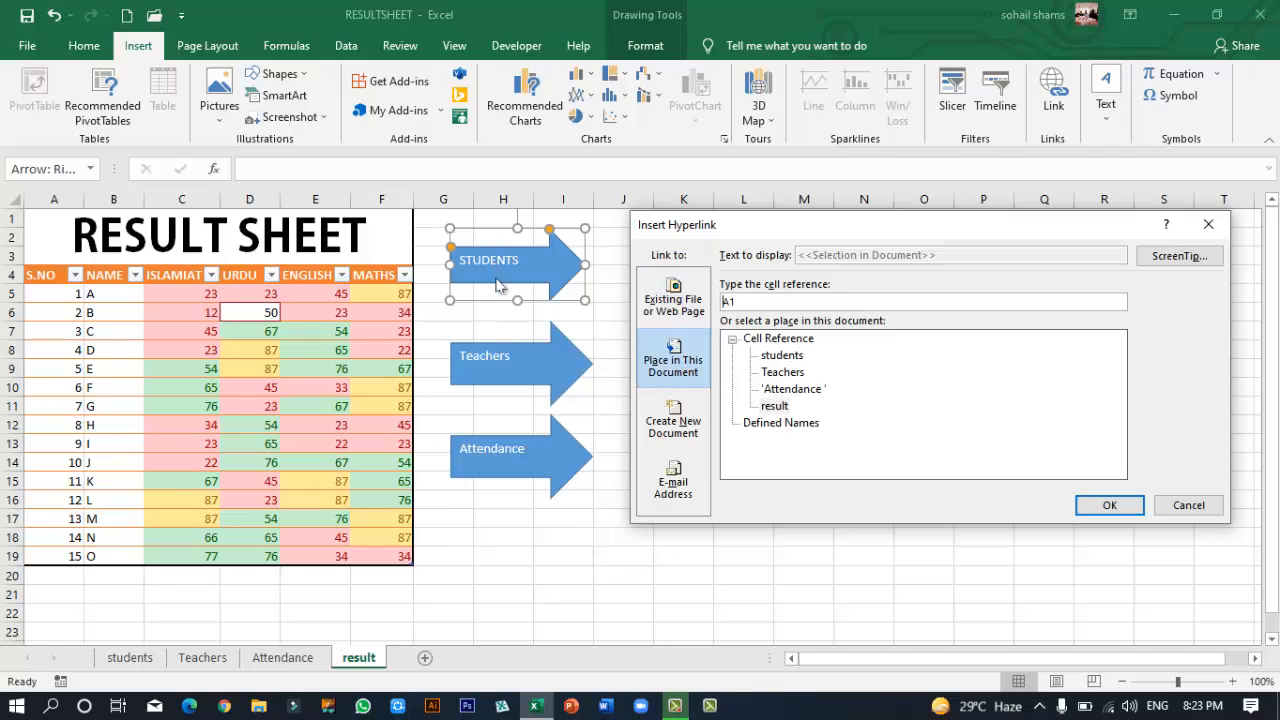
{"action": "left_click", "coordinate": [681, 364]}
{"action": "left_click", "coordinate": [786, 358]}
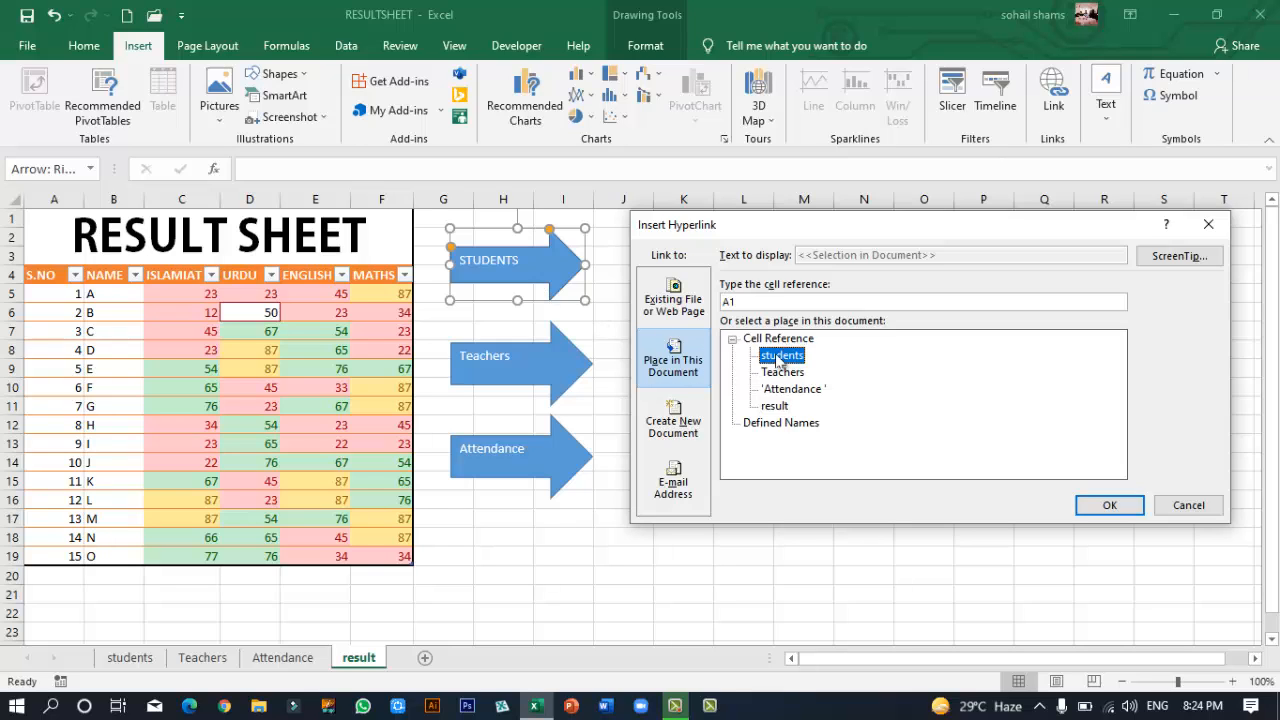
{"action": "left_click", "coordinate": [1108, 505]}
{"action": "left_click", "coordinate": [699, 366]}
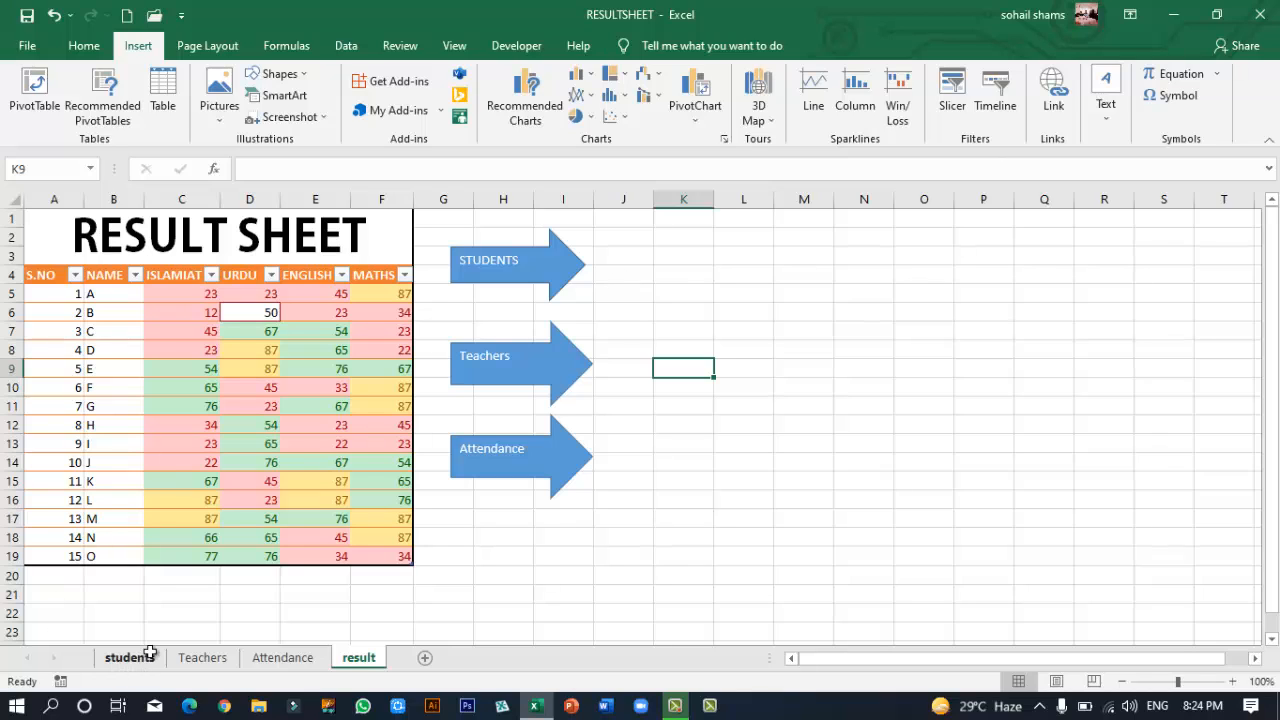
Step: Follow the STUDENTS arrow's link to test it, and return to the result sheet
{"action": "left_click", "coordinate": [522, 263]}
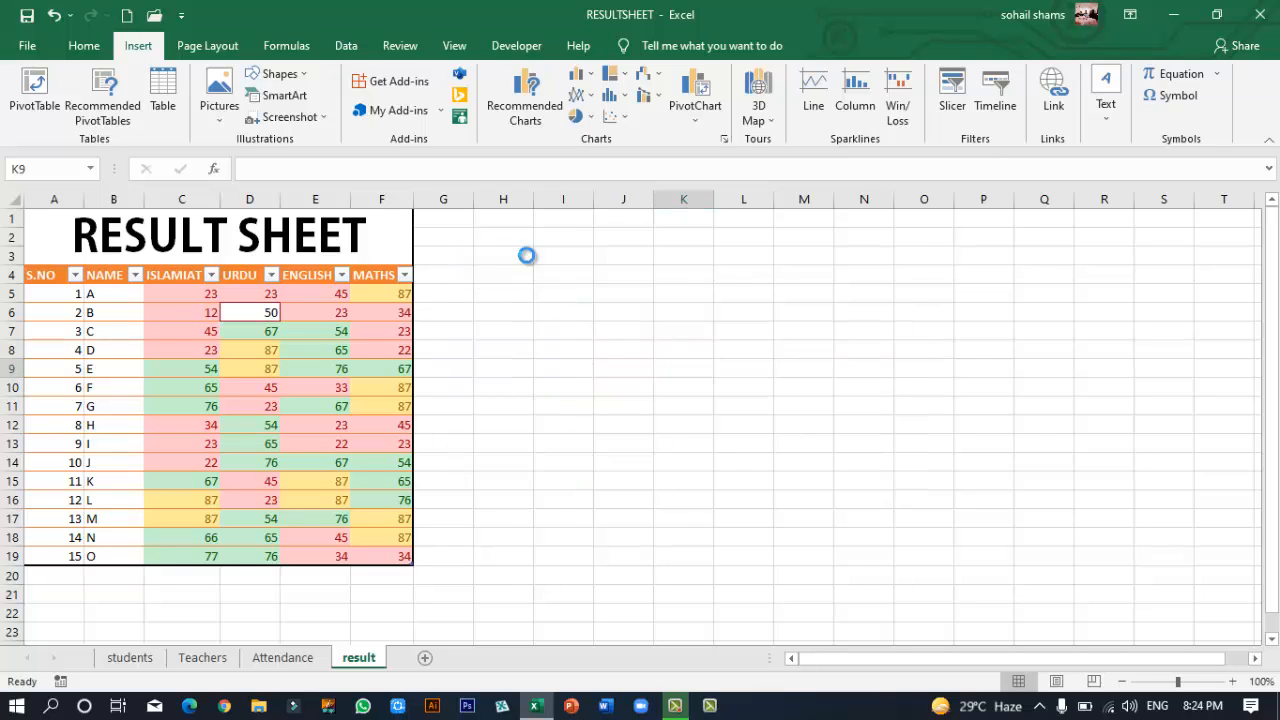
{"action": "left_click", "coordinate": [255, 322]}
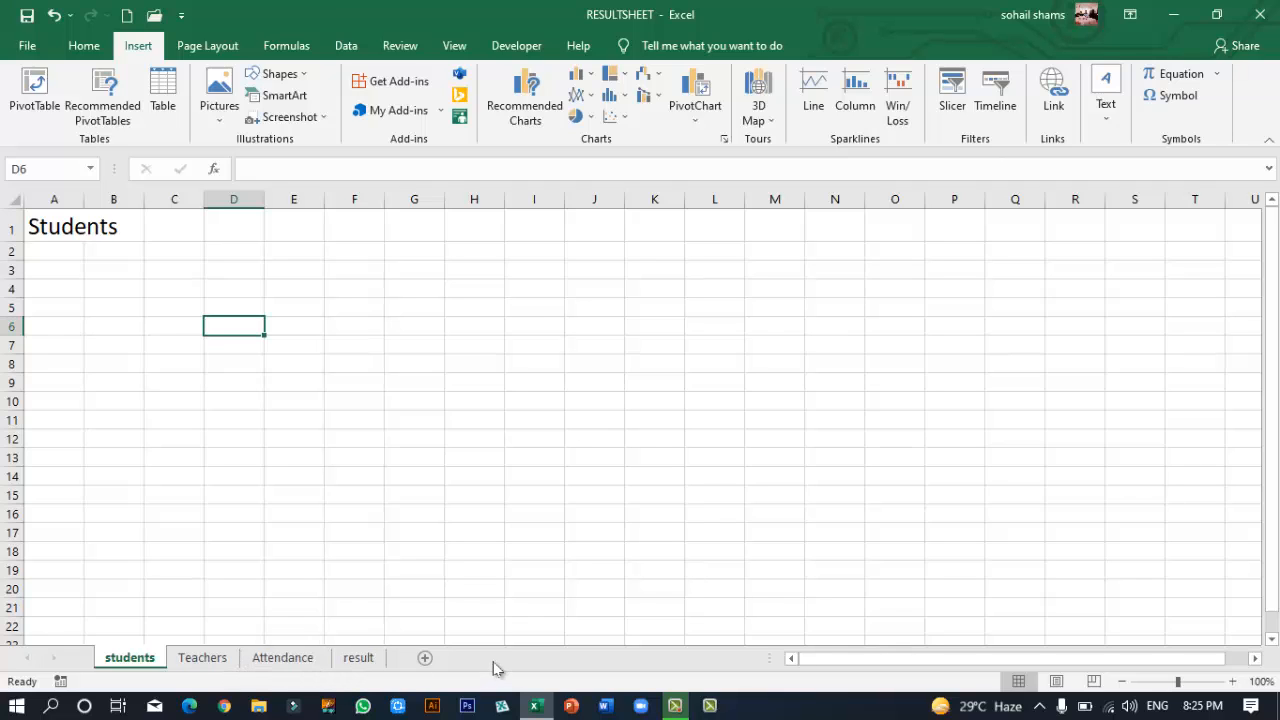
{"action": "left_click", "coordinate": [358, 657]}
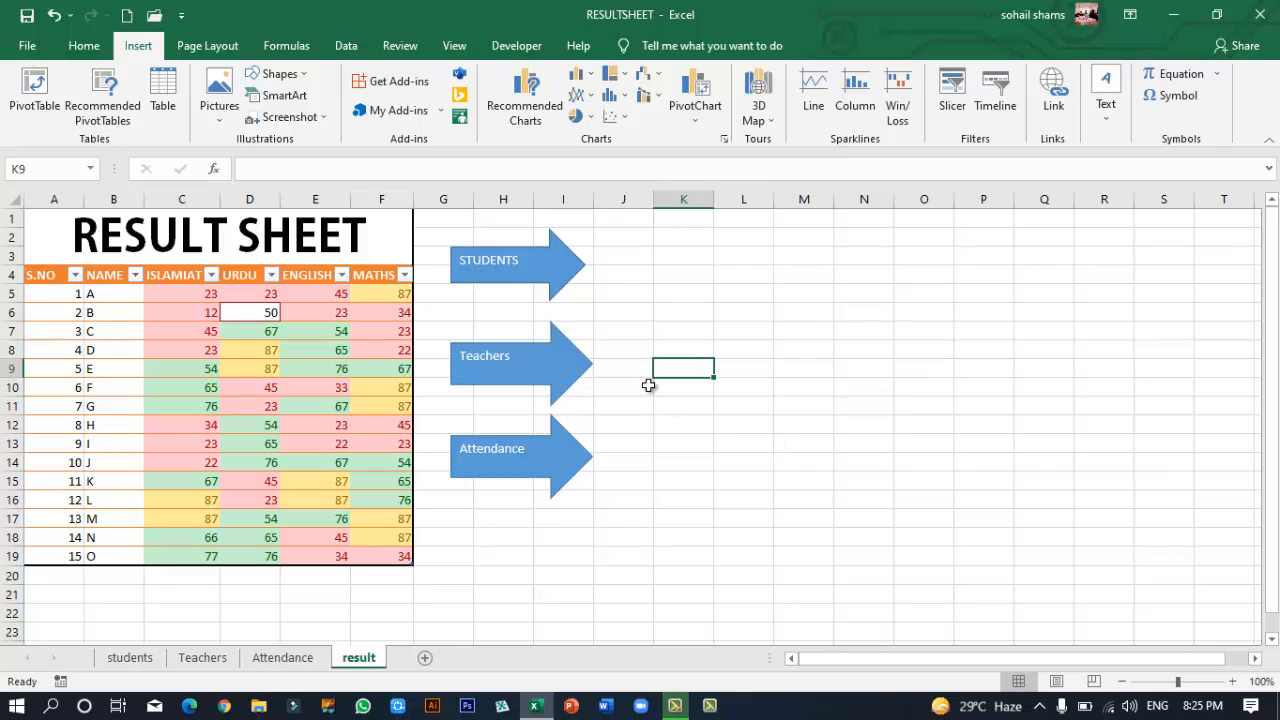
{"action": "left_click", "coordinate": [630, 312]}
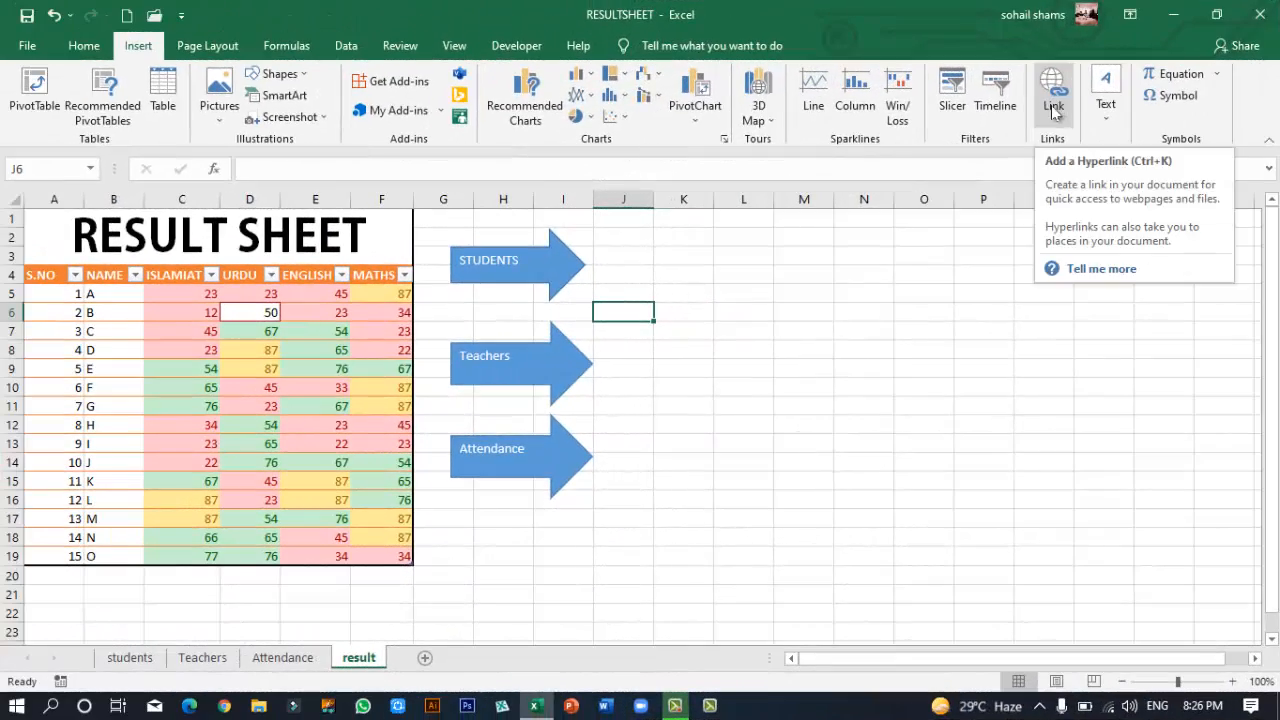
{"action": "left_click", "coordinate": [1053, 105]}
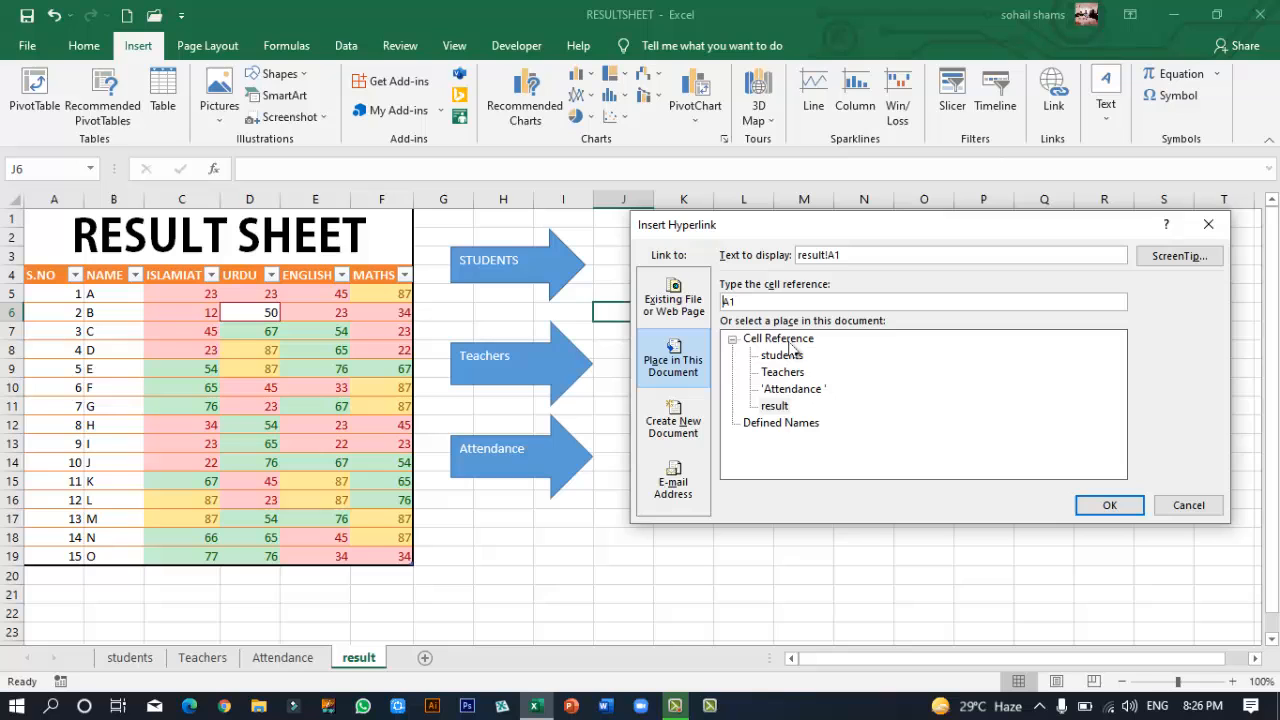
{"action": "left_click", "coordinate": [1188, 507]}
Step: Hyperlink the Teachers arrow to the Teachers sheet in this workbook
{"action": "left_click", "coordinate": [520, 360]}
{"action": "left_click", "coordinate": [1068, 112]}
{"action": "left_click", "coordinate": [780, 375]}
{"action": "left_click", "coordinate": [1110, 505]}
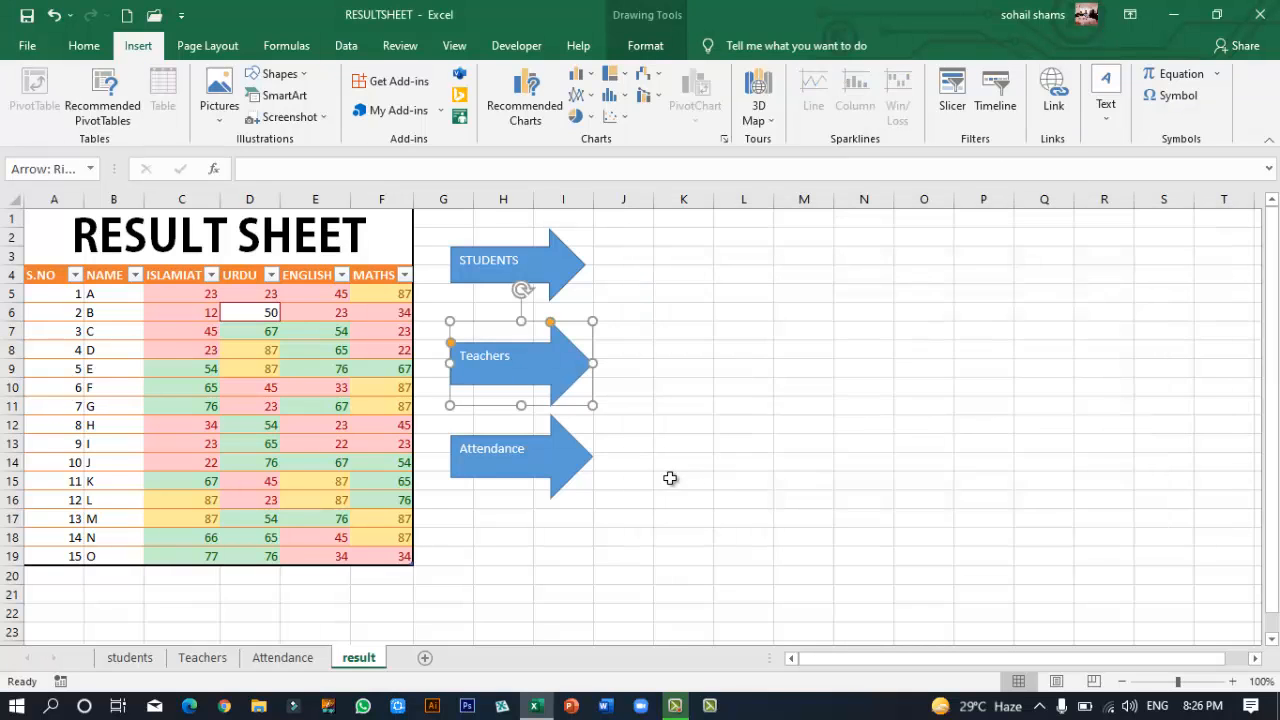
Step: Hyperlink the Attendance arrow to the Attendance sheet in this workbook
{"action": "left_click", "coordinate": [573, 472]}
{"action": "left_click", "coordinate": [1053, 105]}
{"action": "left_click", "coordinate": [790, 395]}
{"action": "left_click", "coordinate": [1110, 505]}
{"action": "left_click", "coordinate": [743, 537]}
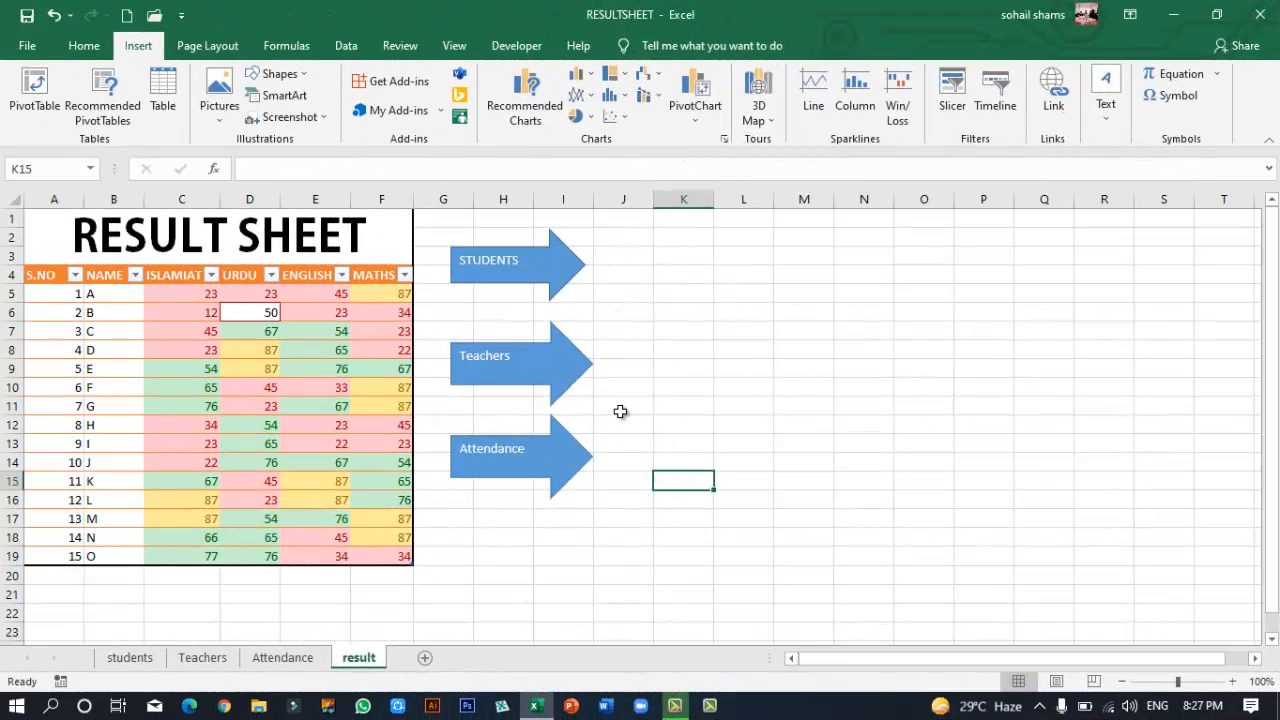
Step: Test the links of the Teachers and Attendance arrows, returning to the result sheet after each
{"action": "left_click", "coordinate": [493, 376]}
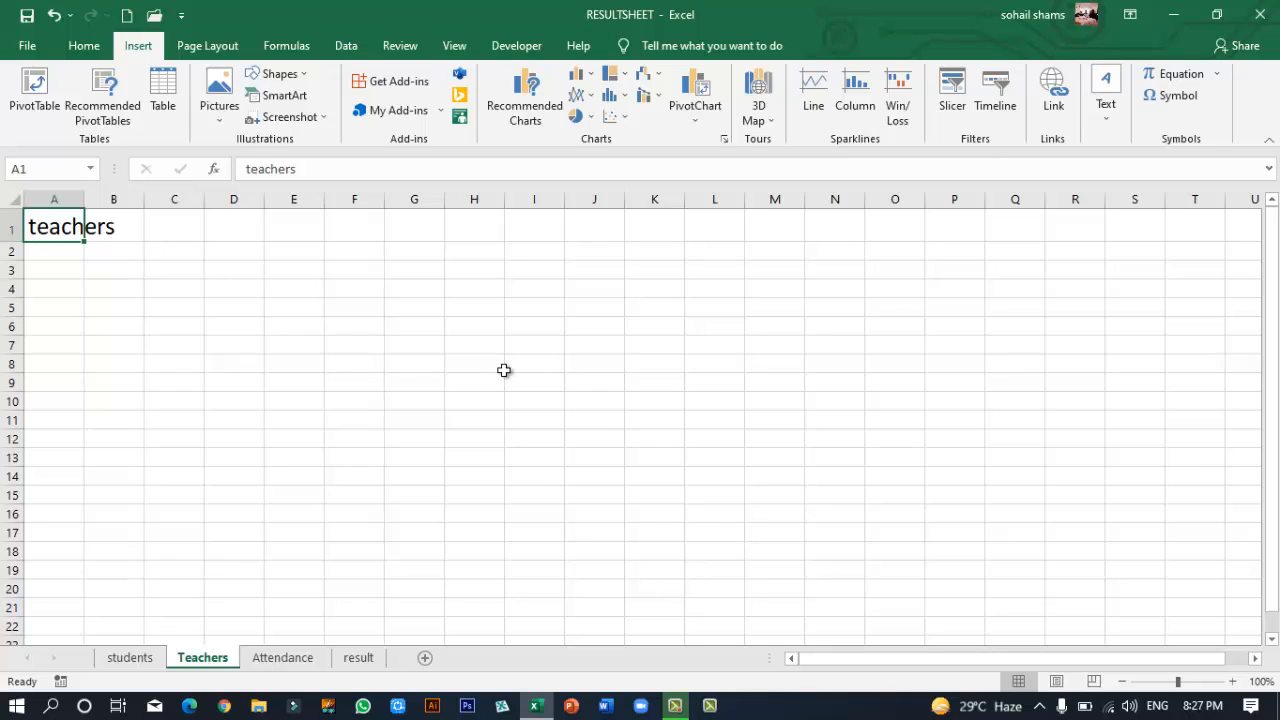
{"action": "left_click", "coordinate": [360, 658]}
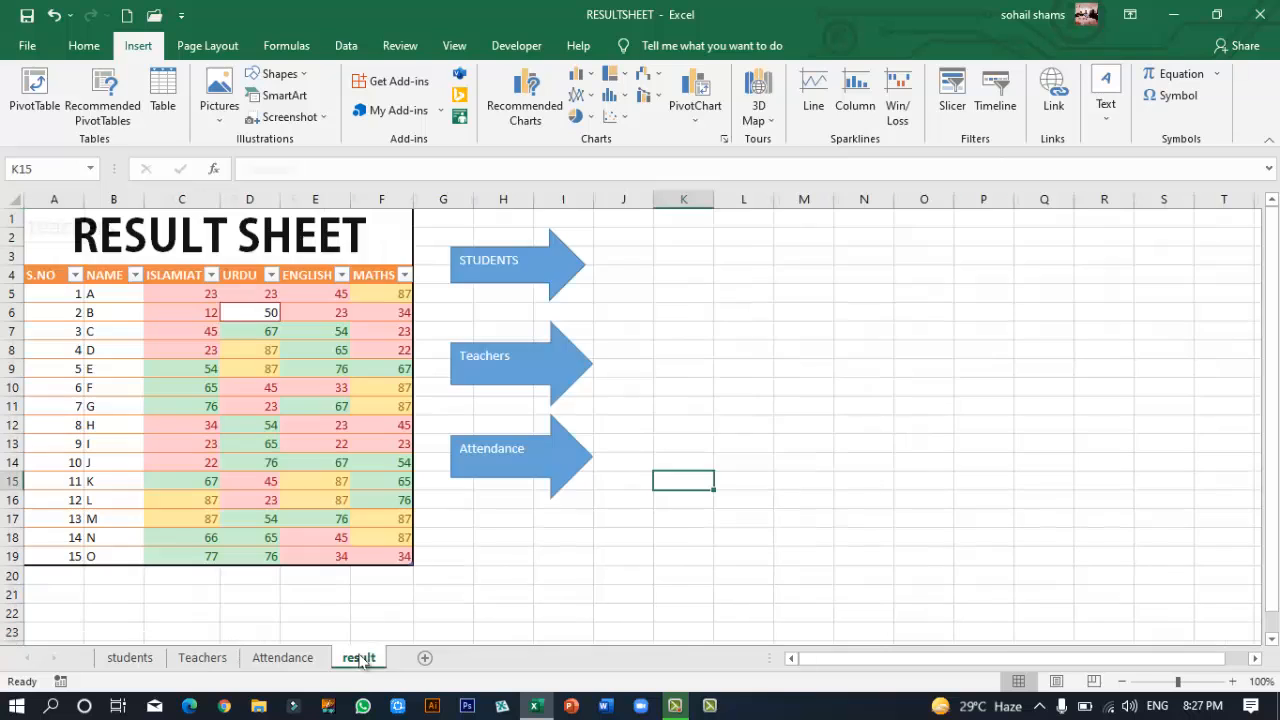
{"action": "left_click", "coordinate": [527, 483]}
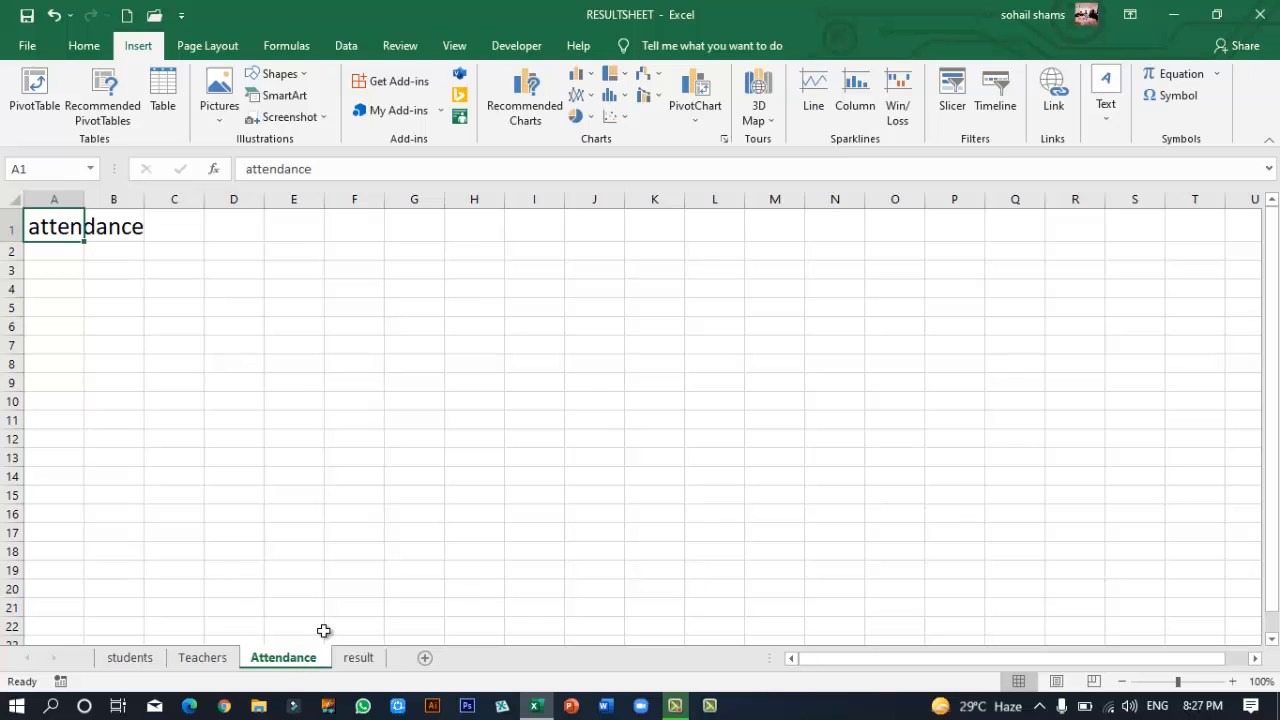
{"action": "left_click", "coordinate": [365, 659]}
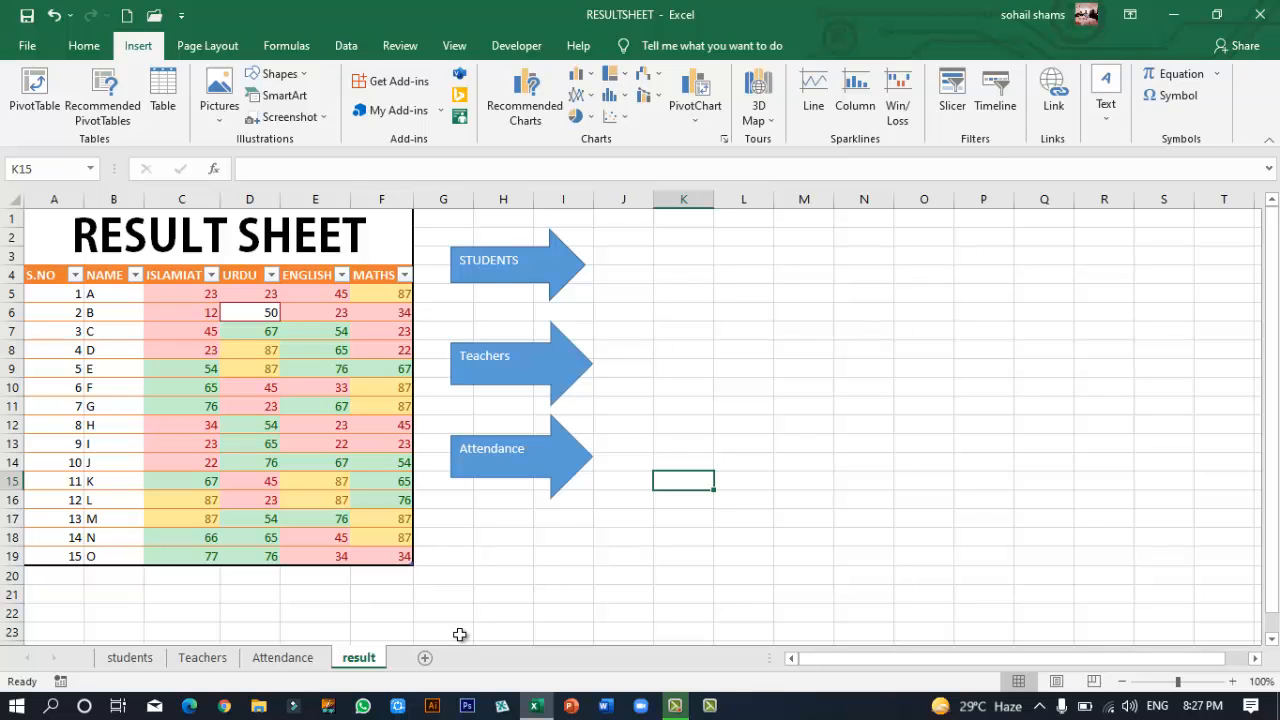
Step: Switch the result sheet to Page Layout view
{"action": "left_click", "coordinate": [1104, 118]}
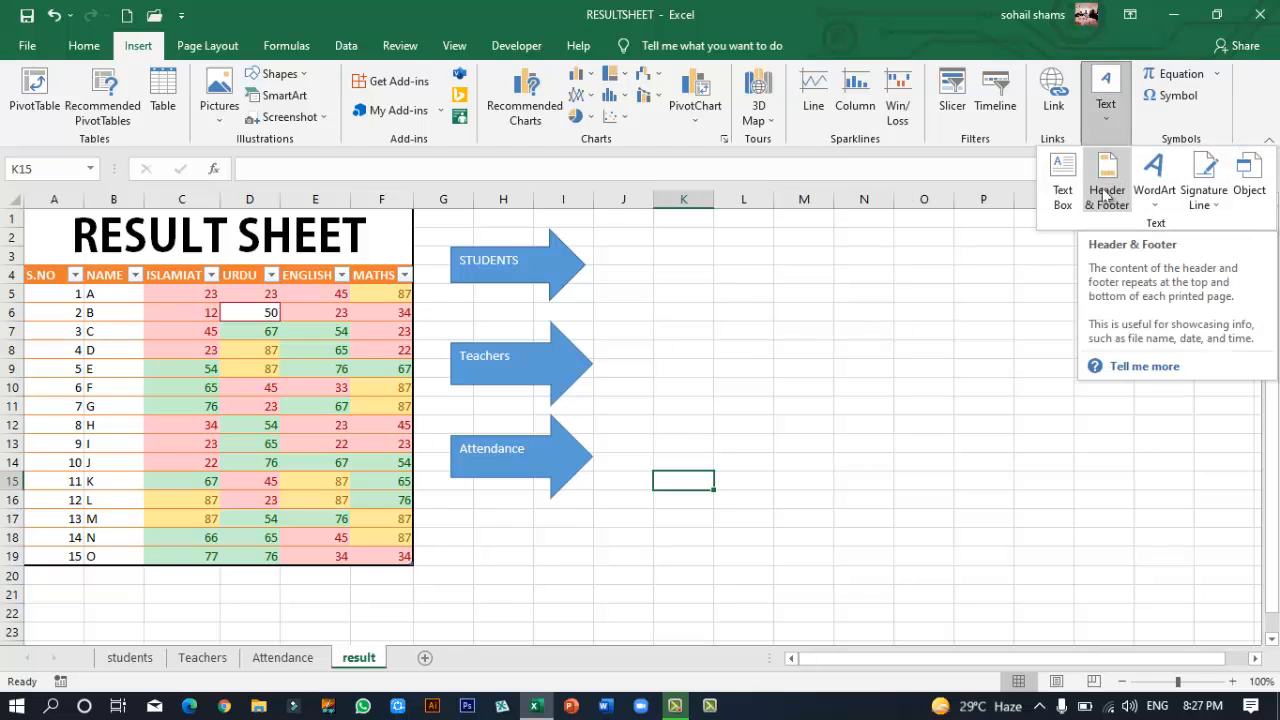
{"action": "left_click", "coordinate": [843, 337]}
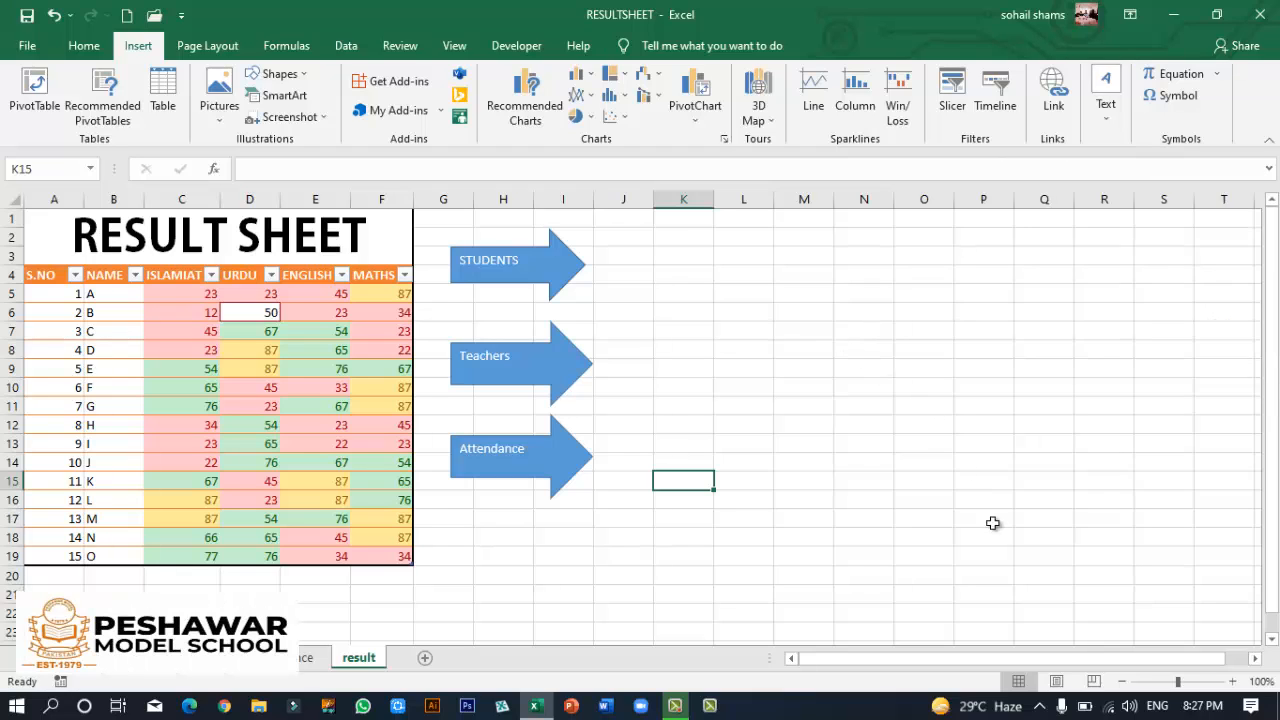
{"action": "left_click", "coordinate": [1057, 682]}
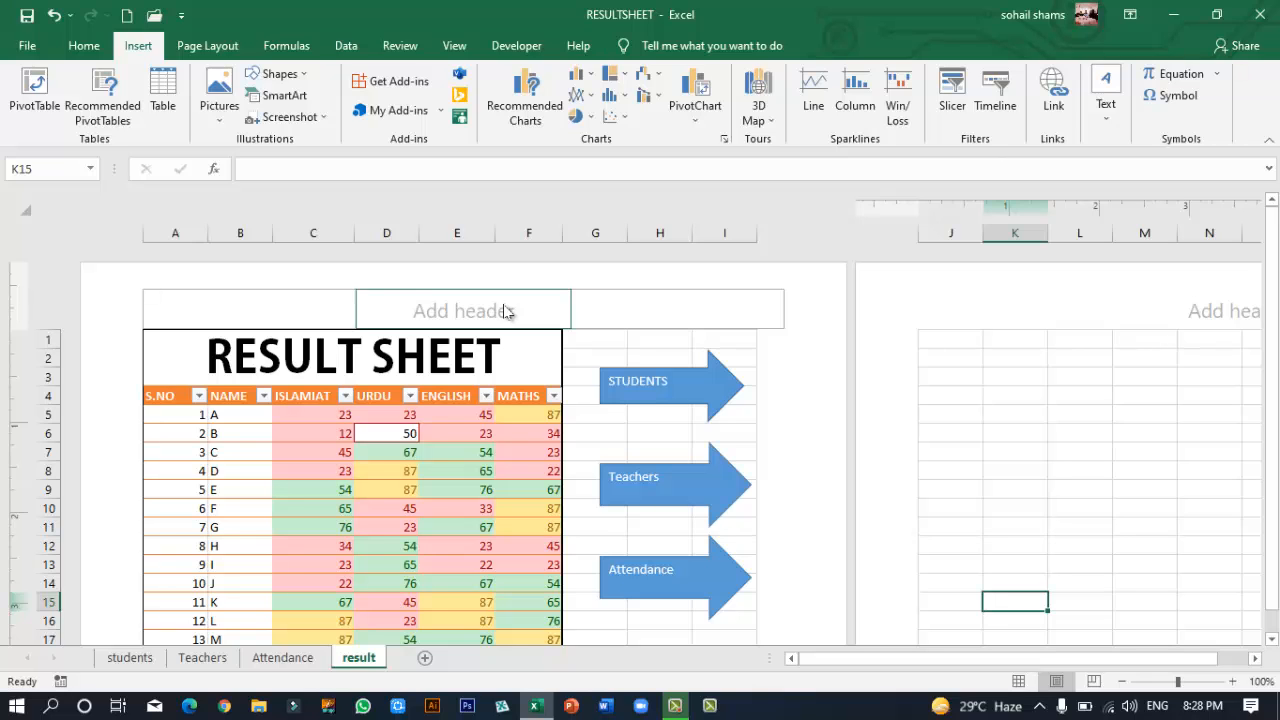
Step: Examine the three header sections of the result sheet and the available header and footer presets and elements
{"action": "left_click", "coordinate": [268, 315]}
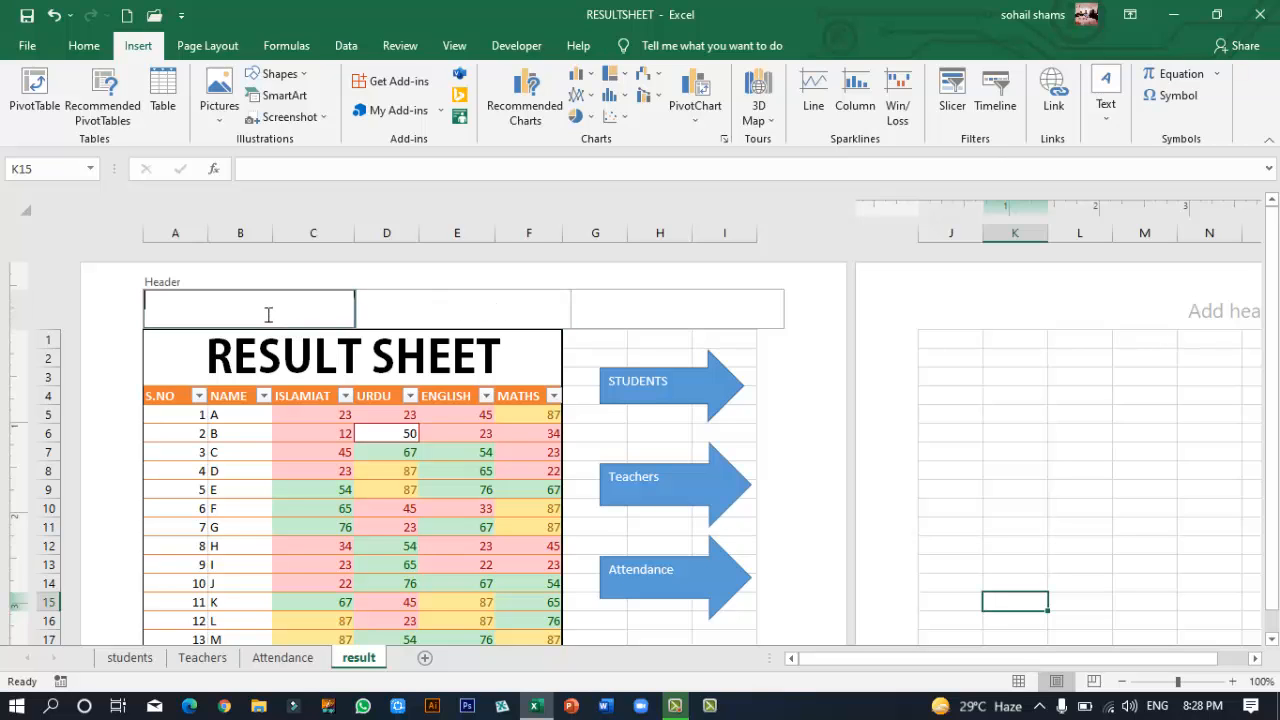
{"action": "left_click", "coordinate": [640, 307]}
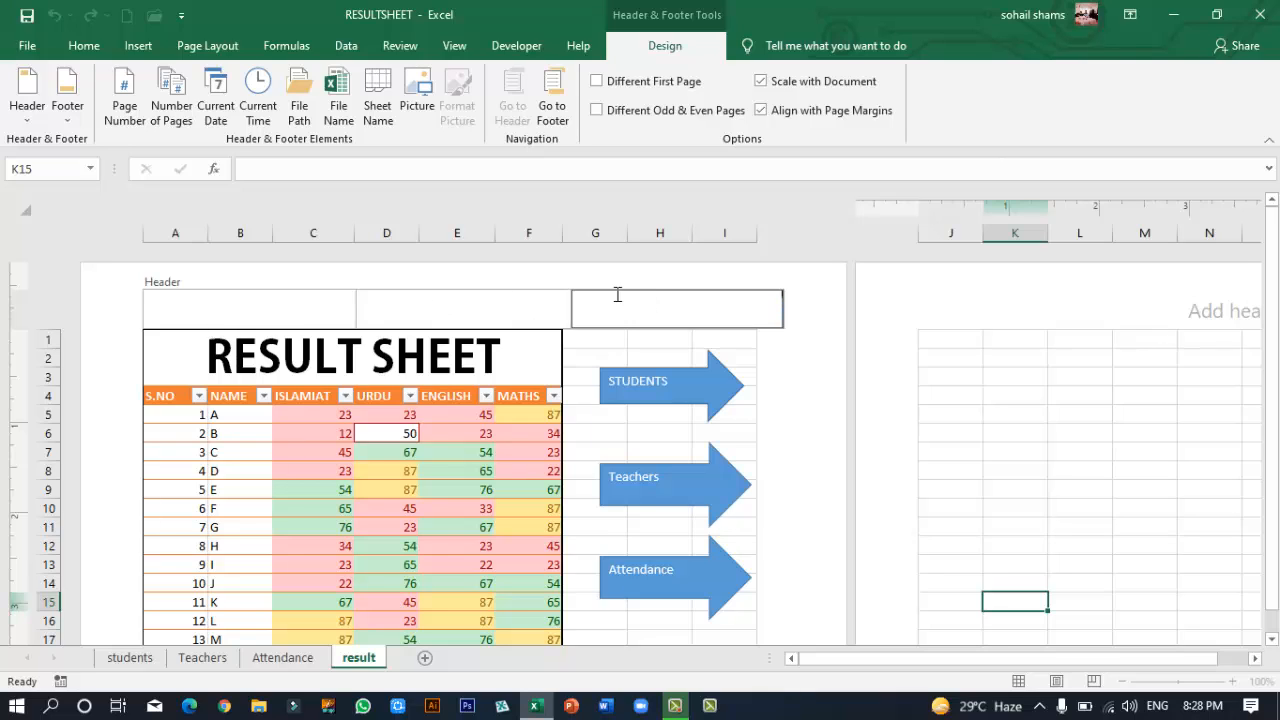
{"action": "left_click", "coordinate": [472, 316]}
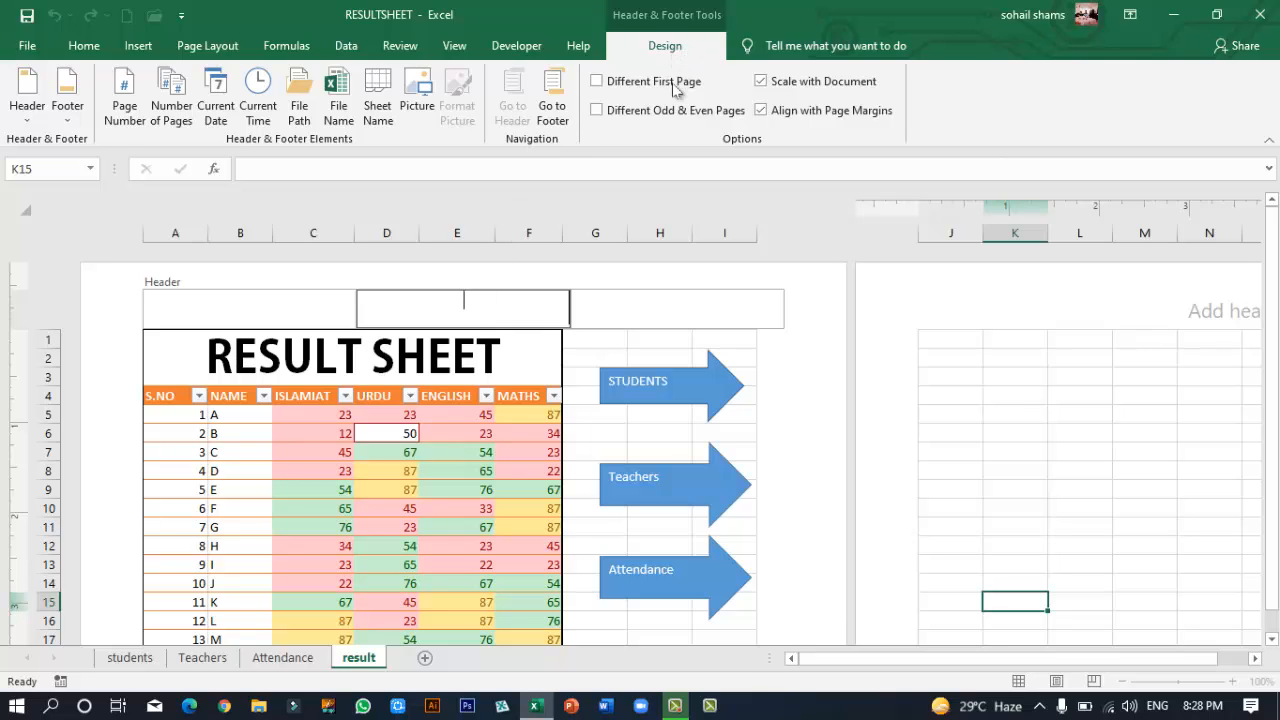
{"action": "left_click", "coordinate": [30, 121]}
{"action": "left_click", "coordinate": [33, 121]}
{"action": "left_click", "coordinate": [68, 118]}
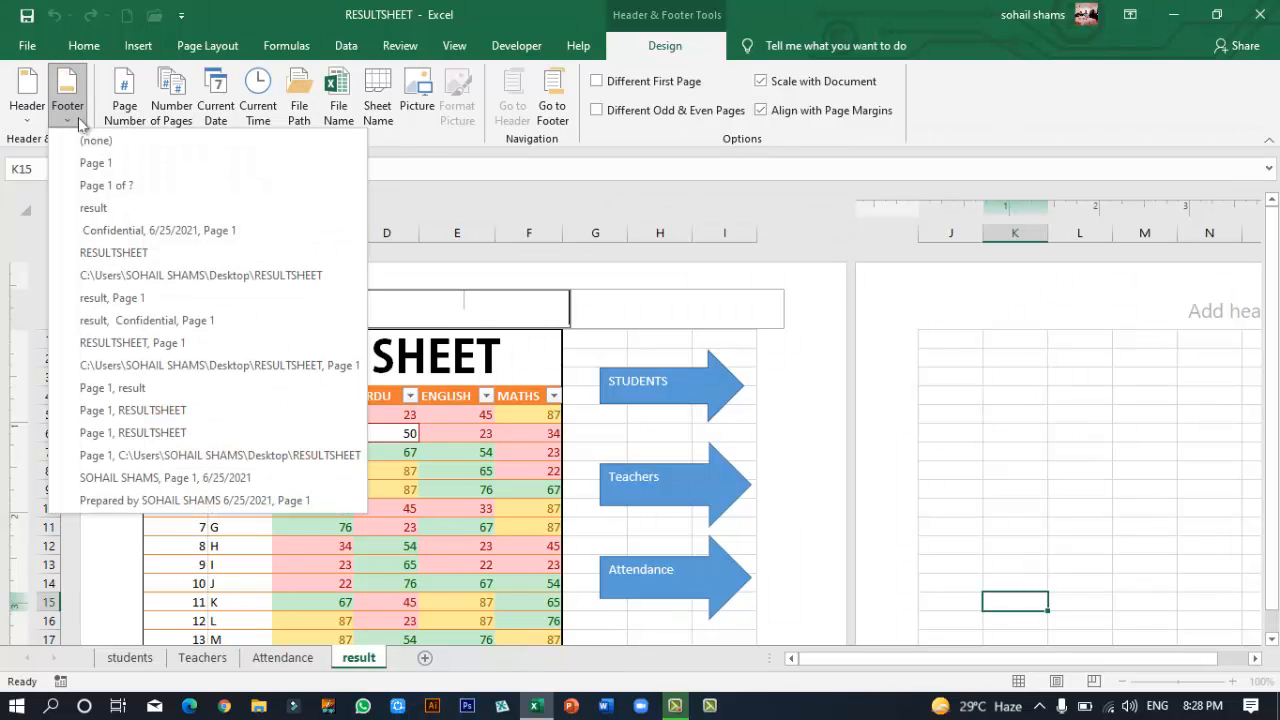
{"action": "left_click", "coordinate": [80, 120]}
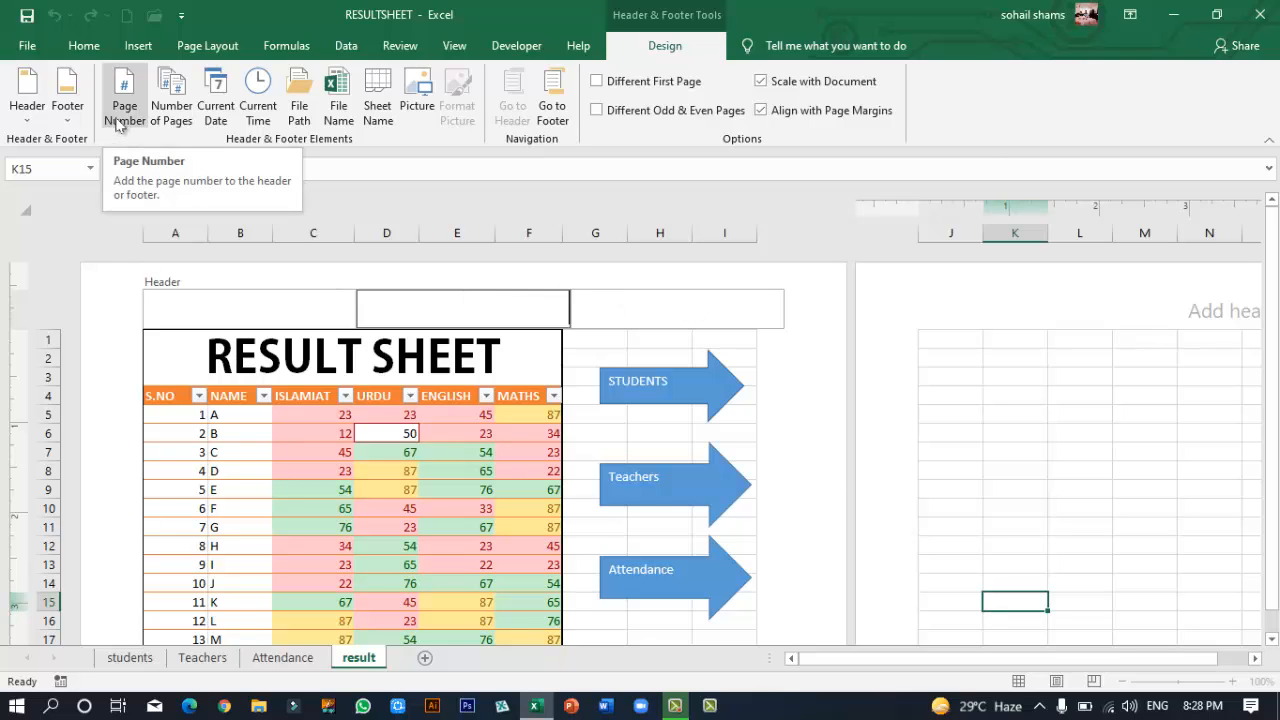
{"action": "left_click", "coordinate": [686, 287]}
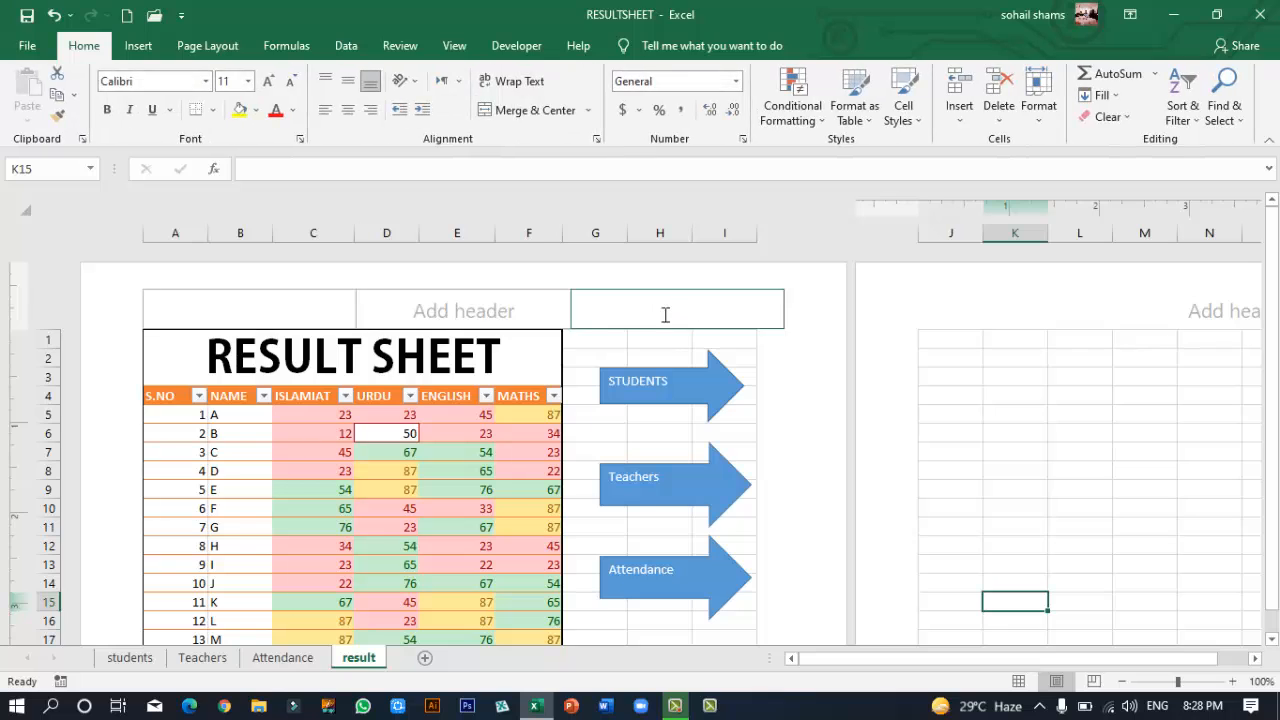
{"action": "left_click", "coordinate": [719, 304]}
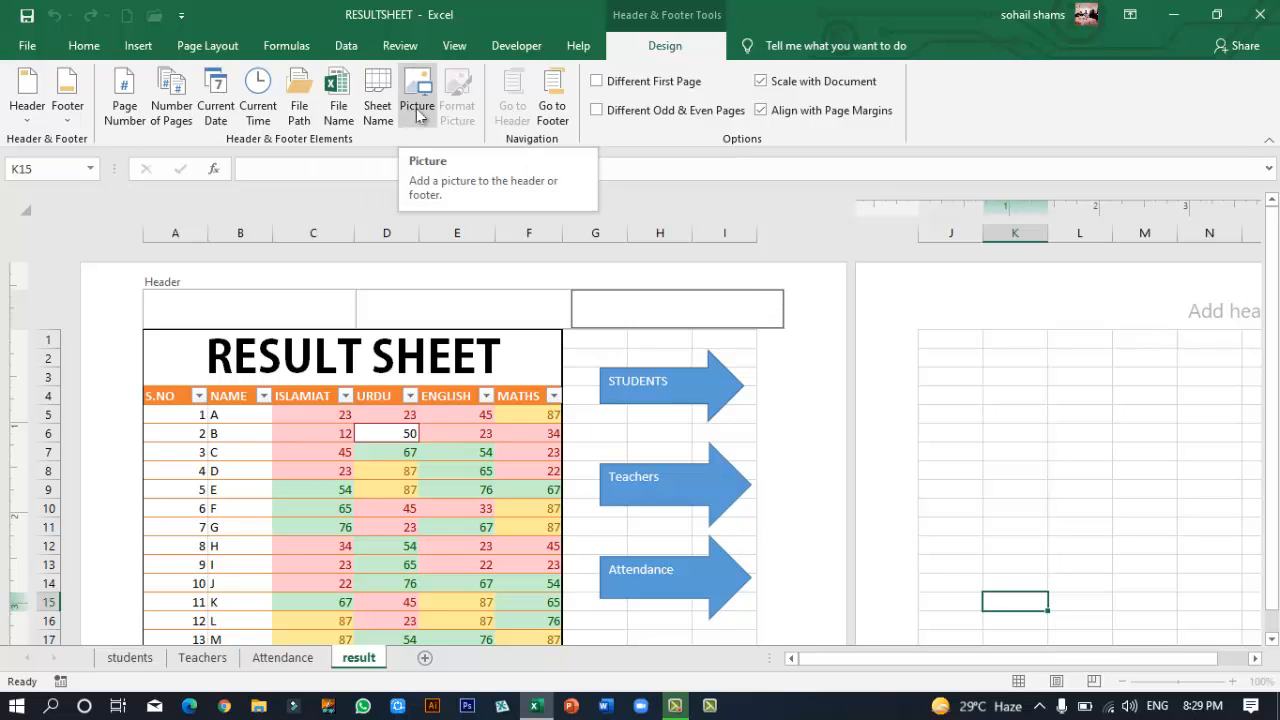
Step: Examine the footer area at the end of the first page, and return to the result table
{"action": "left_click", "coordinate": [470, 395]}
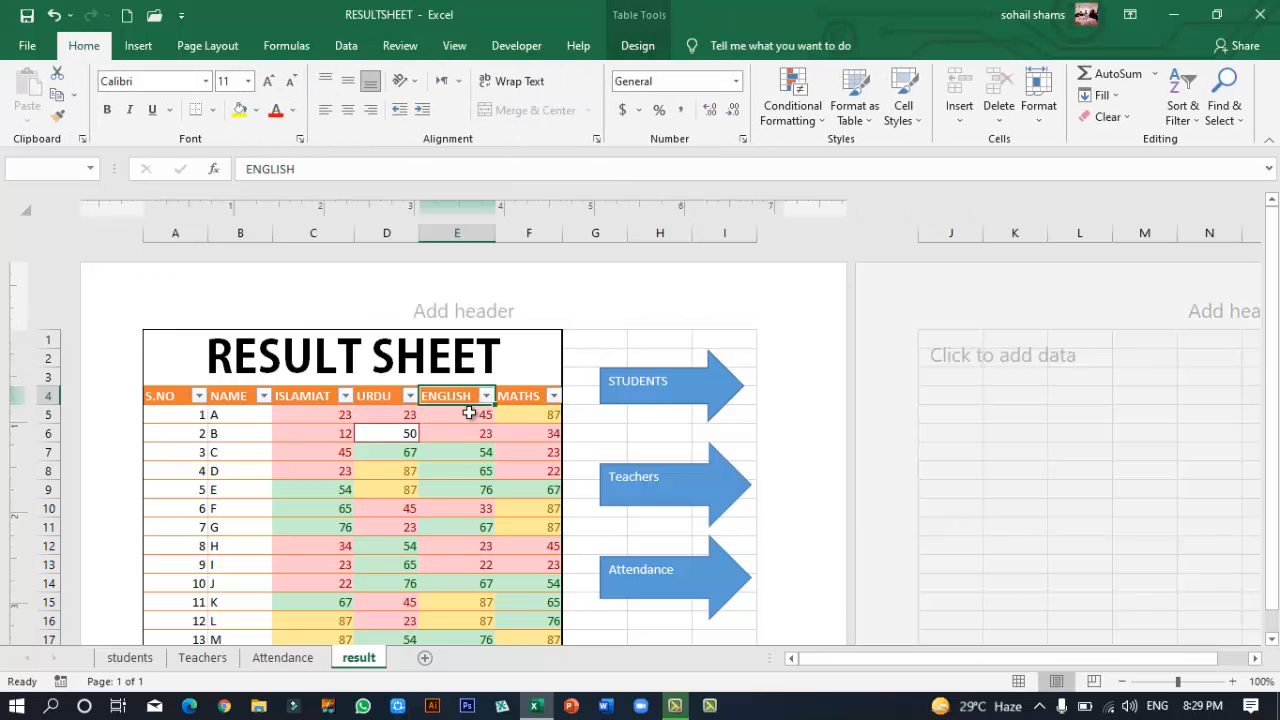
{"action": "scroll", "coordinate": [606, 471], "scroll_direction": "down", "scroll_amount": 5}
{"action": "scroll", "coordinate": [585, 457], "scroll_direction": "down", "scroll_amount": 8}
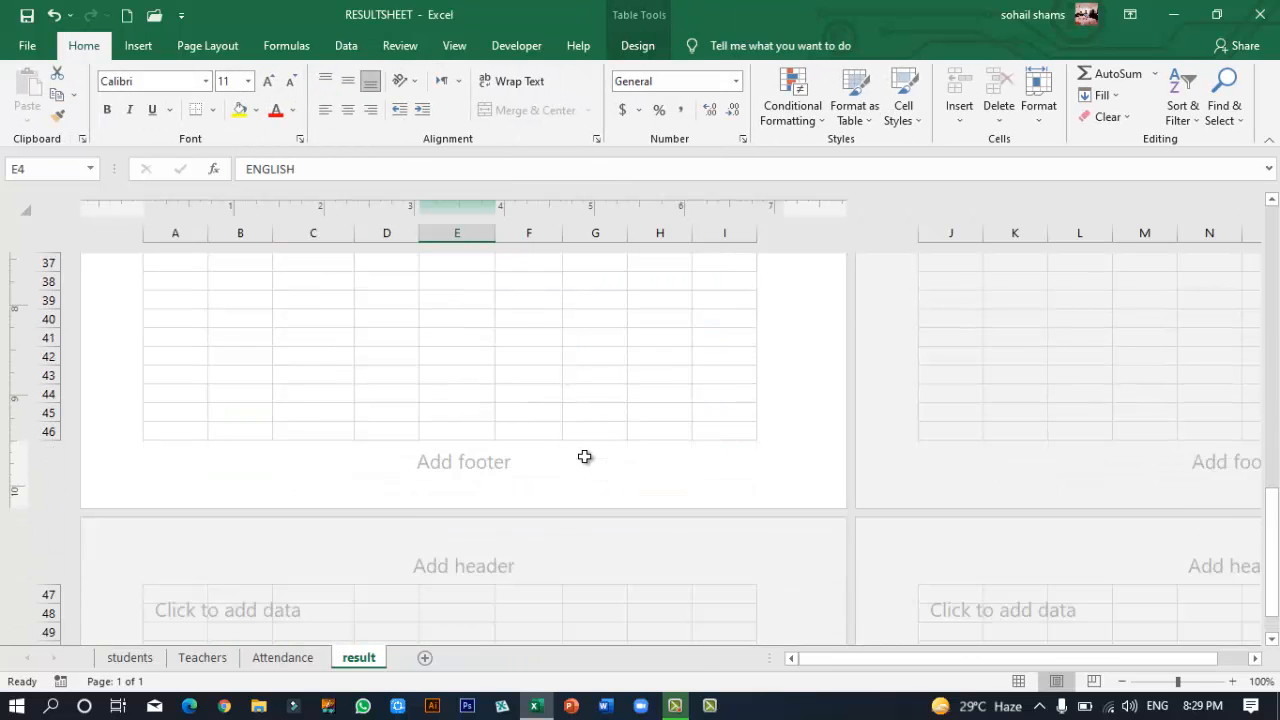
{"action": "left_click", "coordinate": [410, 406]}
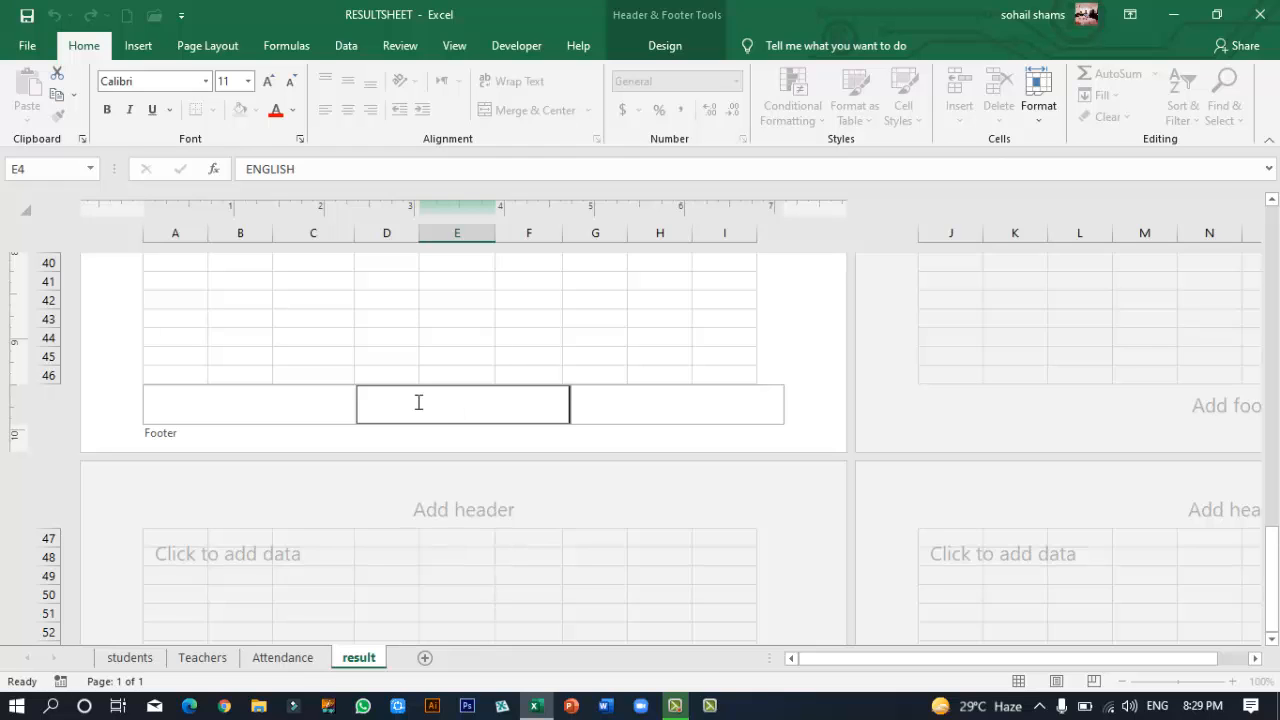
{"action": "scroll", "coordinate": [419, 402], "scroll_direction": "up", "scroll_amount": 15}
{"action": "left_click", "coordinate": [484, 450]}
Step: Insert the page number element in the right header section of the result sheet
{"action": "left_click", "coordinate": [467, 303]}
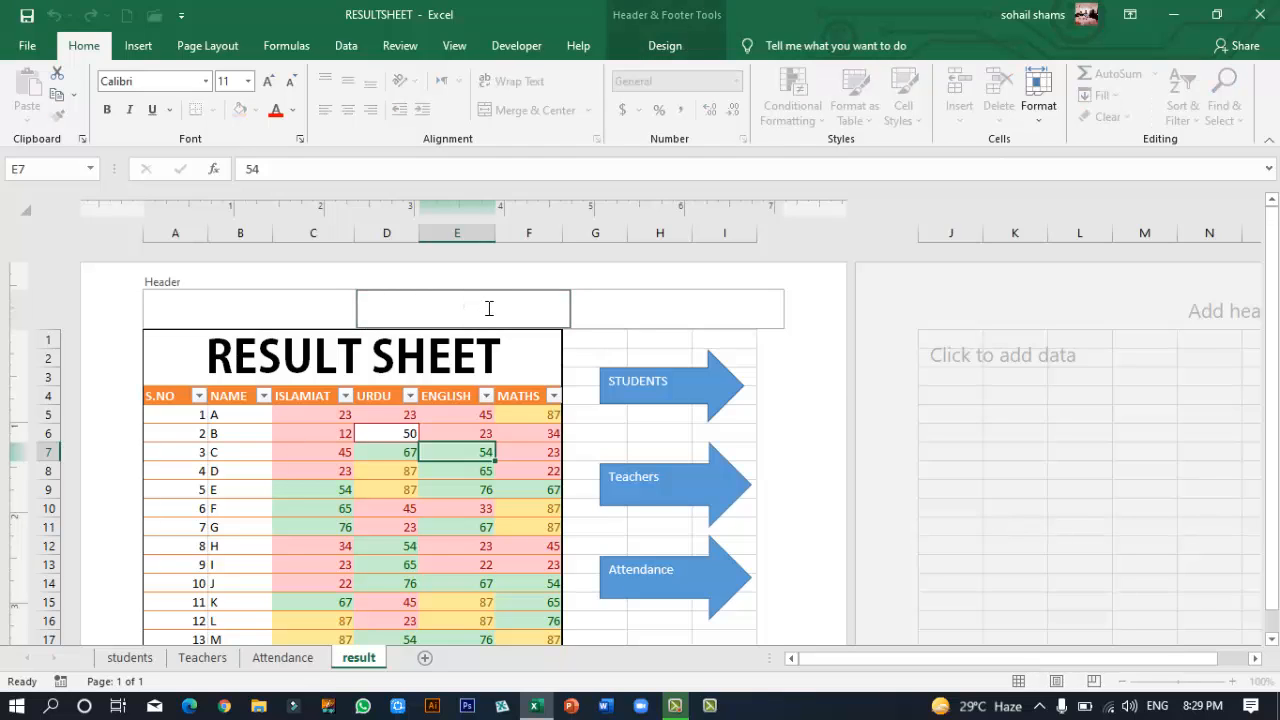
{"action": "left_click", "coordinate": [664, 46]}
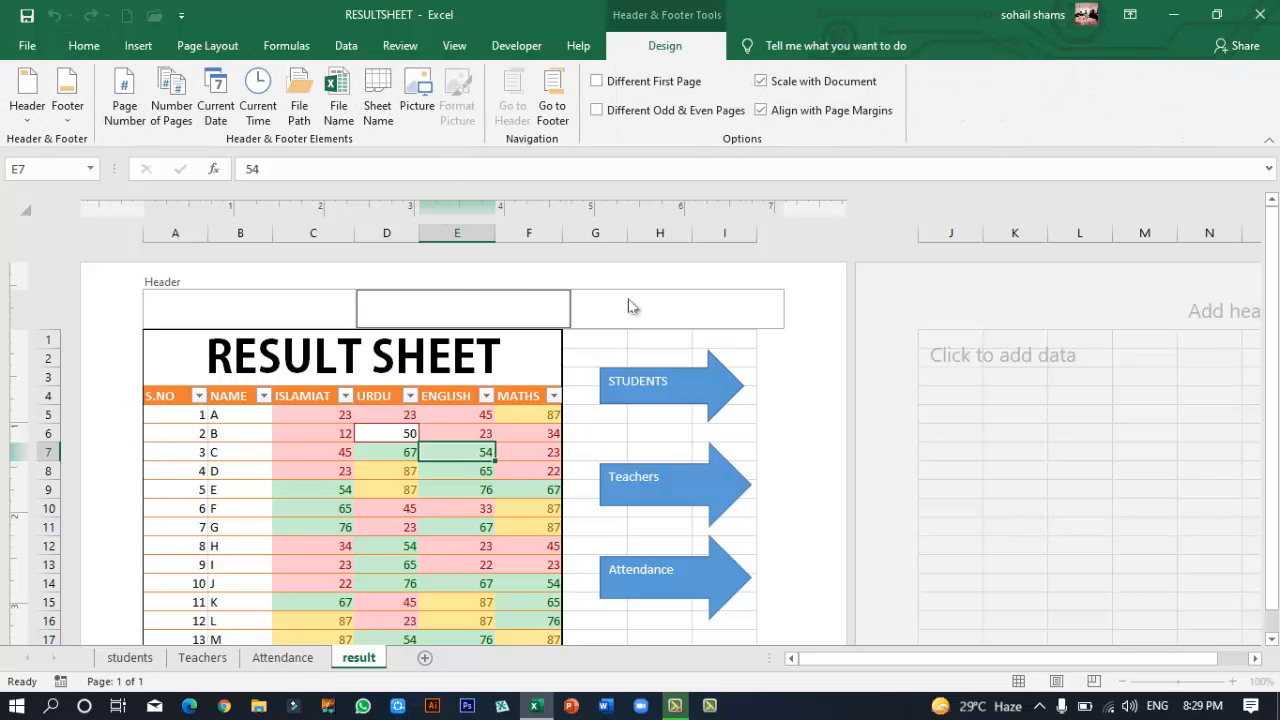
{"action": "left_click", "coordinate": [710, 310]}
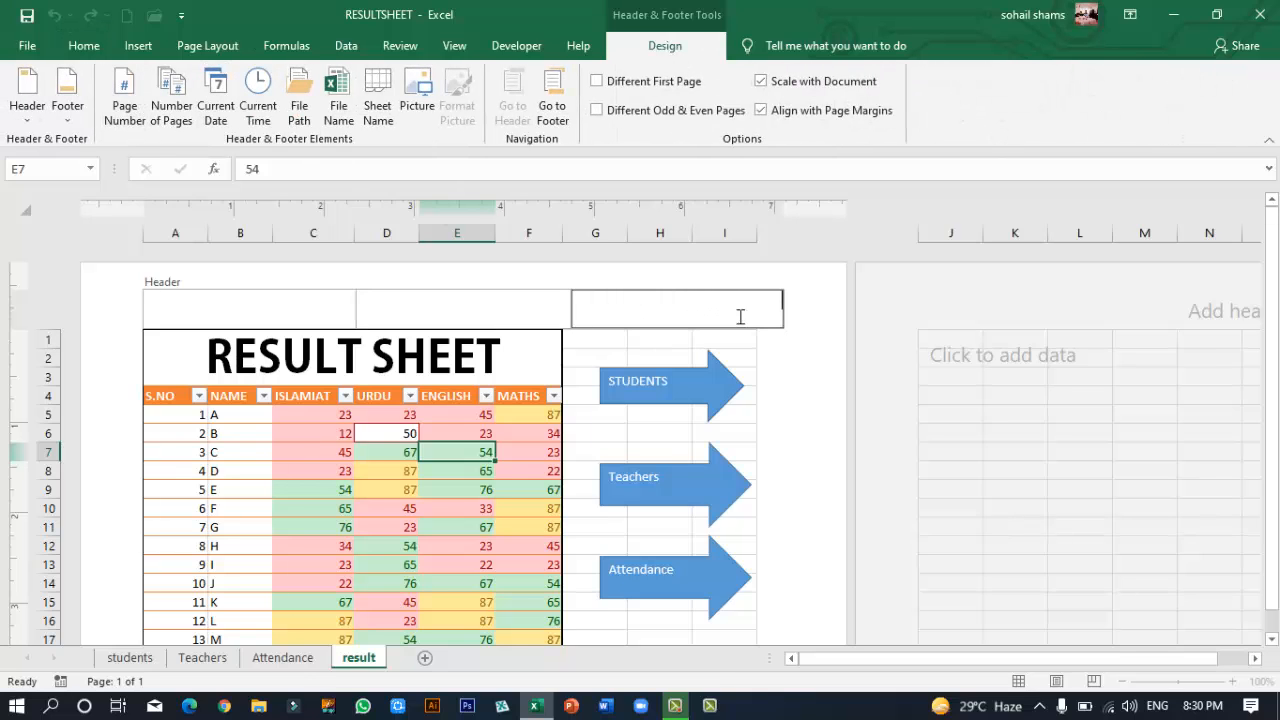
{"action": "left_click", "coordinate": [125, 118]}
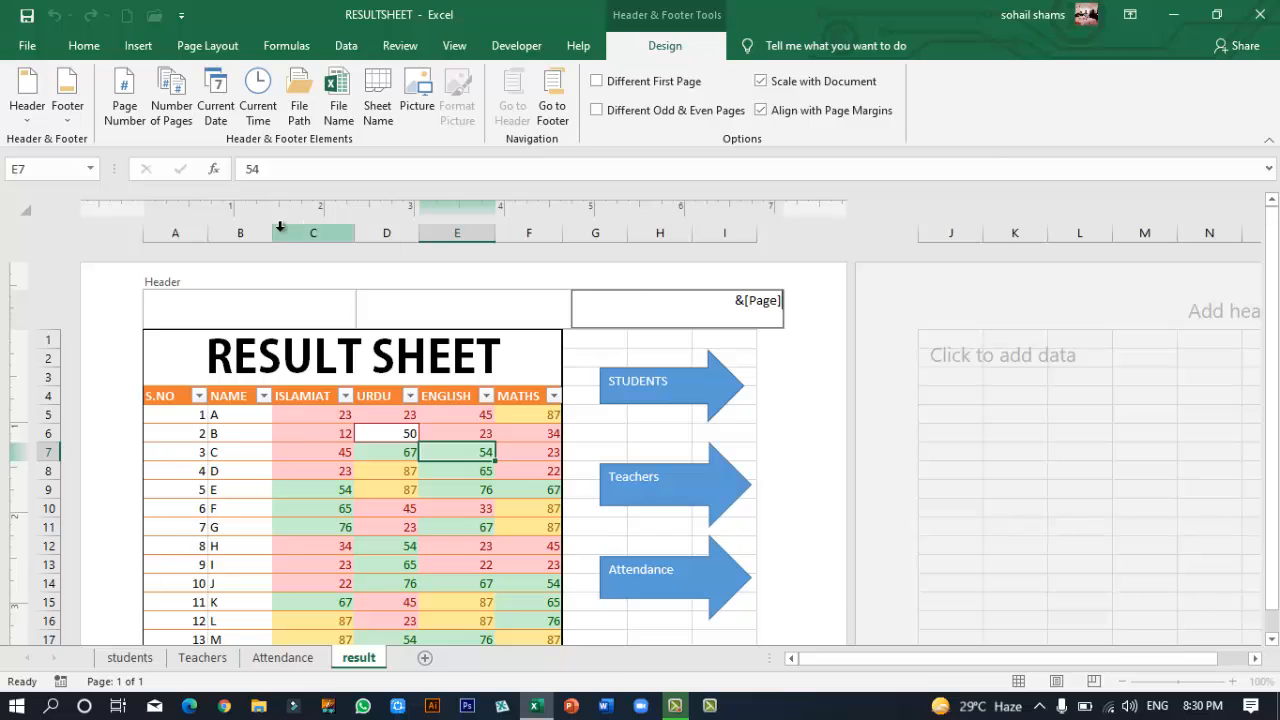
Step: Add the number of pages element to the right header section and enter PESHAWAR MODEL SCHOOLS in the center section
{"action": "left_click", "coordinate": [175, 124]}
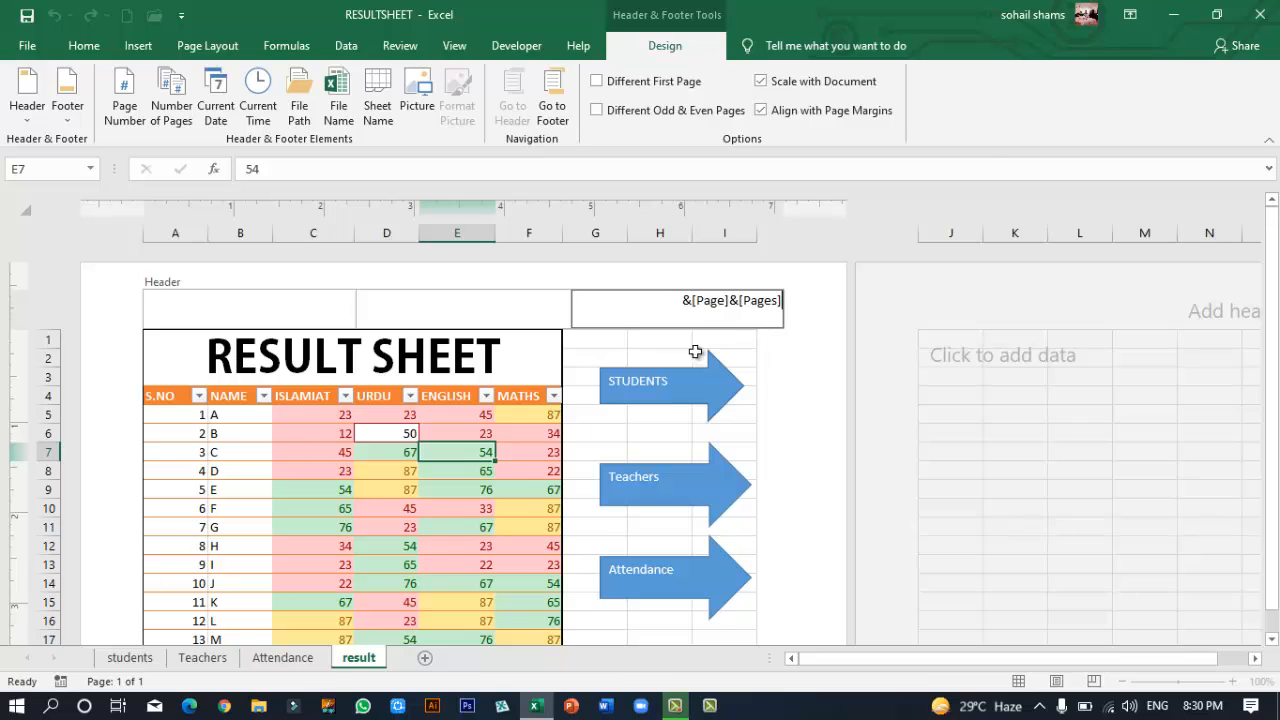
{"action": "left_click", "coordinate": [449, 306]}
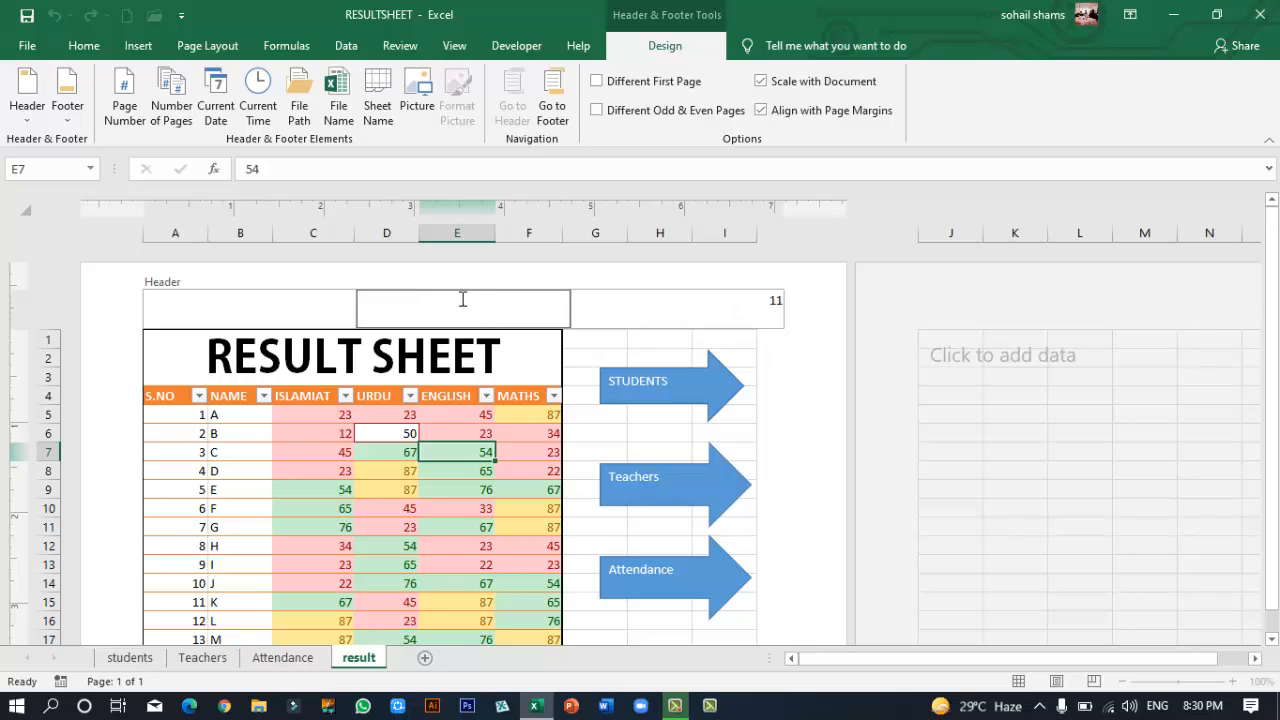
{"action": "type", "text": "PESHAWAR MODEL CHOOLS"}
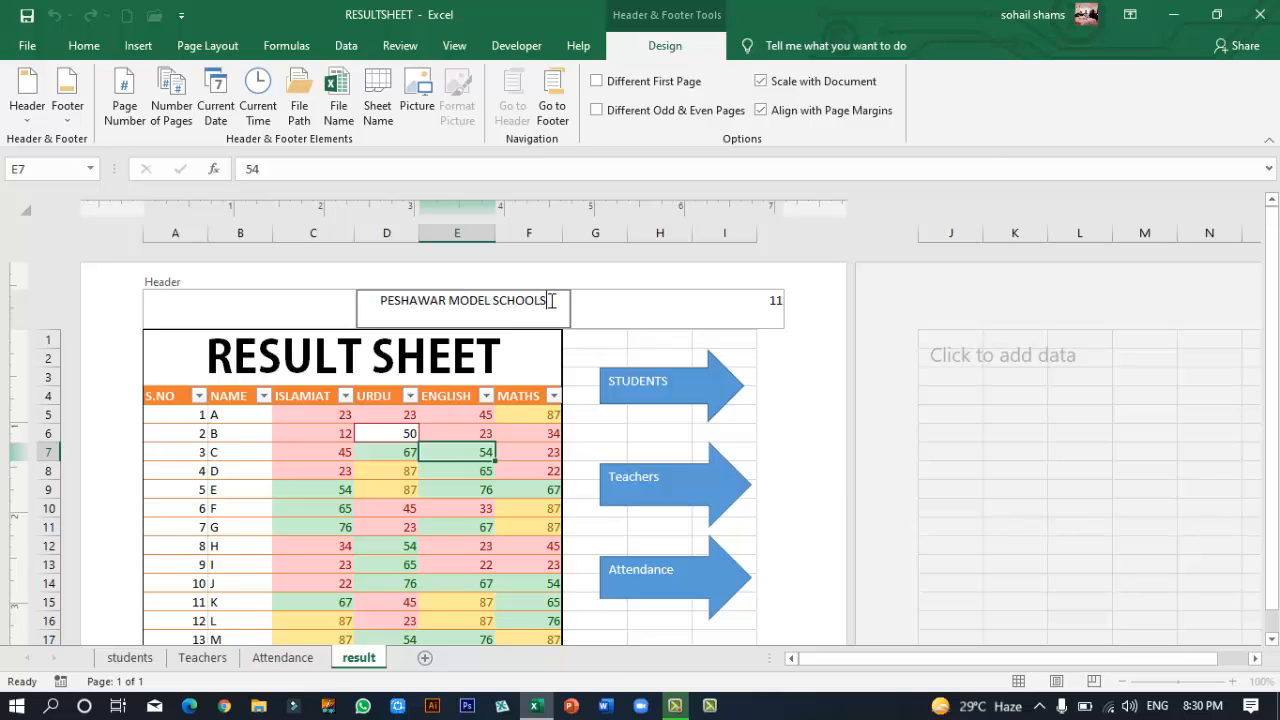
Step: Set the font size of the center header text PESHAWAR MODEL SCHOOLS to 18
{"action": "left_click_drag", "start_coordinate": [551, 300], "coordinate": [381, 306]}
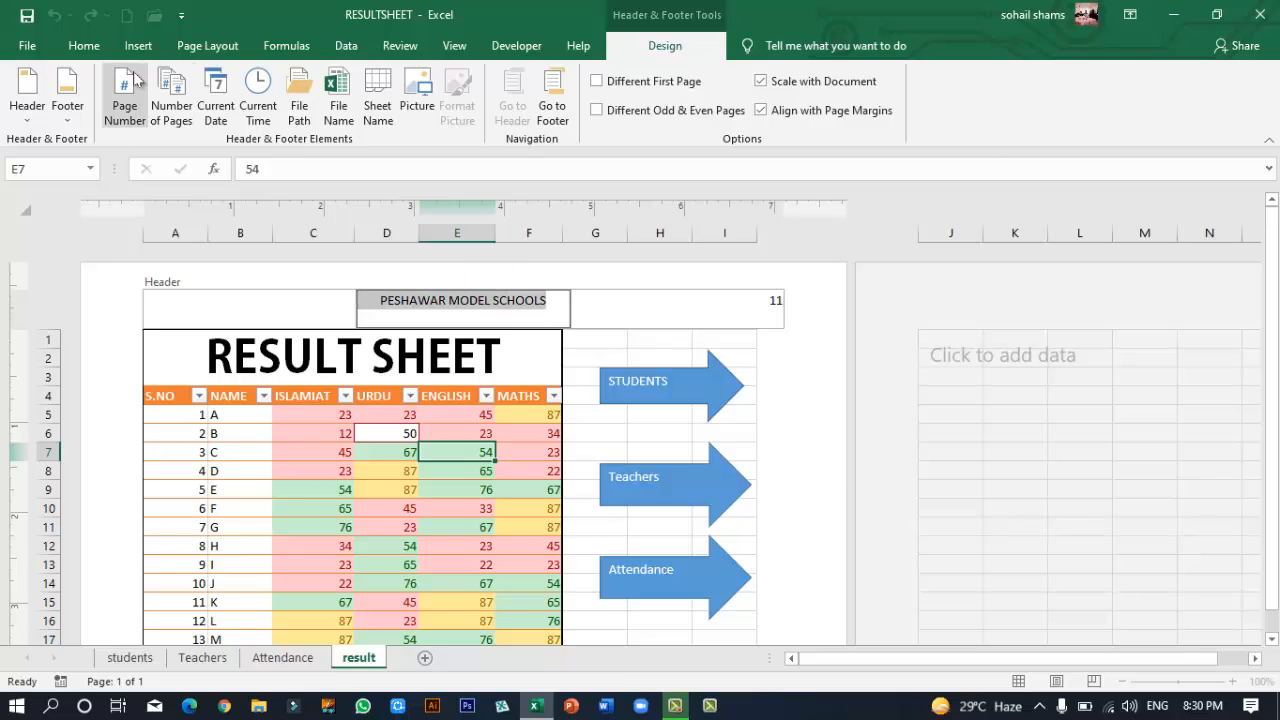
{"action": "left_click", "coordinate": [84, 45]}
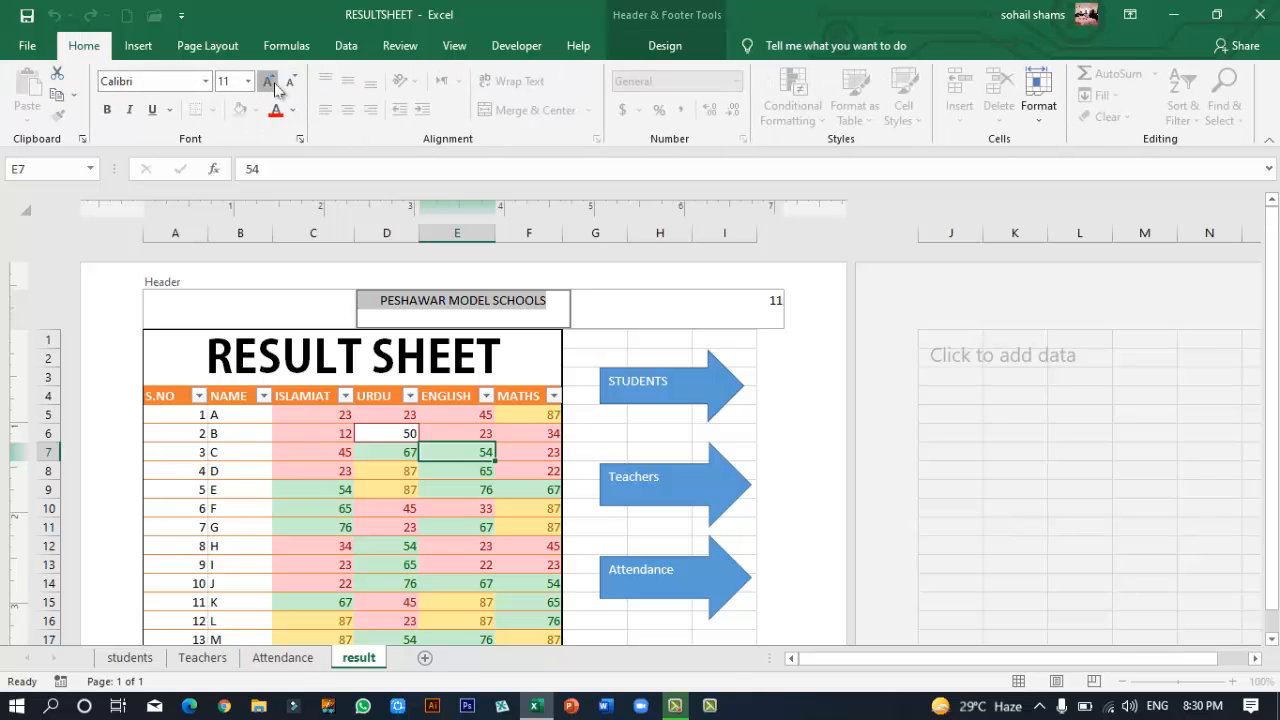
{"action": "left_click", "coordinate": [268, 81]}
{"action": "left_click", "coordinate": [268, 81]}
{"action": "left_click", "coordinate": [268, 81]}
{"action": "left_click", "coordinate": [268, 81]}
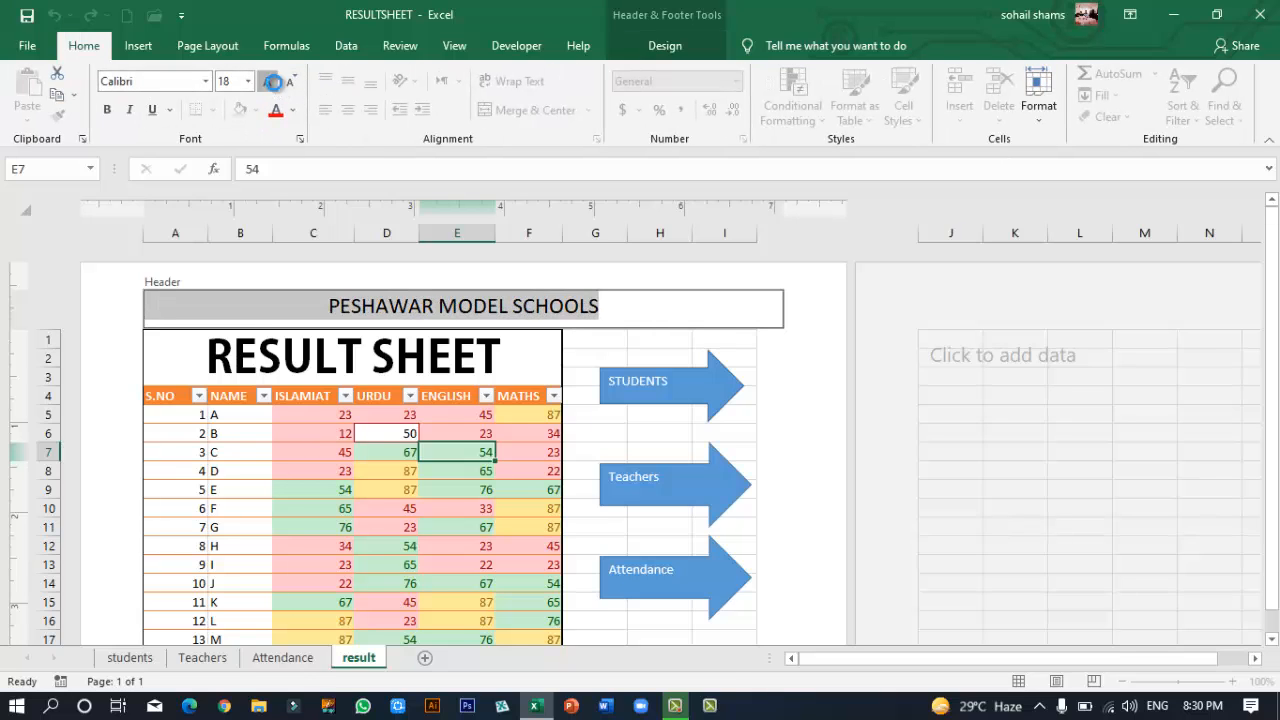
{"action": "left_click", "coordinate": [462, 418]}
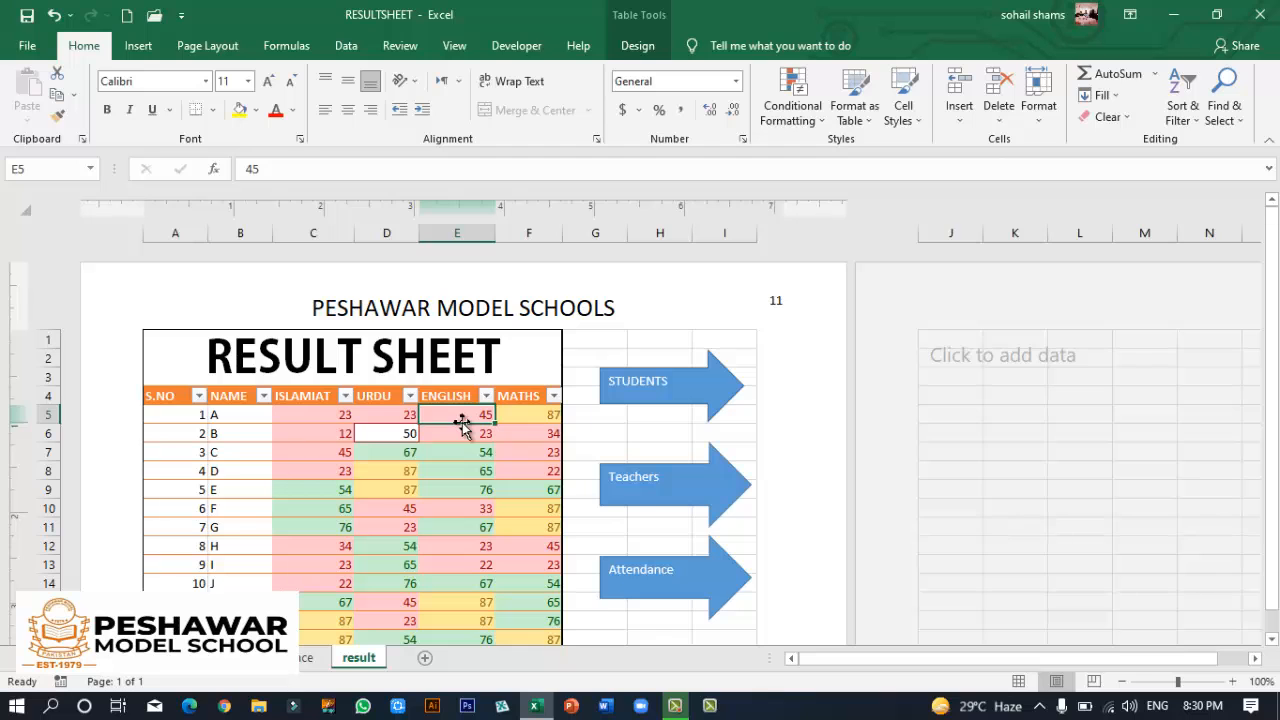
Step: Search Bing for logo pictures to use in the result sheet's left header section
{"action": "left_click", "coordinate": [240, 314]}
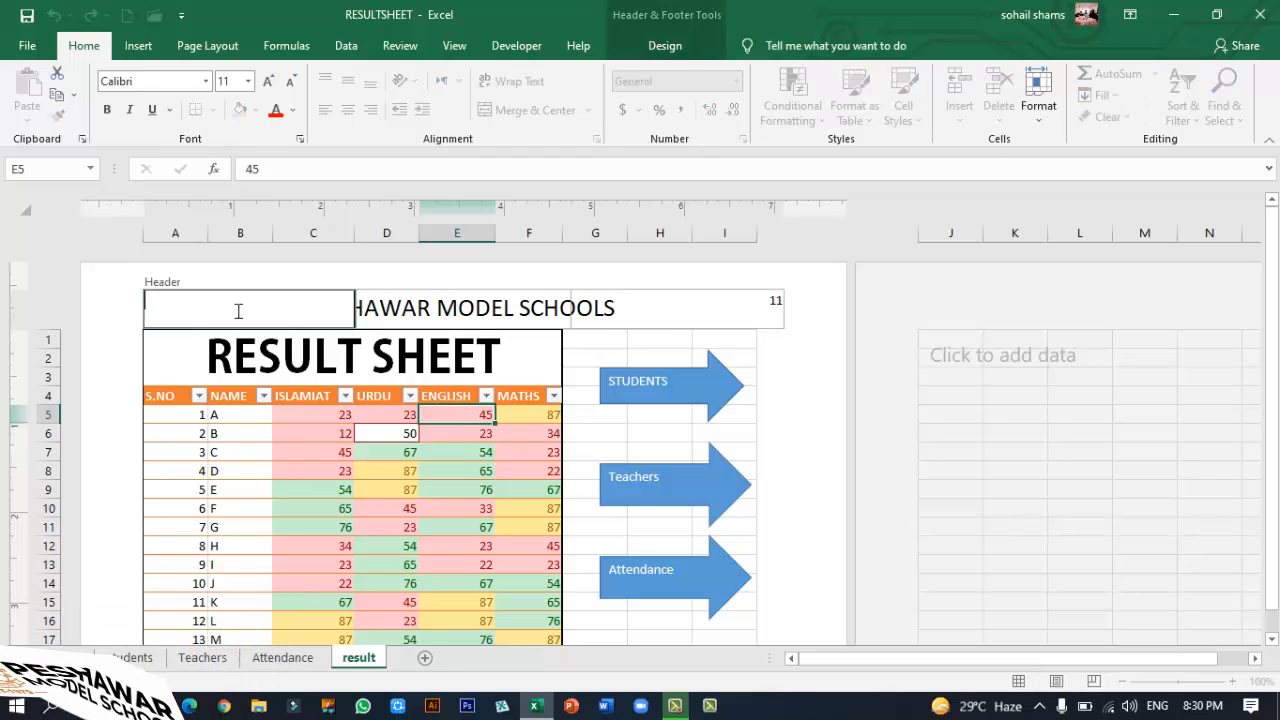
{"action": "left_click", "coordinate": [665, 45]}
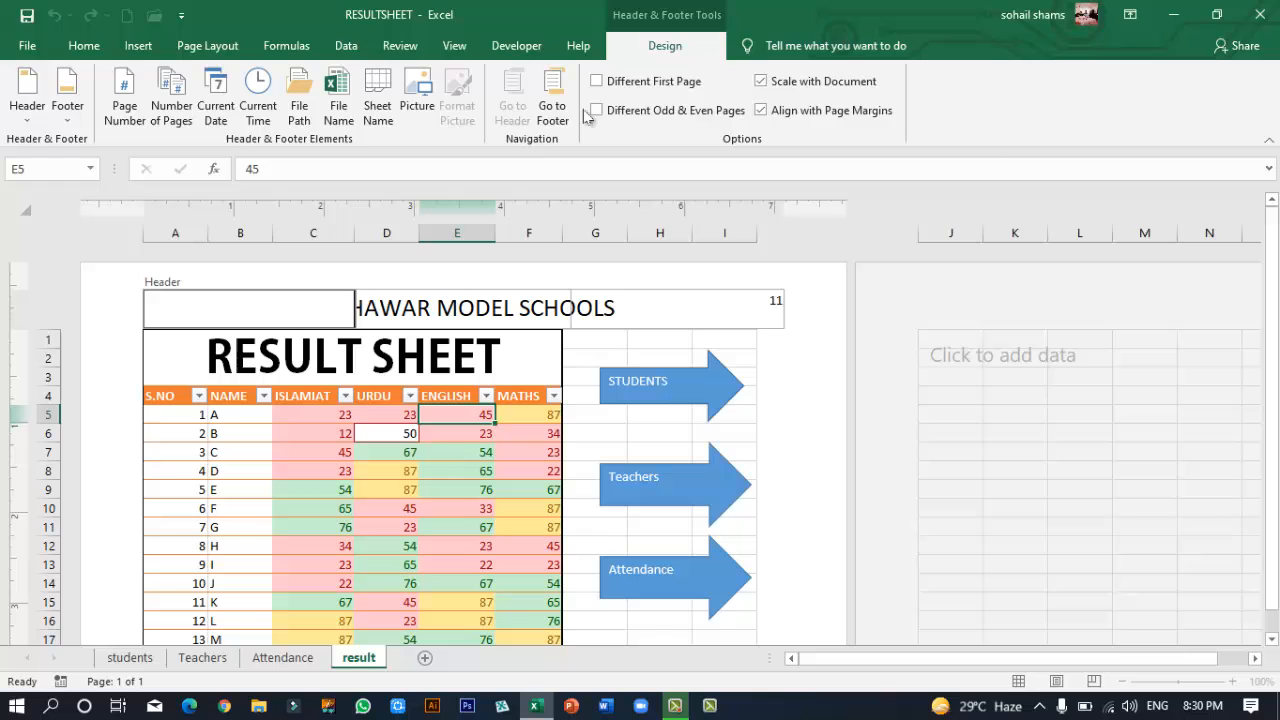
{"action": "left_click", "coordinate": [420, 93]}
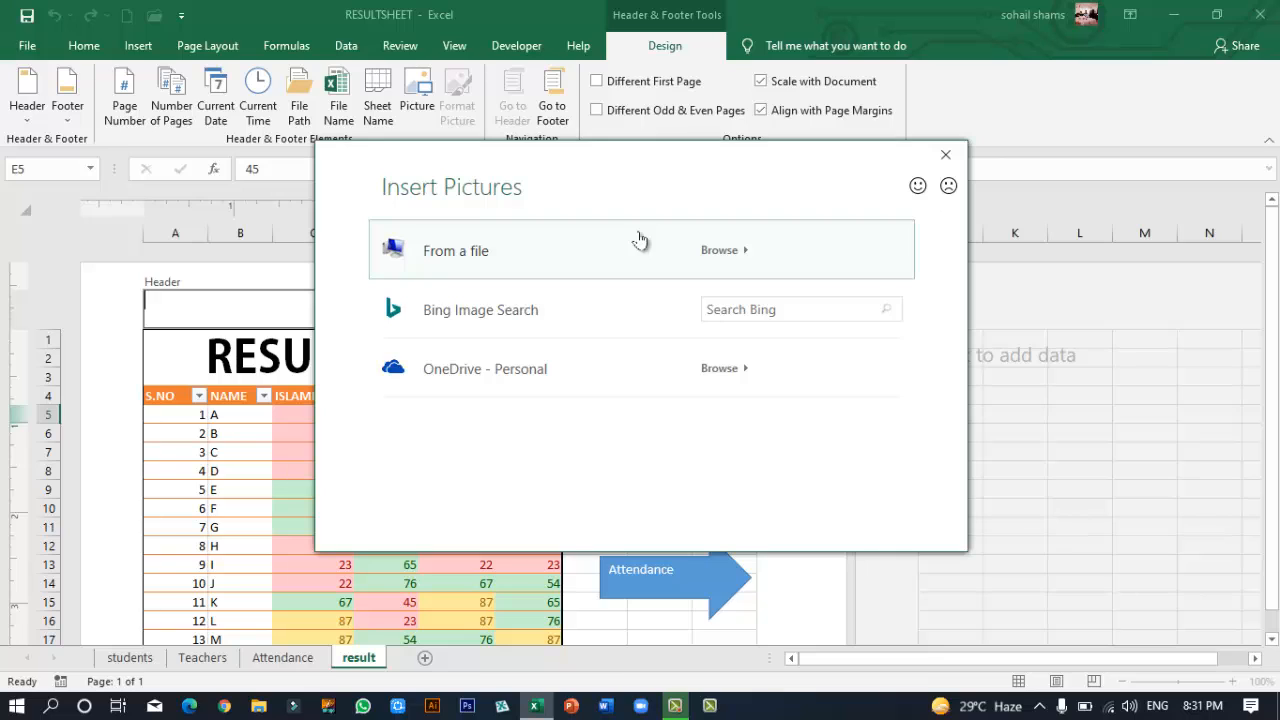
{"action": "left_click", "coordinate": [772, 307]}
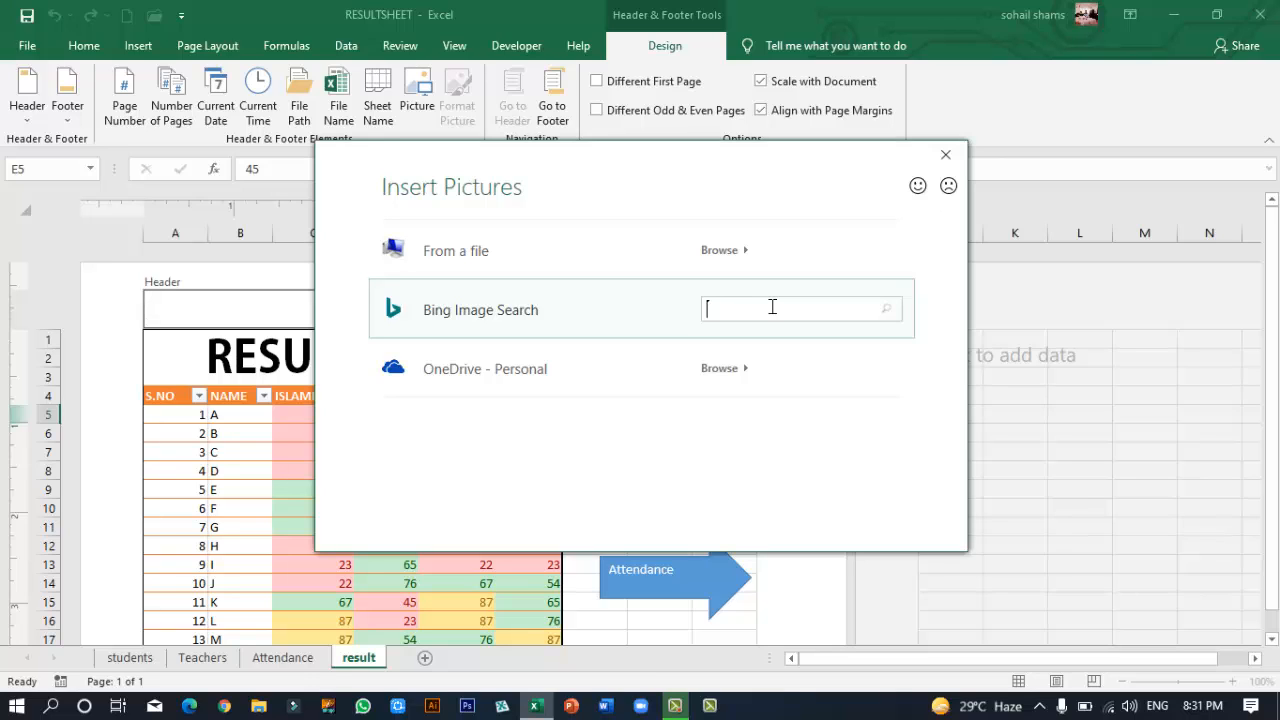
{"action": "type", "text": "logo"}
{"action": "key", "text": "Return"}
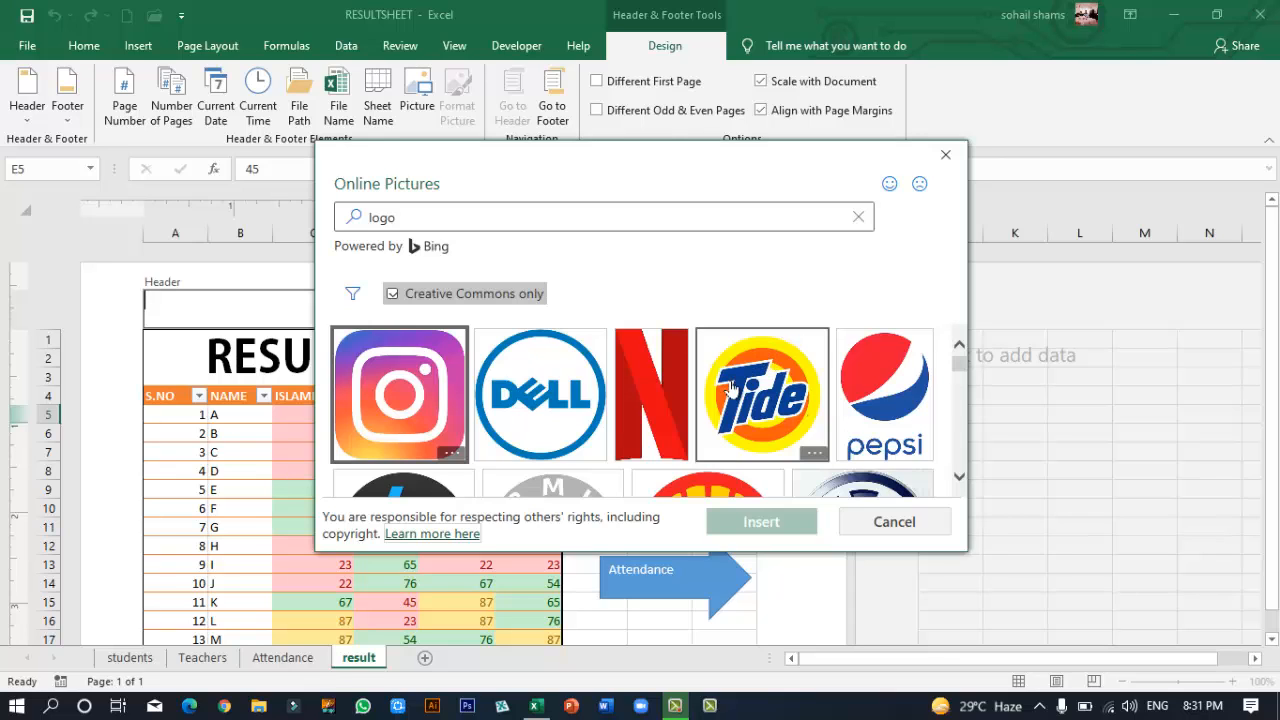
Step: Insert the Dell logo from the search results into the left header section
{"action": "left_click", "coordinate": [959, 477]}
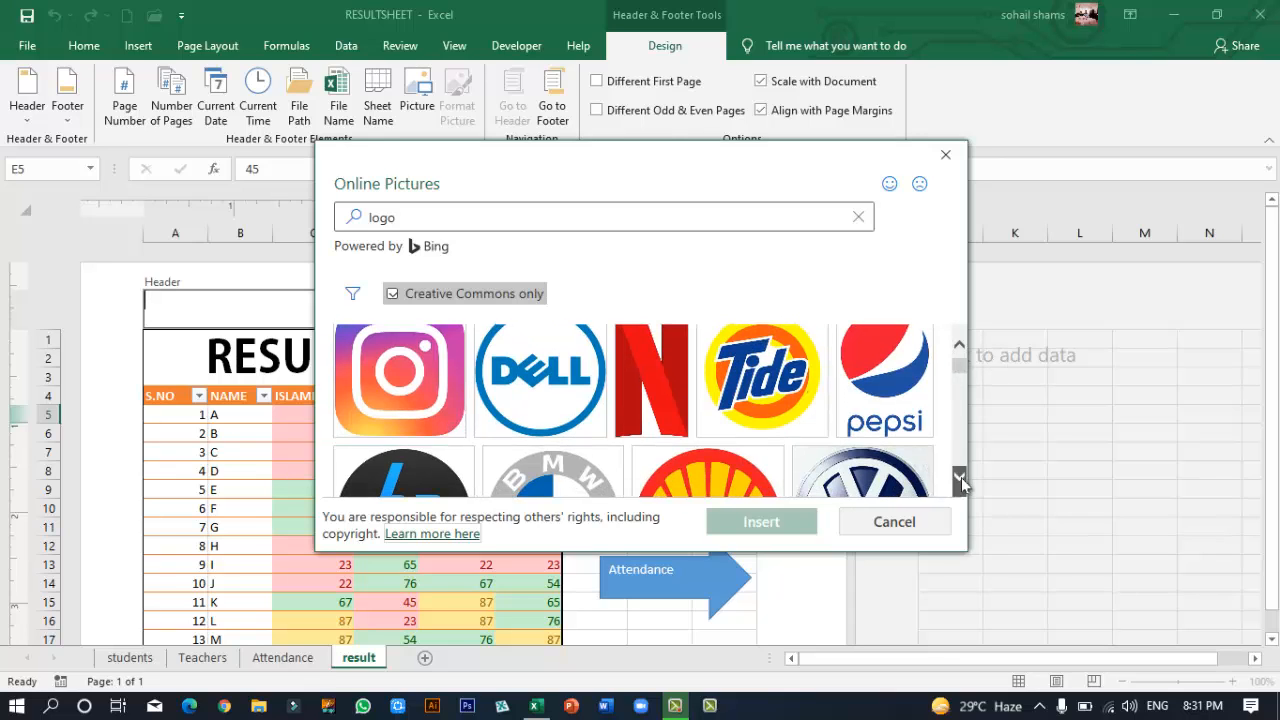
{"action": "left_click", "coordinate": [960, 346]}
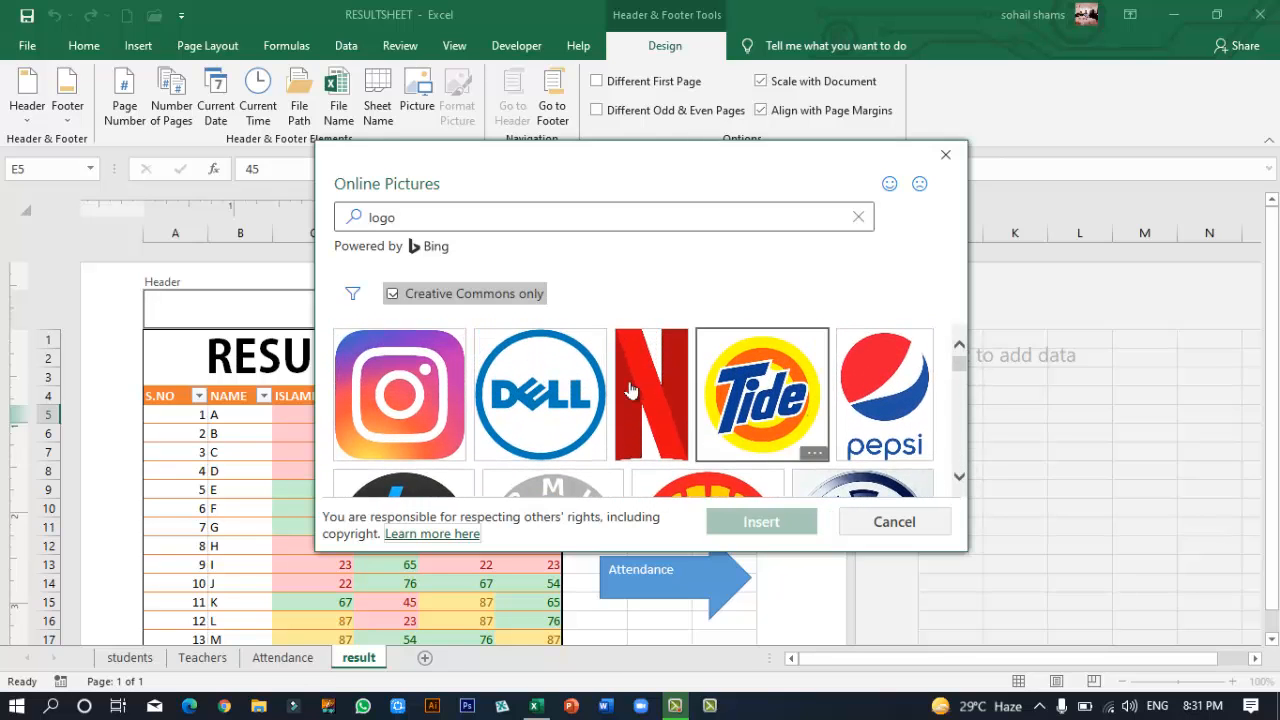
{"action": "left_click", "coordinate": [590, 395]}
{"action": "left_click", "coordinate": [800, 521]}
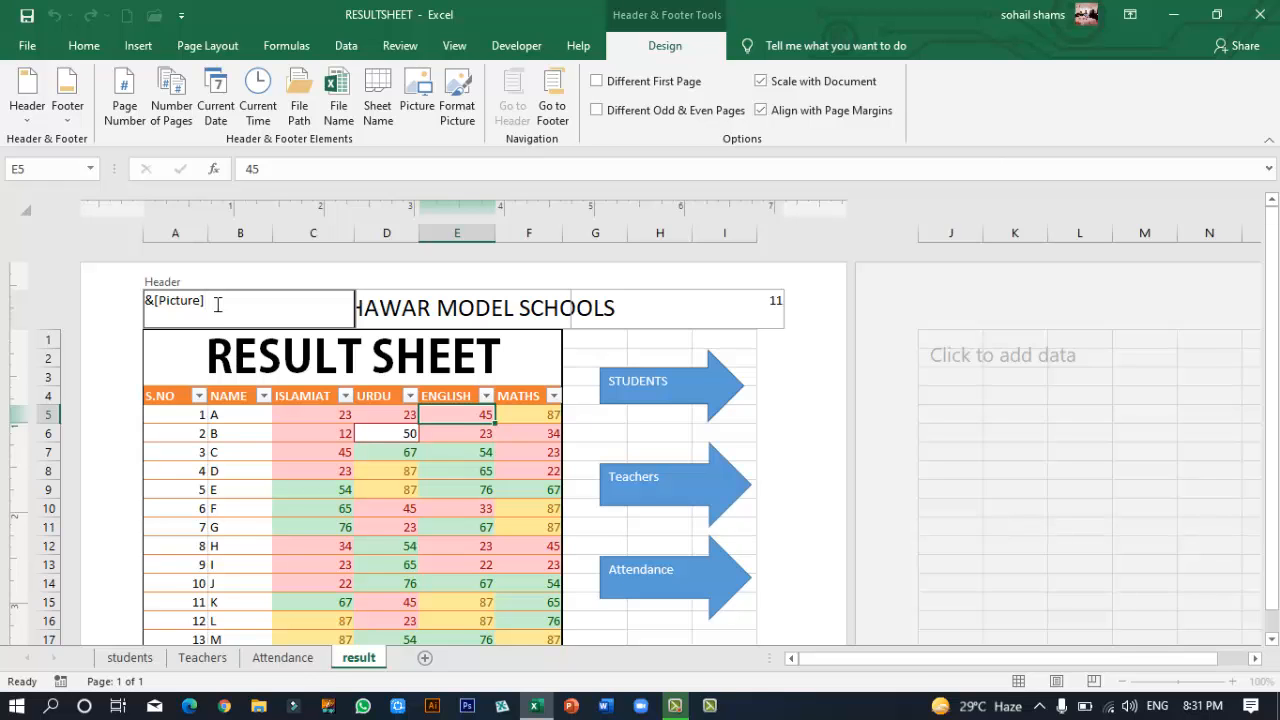
{"action": "left_click", "coordinate": [305, 497]}
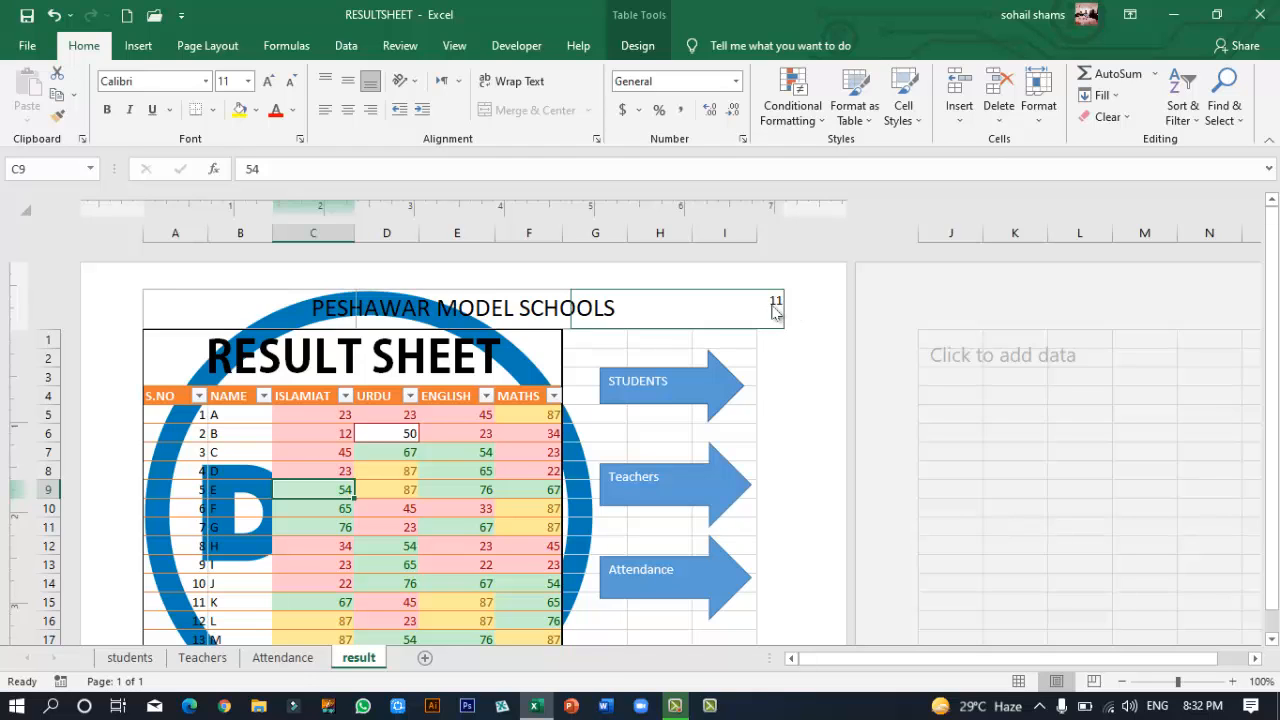
Step: Put a slash between the page number and number of pages elements in the right header section
{"action": "left_click", "coordinate": [643, 310]}
{"action": "left_click", "coordinate": [643, 310]}
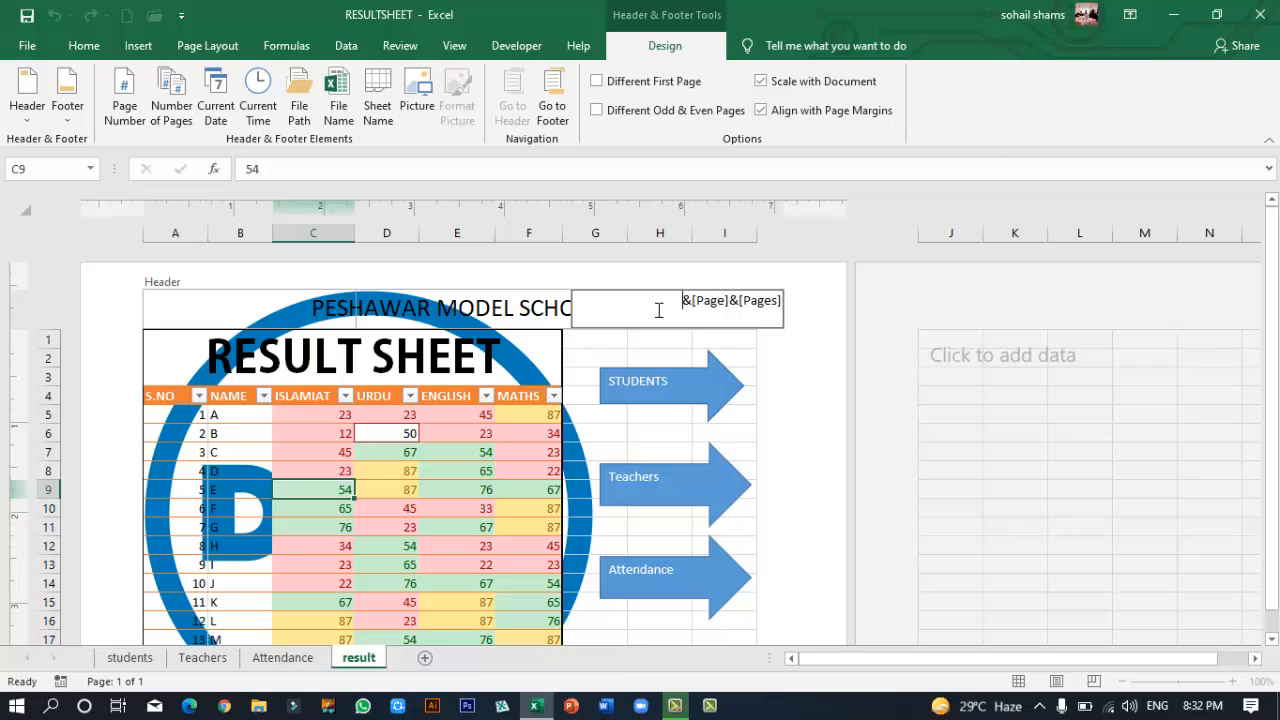
{"action": "left_click", "coordinate": [730, 301]}
{"action": "type", "text": "/"}
{"action": "left_click", "coordinate": [623, 427]}
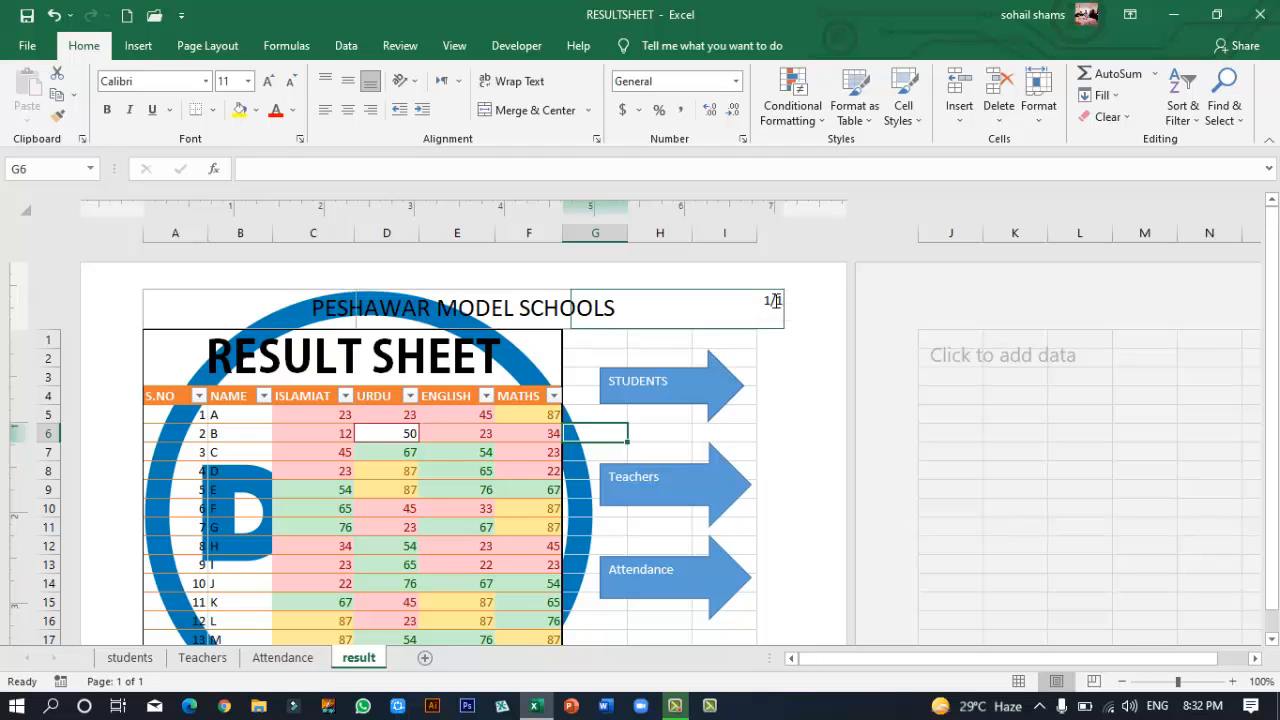
Step: Replace the slash between the page number and number of pages elements with the words "out of"
{"action": "left_click", "coordinate": [778, 304]}
{"action": "left_click", "coordinate": [733, 300]}
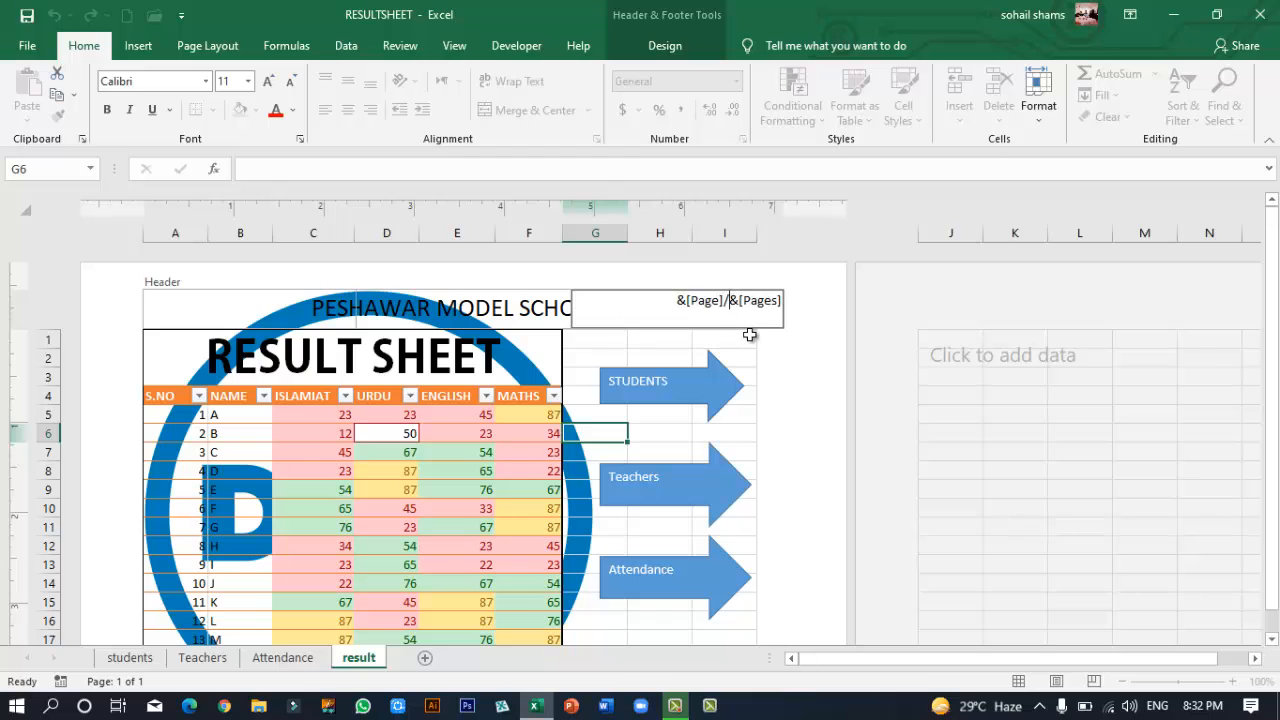
{"action": "key", "text": "BackSpace"}
{"action": "type", "text": "out "}
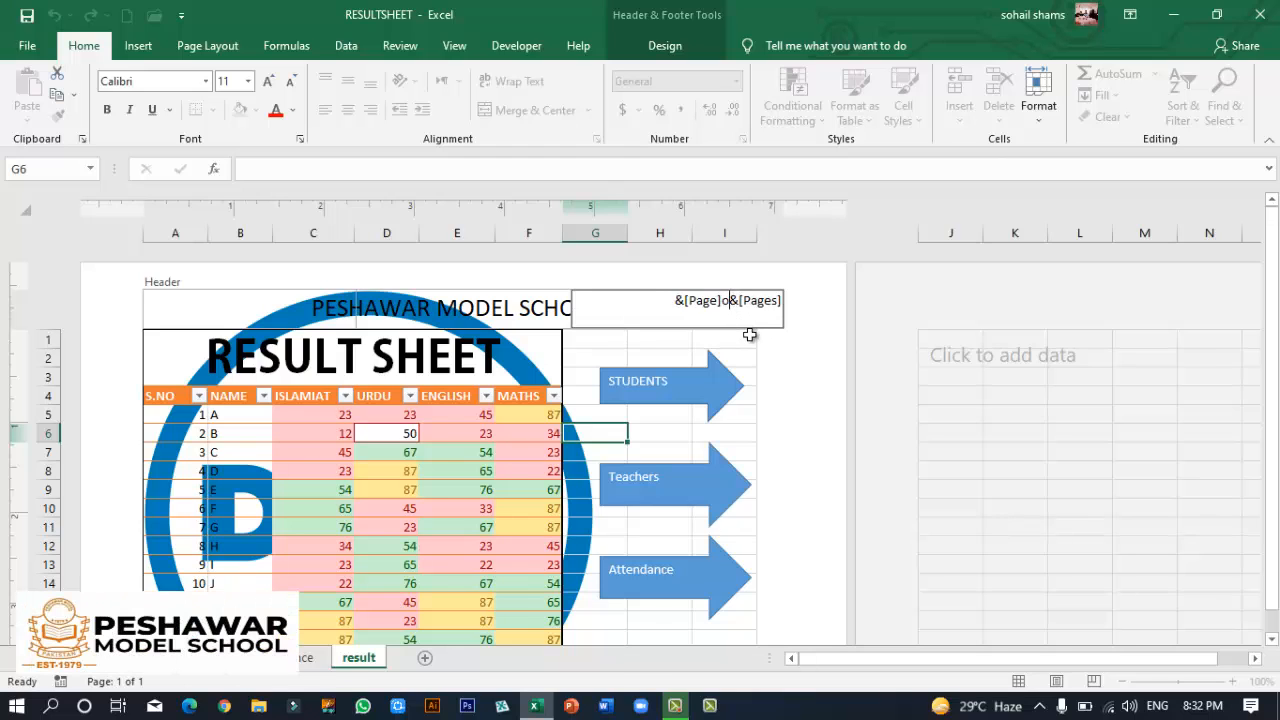
{"action": "type", "text": "of"}
{"action": "left_click", "coordinate": [627, 512]}
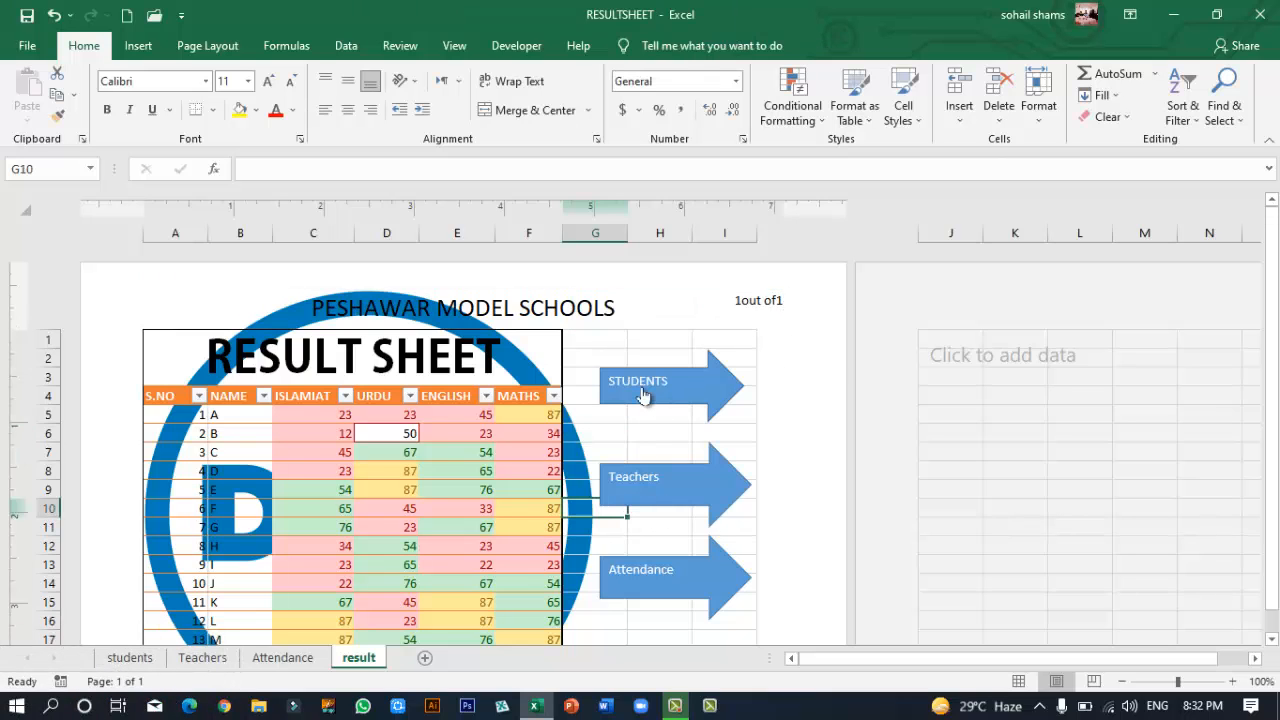
Step: Enter sda in cell O4 on the result sheet's second page
{"action": "left_click", "coordinate": [1046, 527]}
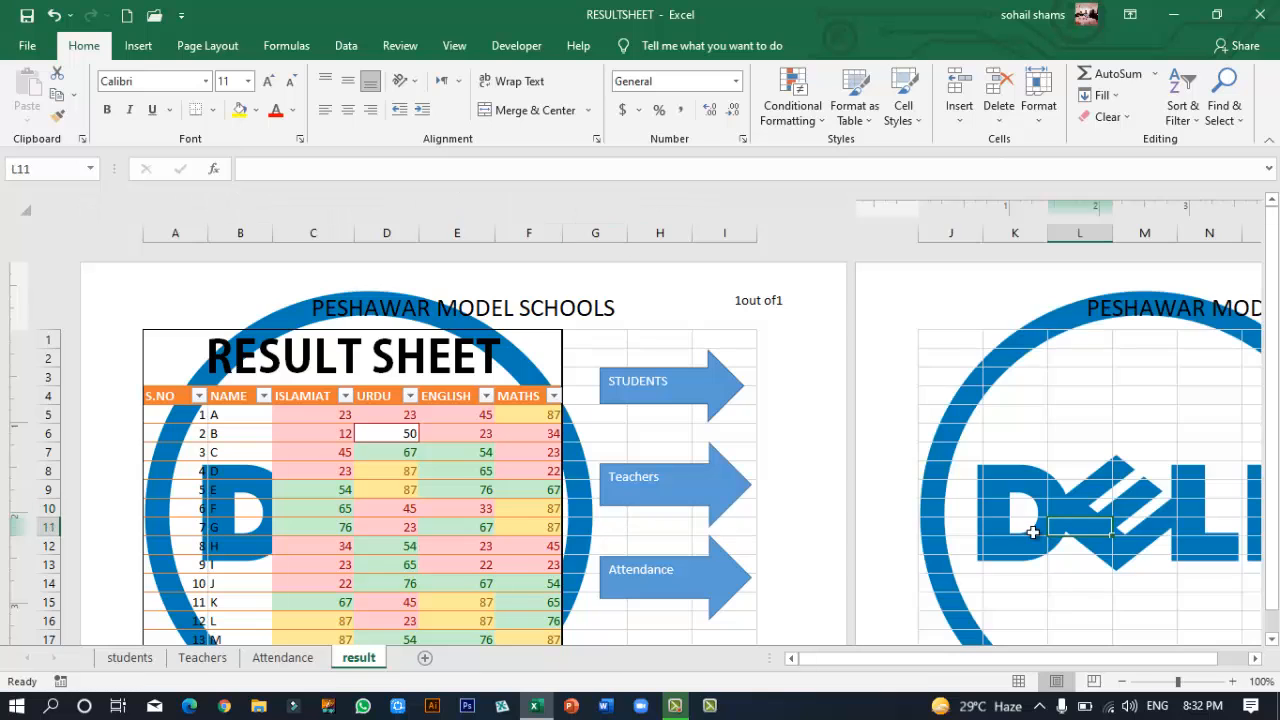
{"action": "left_click_drag", "start_coordinate": [886, 658], "coordinate": [988, 678]}
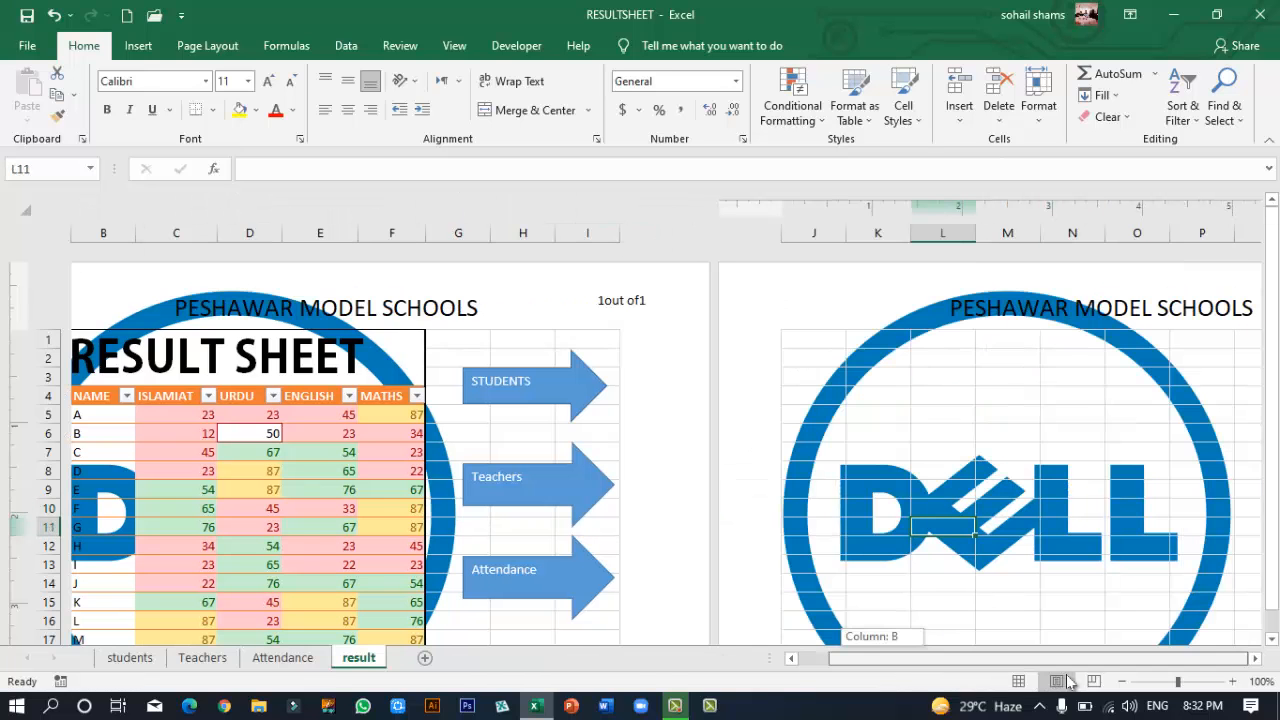
{"action": "left_click", "coordinate": [1256, 660]}
{"action": "left_click", "coordinate": [1256, 660]}
{"action": "left_click", "coordinate": [1256, 660]}
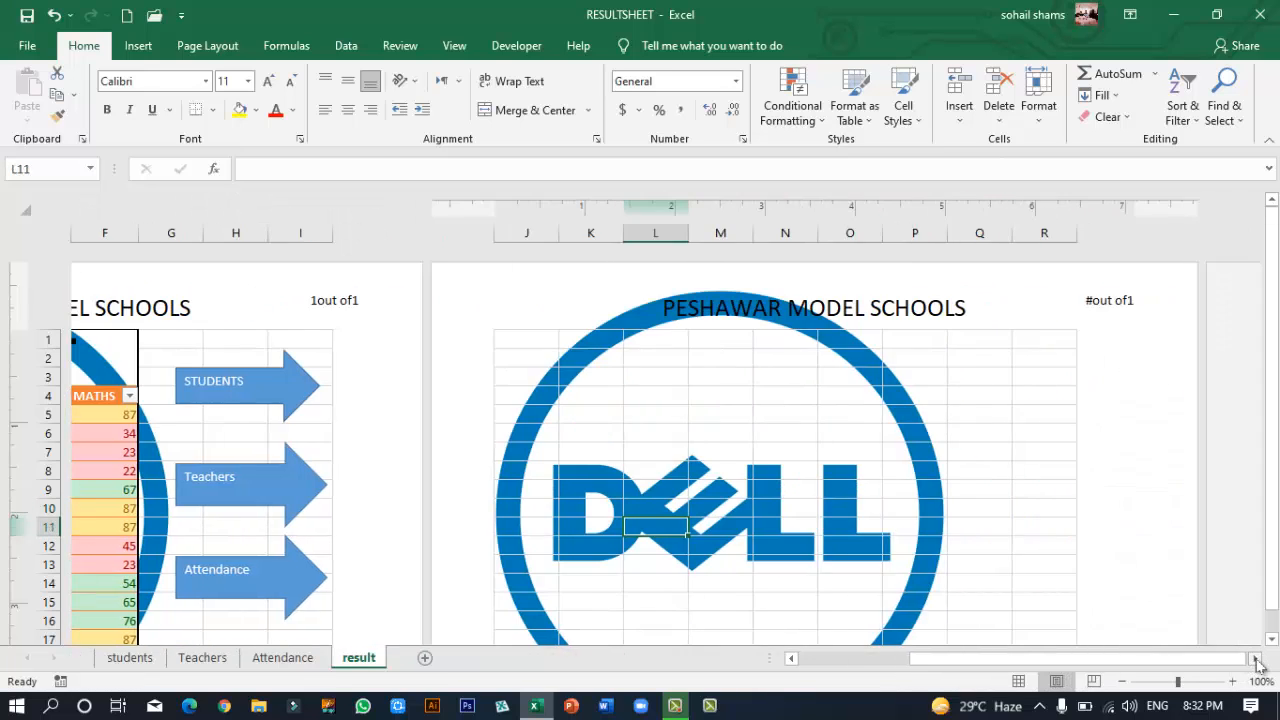
{"action": "left_click", "coordinate": [831, 398]}
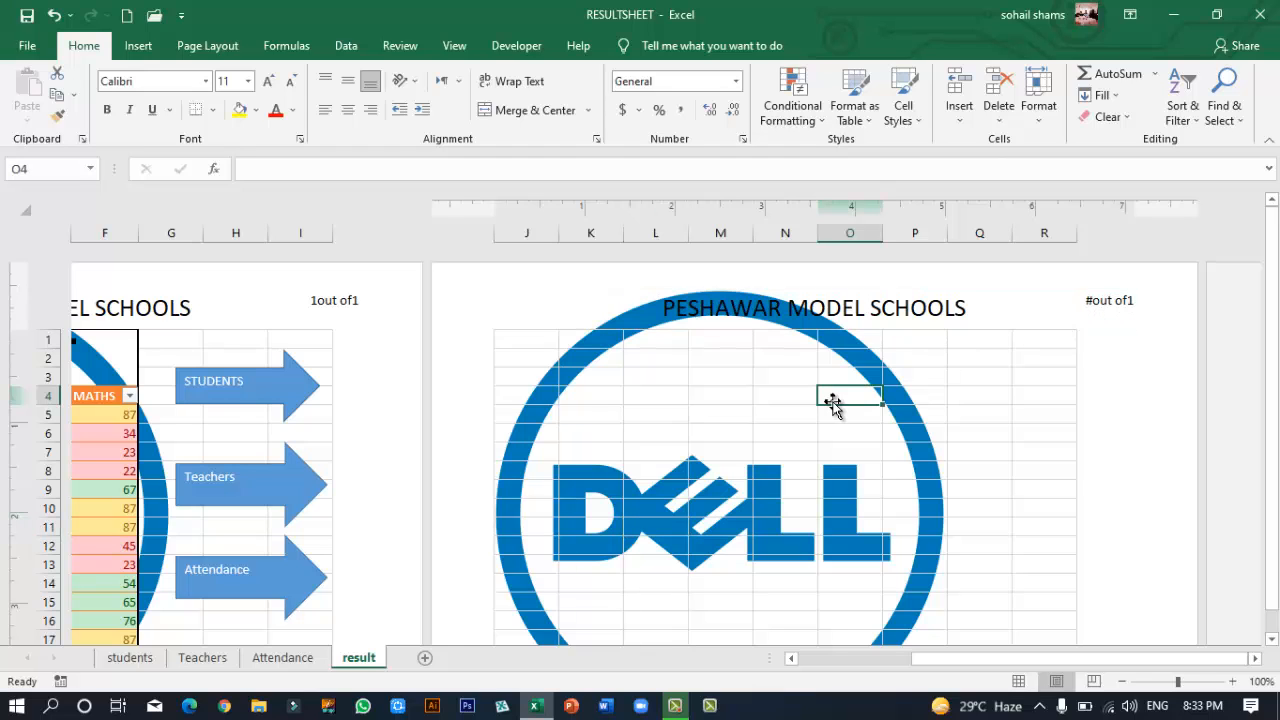
{"action": "type", "text": "sda"}
{"action": "left_click", "coordinate": [824, 453]}
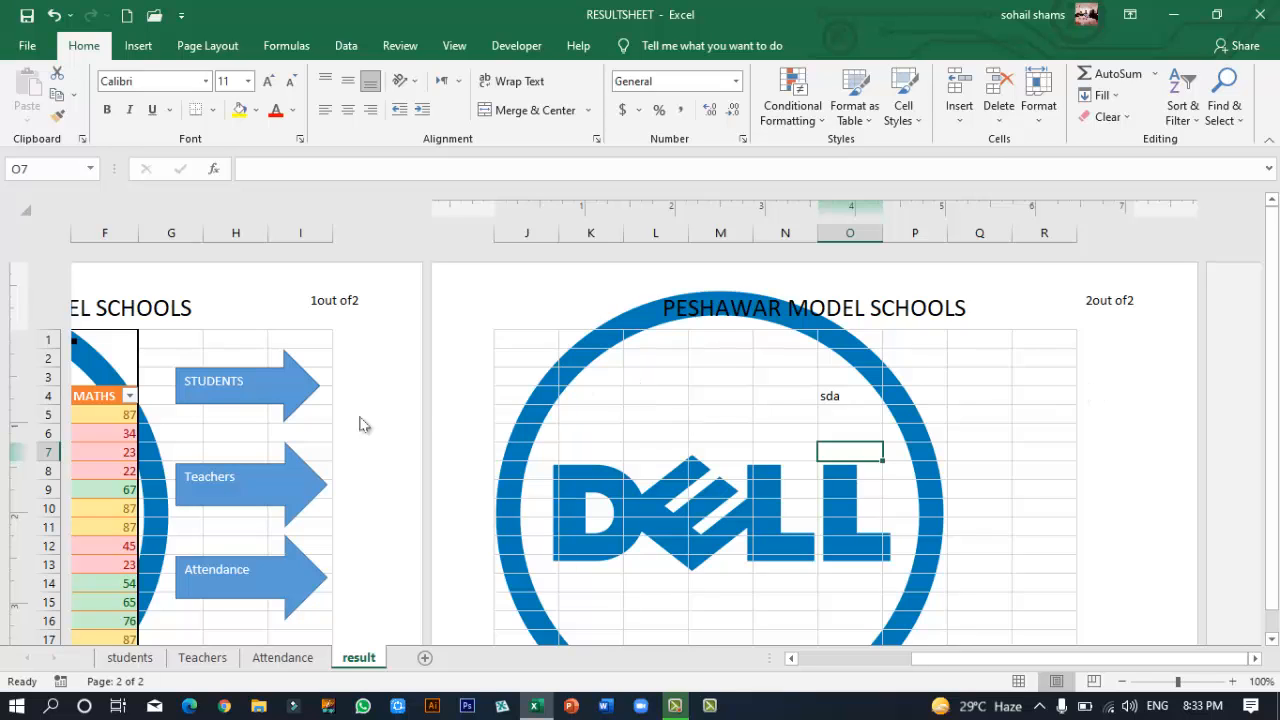
Step: Scale the left header picture down to 1 inch high and 1 inch wide with its aspect ratio locked
{"action": "left_click", "coordinate": [238, 428]}
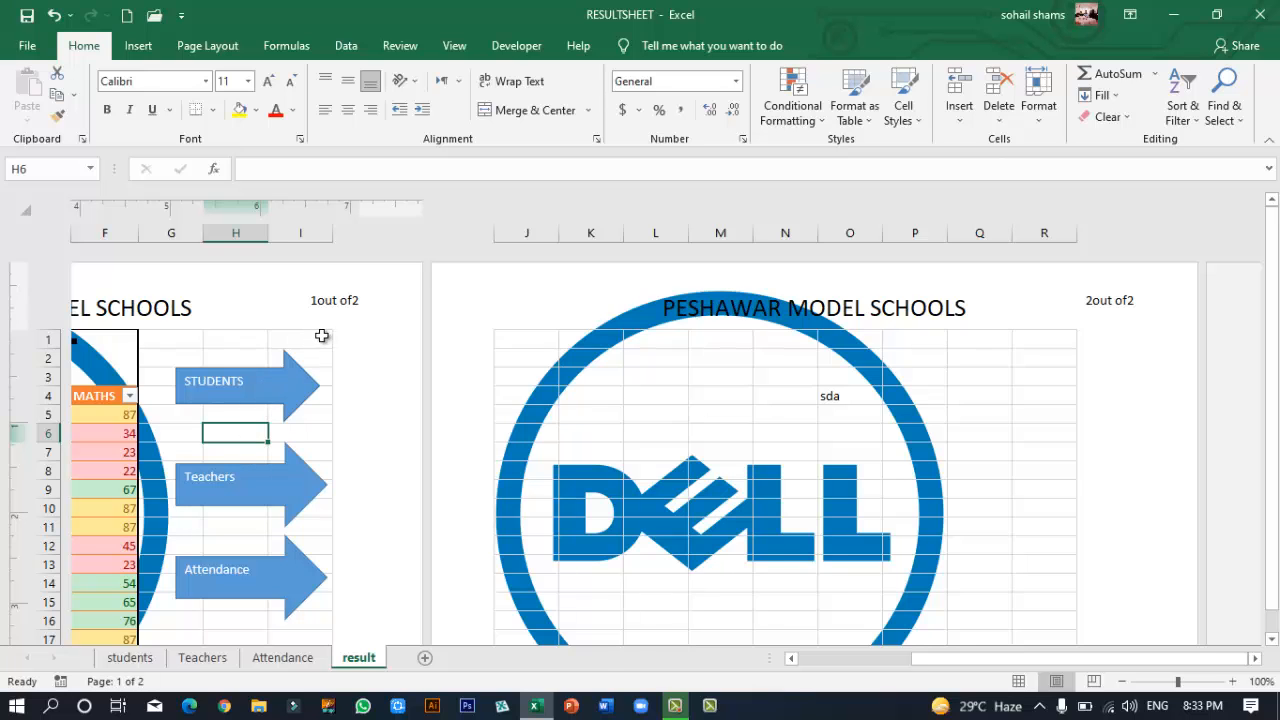
{"action": "left_click_drag", "start_coordinate": [1030, 658], "coordinate": [916, 658]}
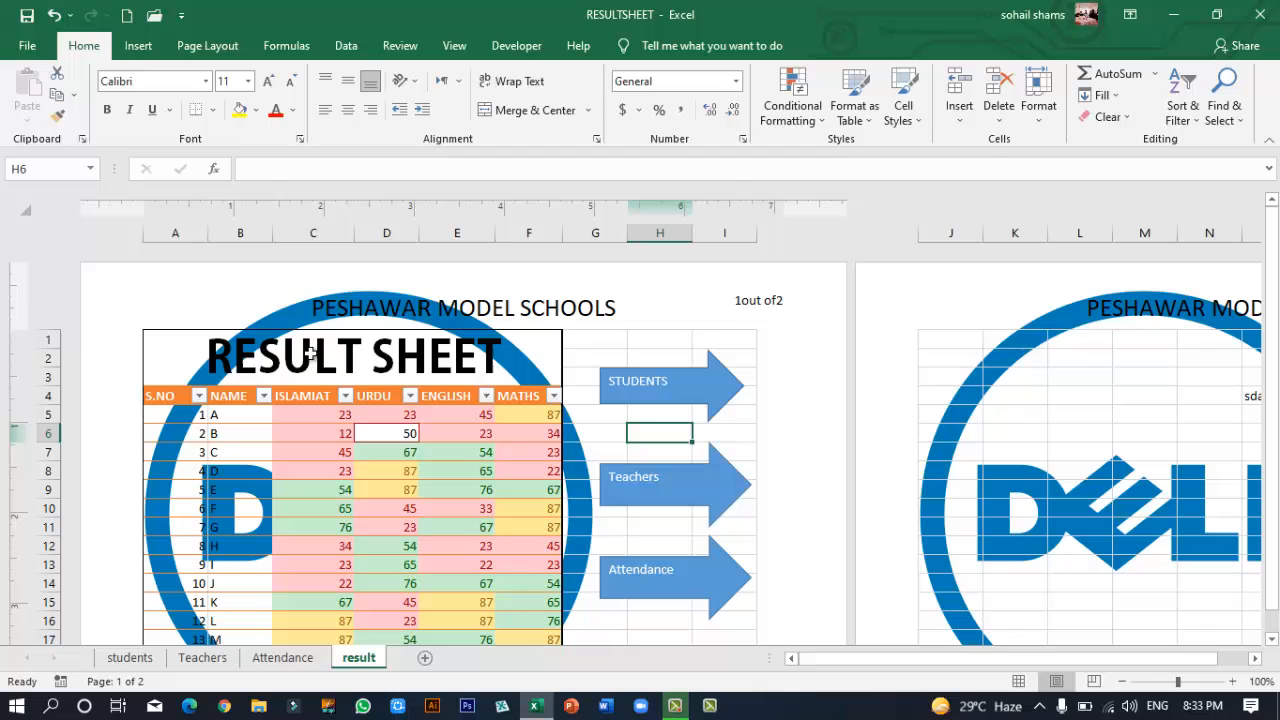
{"action": "left_click", "coordinate": [235, 305]}
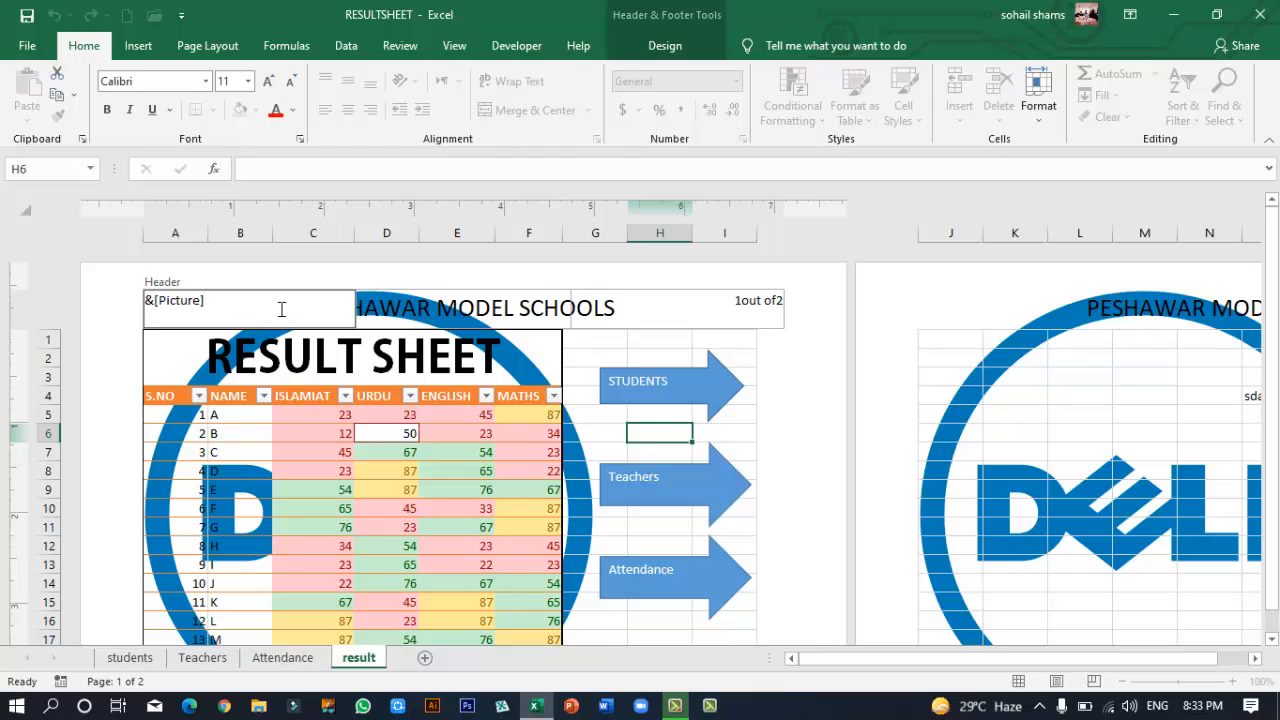
{"action": "left_click", "coordinate": [652, 48]}
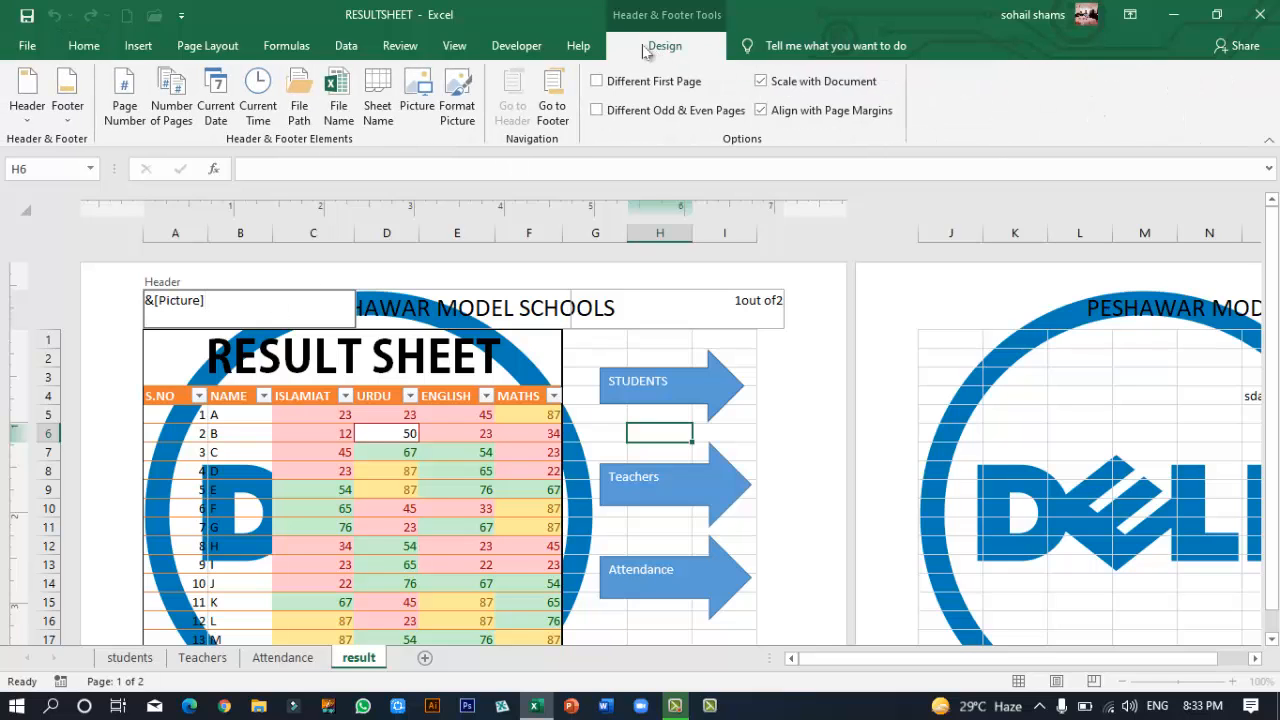
{"action": "left_click", "coordinate": [456, 112]}
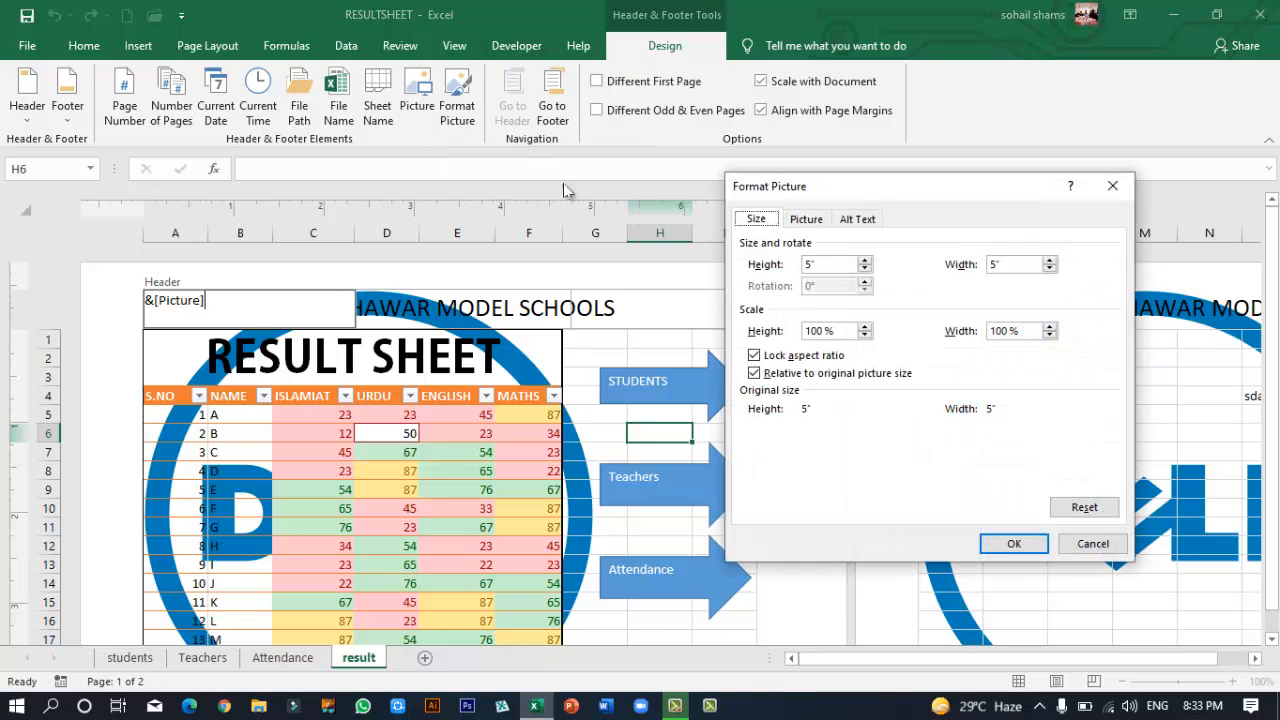
{"action": "left_click", "coordinate": [865, 269]}
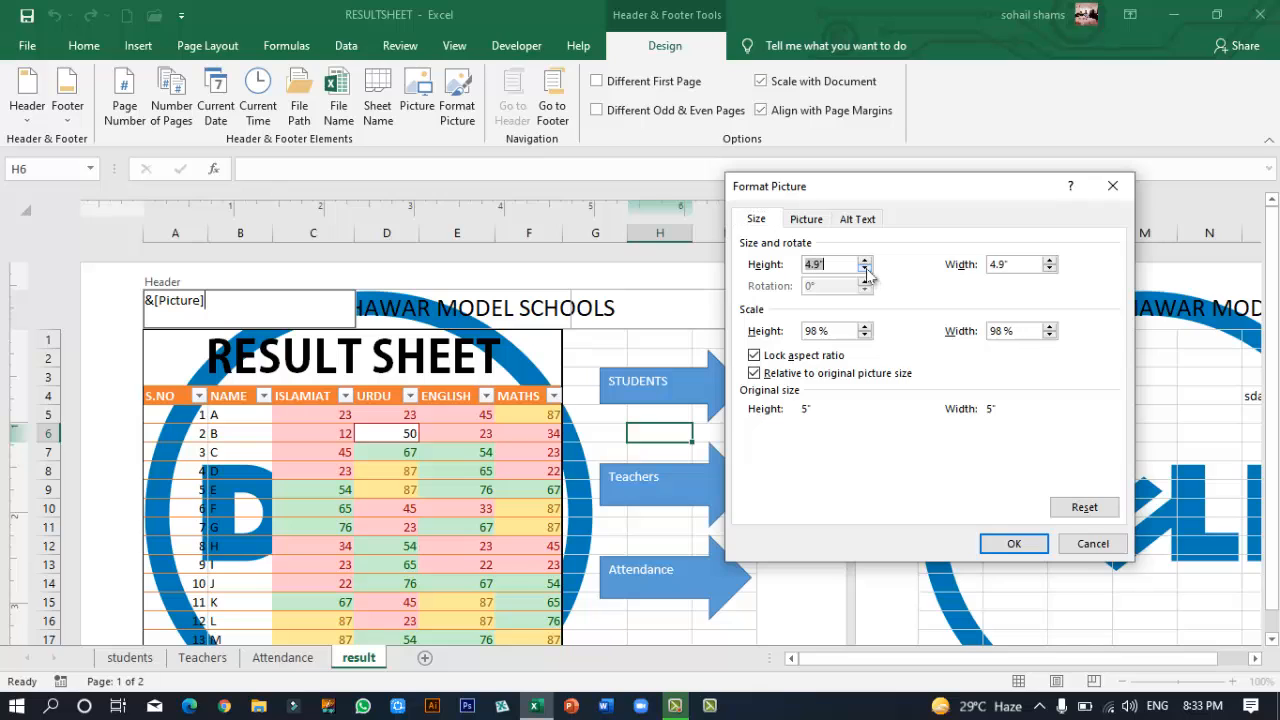
{"action": "left_click", "coordinate": [865, 269]}
{"action": "left_click", "coordinate": [865, 269]}
{"action": "left_click", "coordinate": [865, 269]}
{"action": "left_click", "coordinate": [865, 269]}
{"action": "left_click", "coordinate": [865, 269]}
{"action": "left_click", "coordinate": [865, 269]}
{"action": "left_click", "coordinate": [865, 269]}
{"action": "left_click", "coordinate": [865, 269]}
{"action": "left_click", "coordinate": [865, 269]}
{"action": "left_click", "coordinate": [865, 269]}
{"action": "left_click", "coordinate": [865, 269]}
{"action": "left_click", "coordinate": [865, 269]}
{"action": "left_click", "coordinate": [865, 269]}
{"action": "left_click", "coordinate": [865, 269]}
{"action": "left_click", "coordinate": [865, 269]}
{"action": "left_click", "coordinate": [865, 269]}
{"action": "left_click", "coordinate": [865, 269]}
{"action": "left_click", "coordinate": [865, 269]}
{"action": "left_click", "coordinate": [865, 269]}
{"action": "left_click", "coordinate": [865, 269]}
{"action": "left_click", "coordinate": [865, 272]}
{"action": "left_click", "coordinate": [865, 272]}
{"action": "left_click", "coordinate": [865, 272]}
{"action": "left_click", "coordinate": [865, 260]}
{"action": "left_click", "coordinate": [1030, 549]}
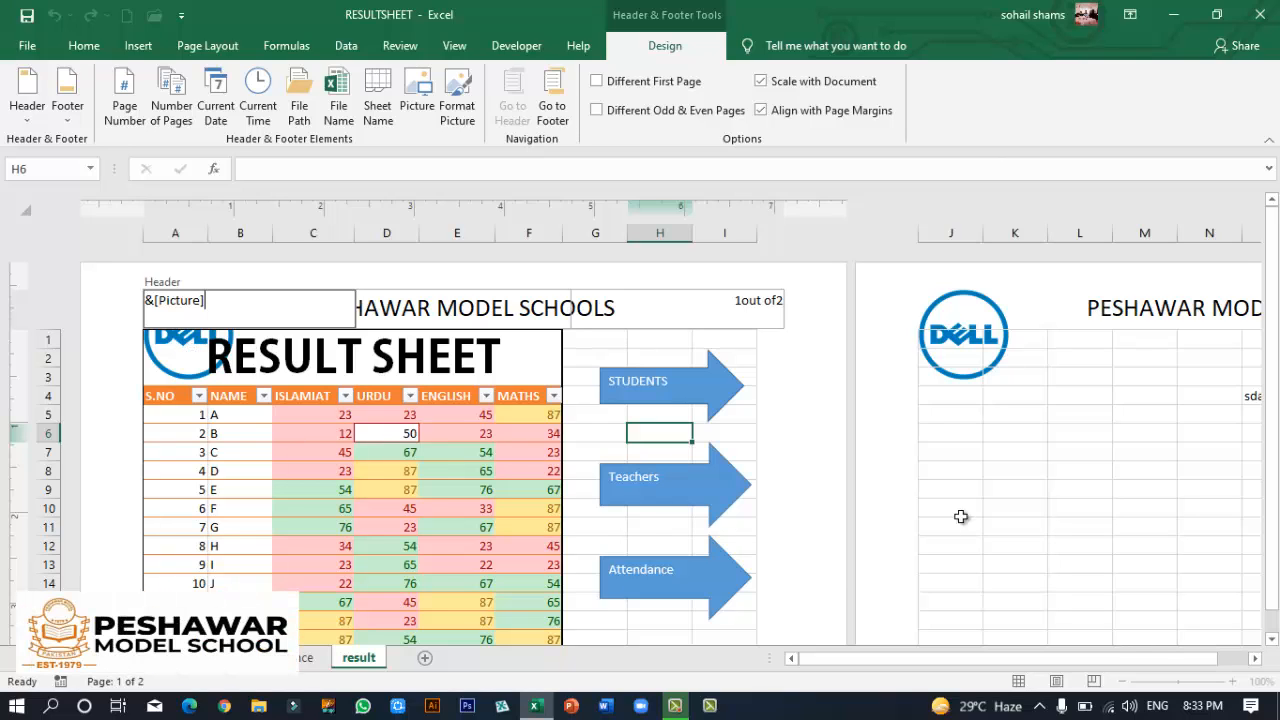
Step: Reduce the left header picture to 0.5 inch high and 0.5 inch wide
{"action": "left_click", "coordinate": [457, 100]}
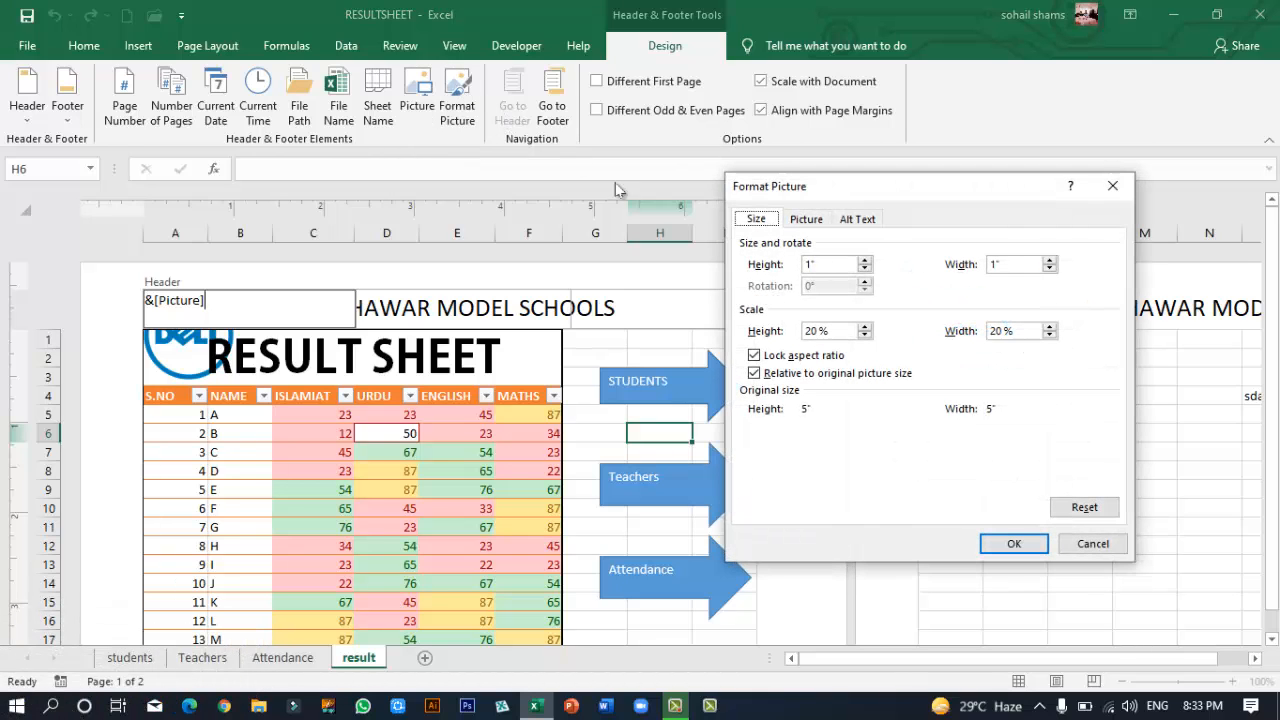
{"action": "left_click", "coordinate": [865, 268]}
{"action": "left_click", "coordinate": [865, 268]}
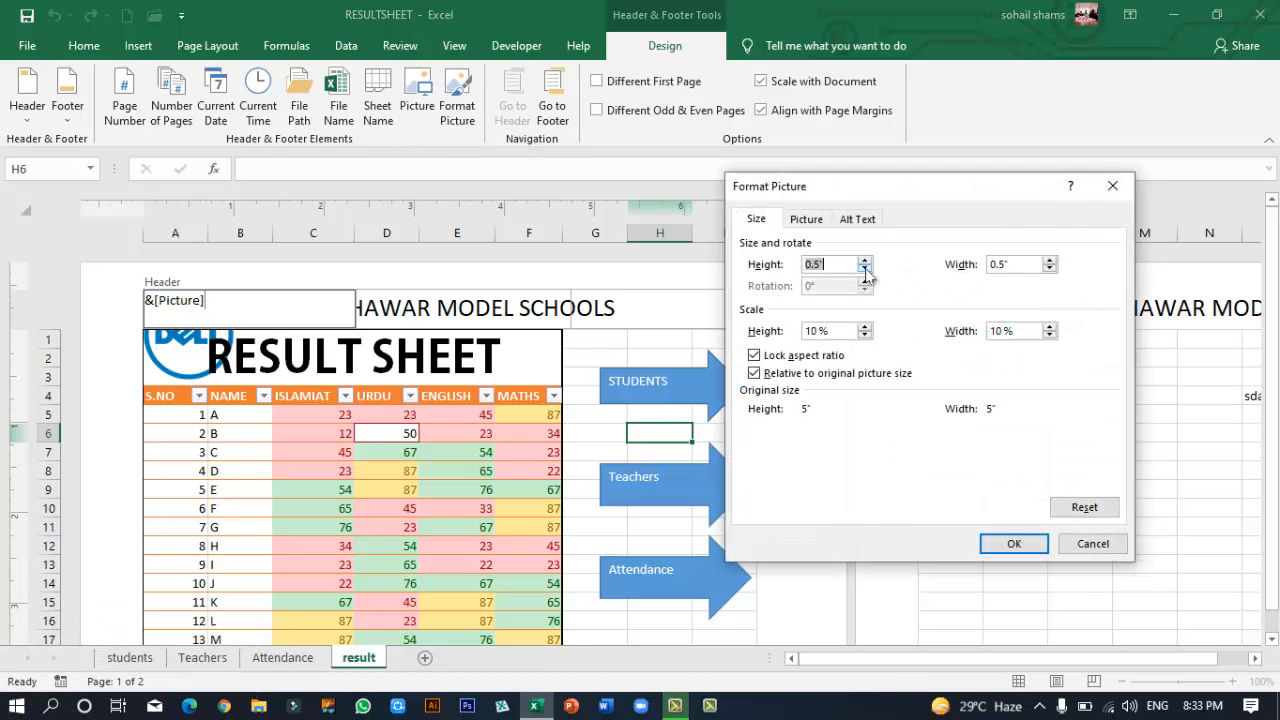
{"action": "left_click", "coordinate": [1010, 543]}
{"action": "left_click", "coordinate": [413, 374]}
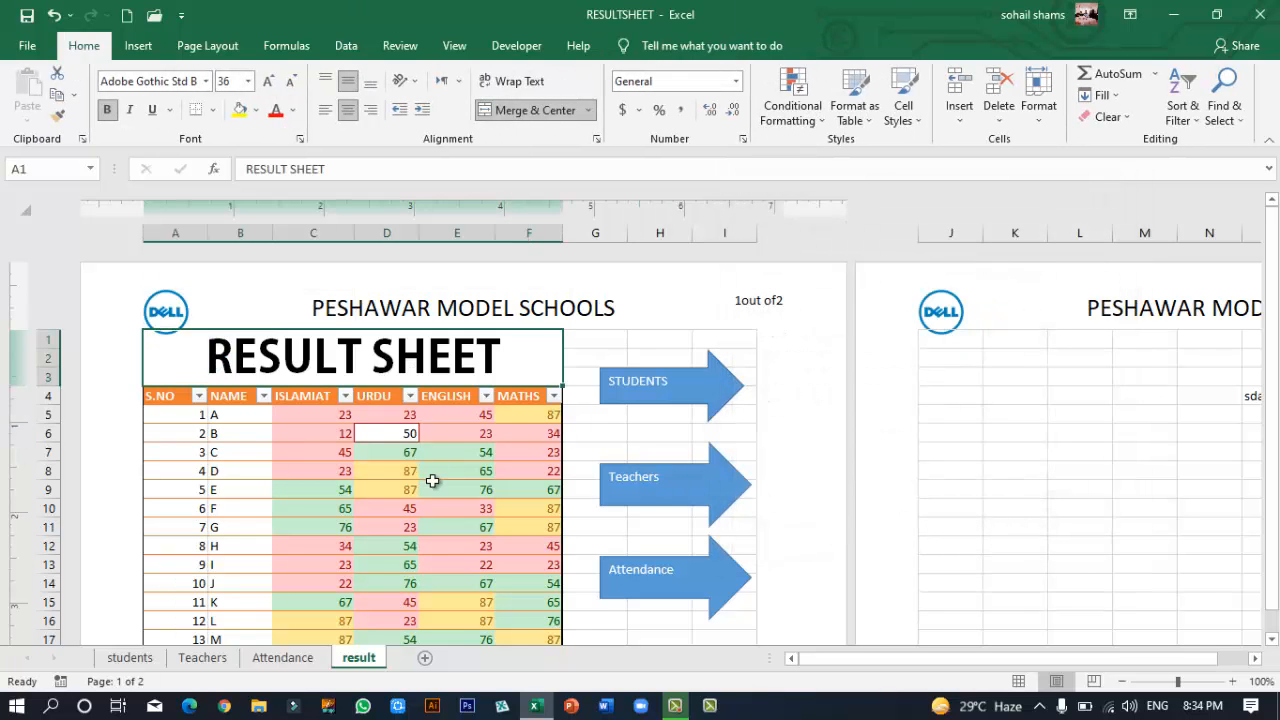
Step: Enter asdf in the center footer section of the result sheet's first page
{"action": "scroll", "coordinate": [430, 485], "scroll_direction": "down", "scroll_amount": 2}
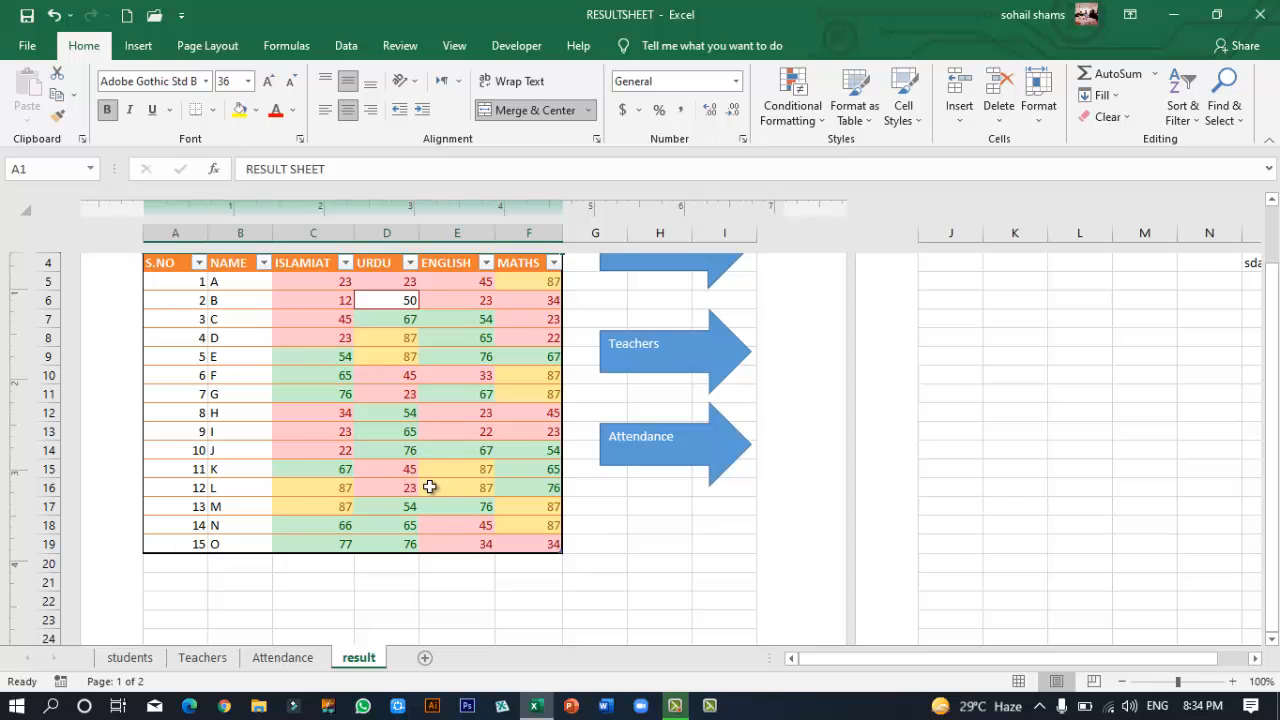
{"action": "scroll", "coordinate": [426, 494], "scroll_direction": "down", "scroll_amount": 4}
{"action": "scroll", "coordinate": [426, 494], "scroll_direction": "down", "scroll_amount": 10}
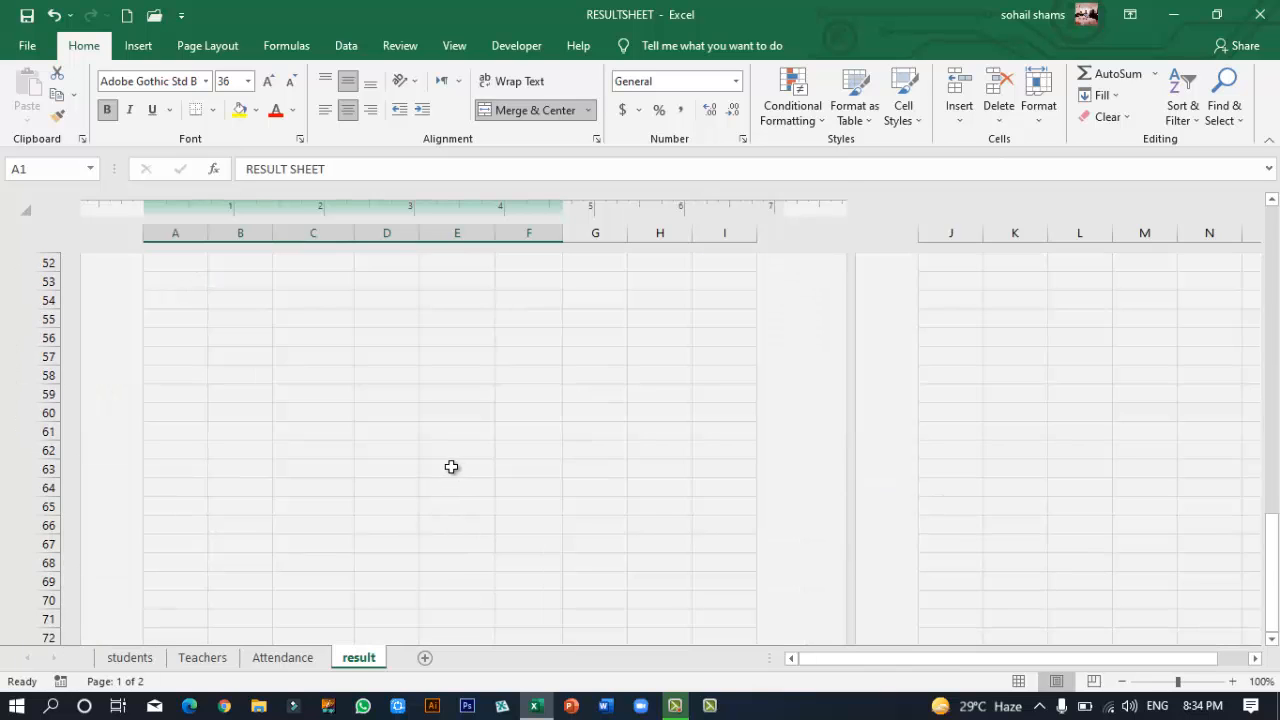
{"action": "scroll", "coordinate": [449, 466], "scroll_direction": "up", "scroll_amount": 4}
{"action": "left_click", "coordinate": [456, 408]}
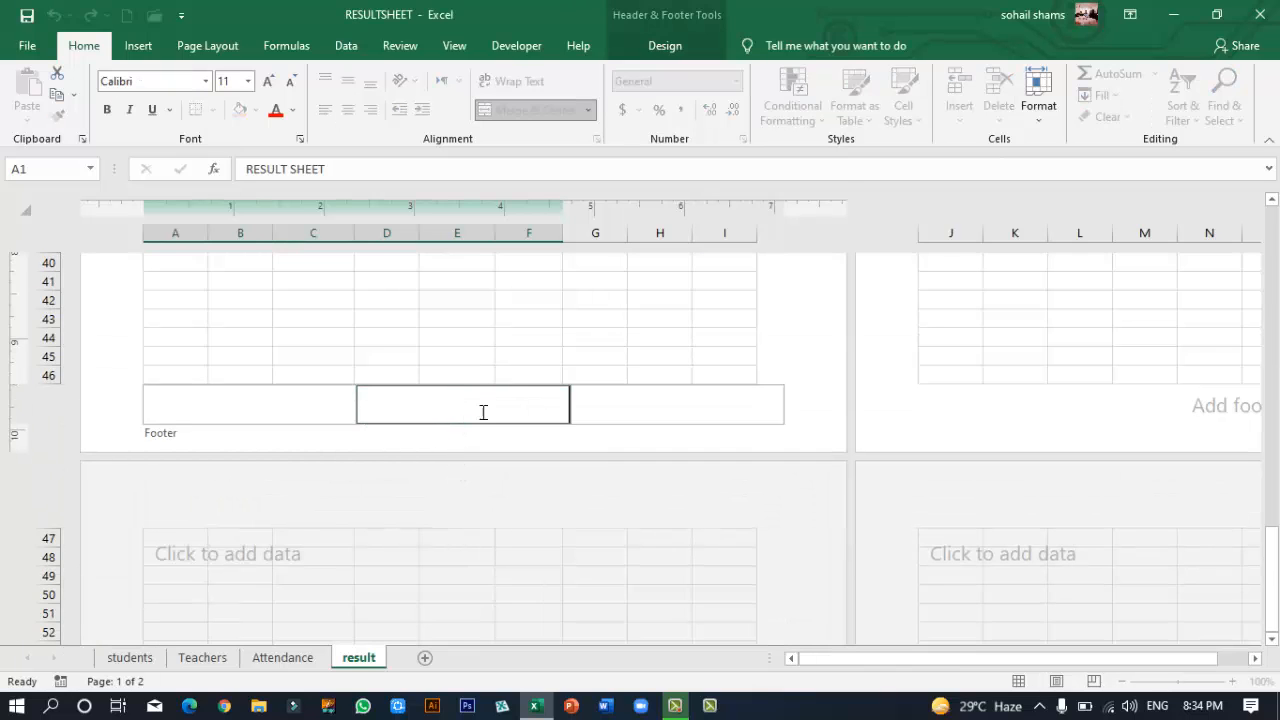
{"action": "left_click", "coordinate": [670, 47]}
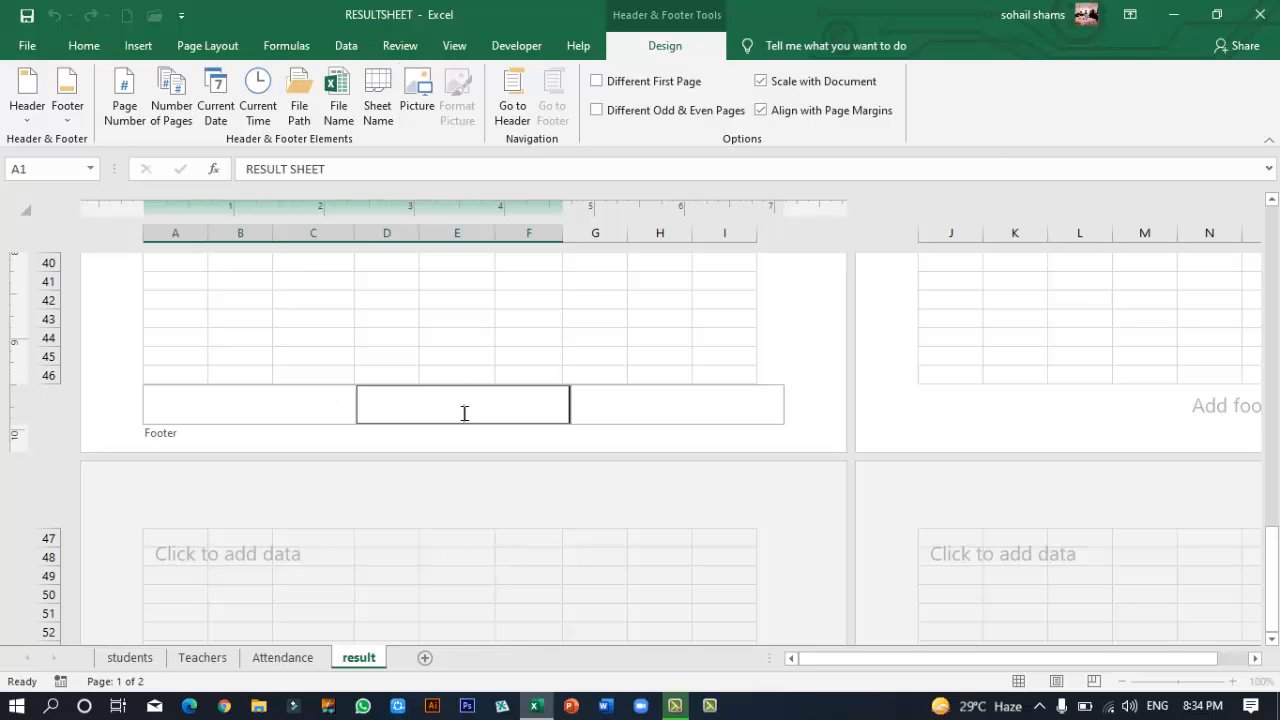
{"action": "type", "text": "asdf"}
{"action": "left_click", "coordinate": [498, 341]}
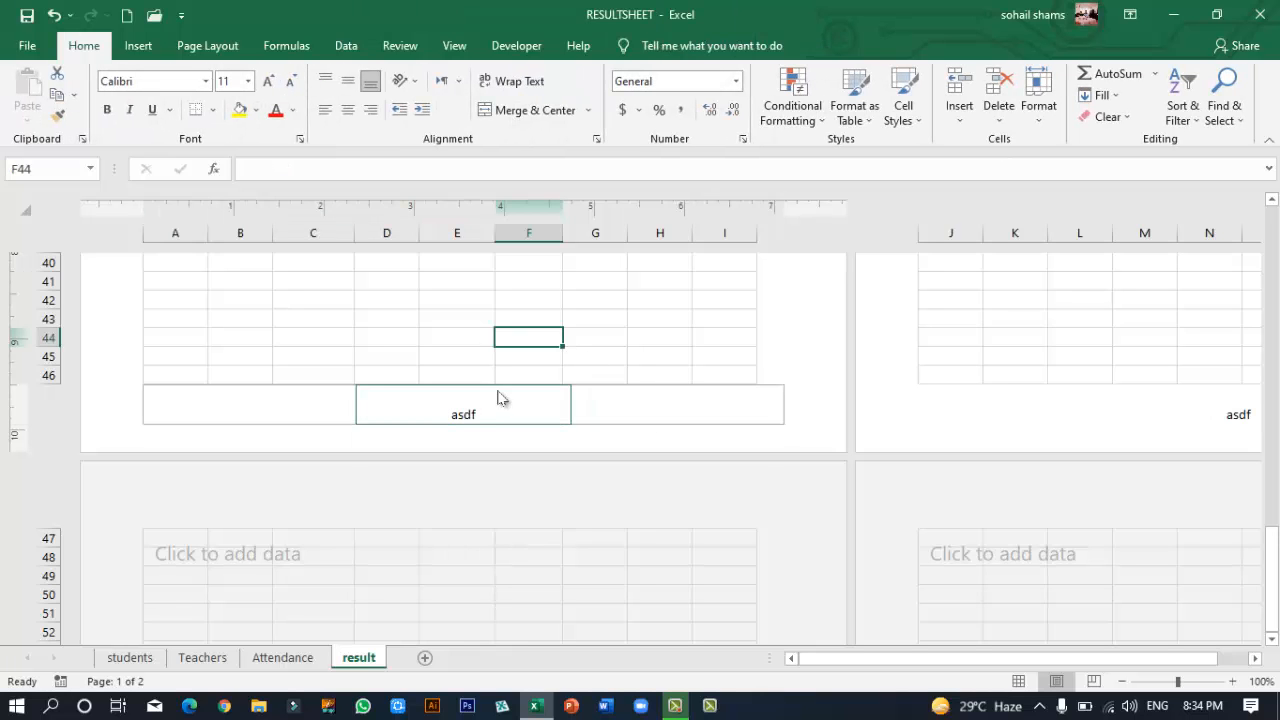
{"action": "left_click", "coordinate": [666, 411]}
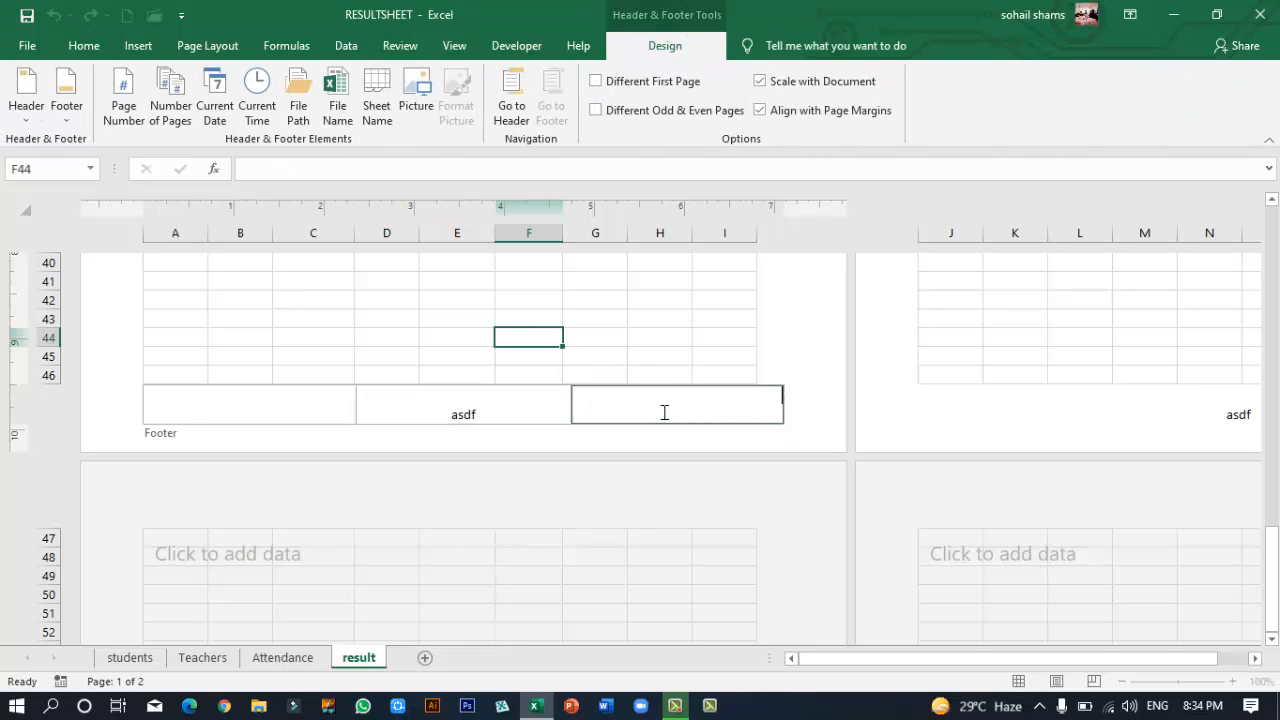
{"action": "left_click", "coordinate": [248, 408]}
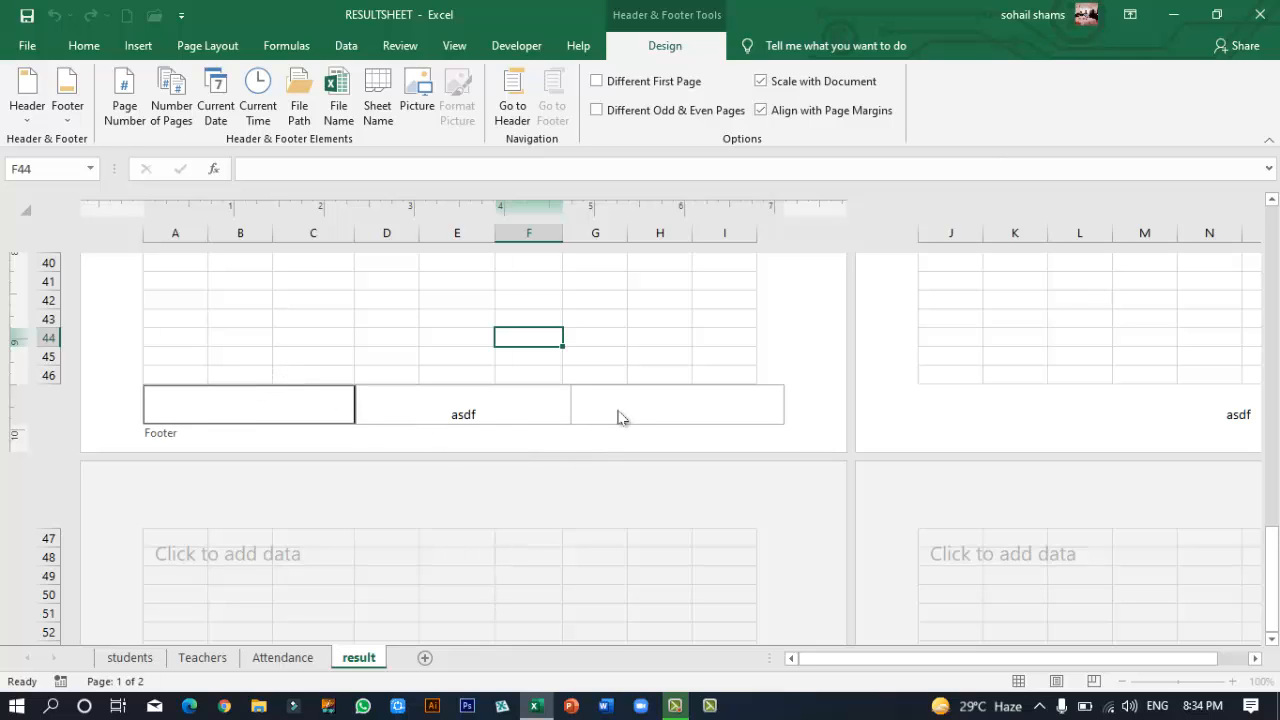
{"action": "left_click", "coordinate": [491, 320]}
{"action": "scroll", "coordinate": [490, 319], "scroll_direction": "up", "scroll_amount": 9}
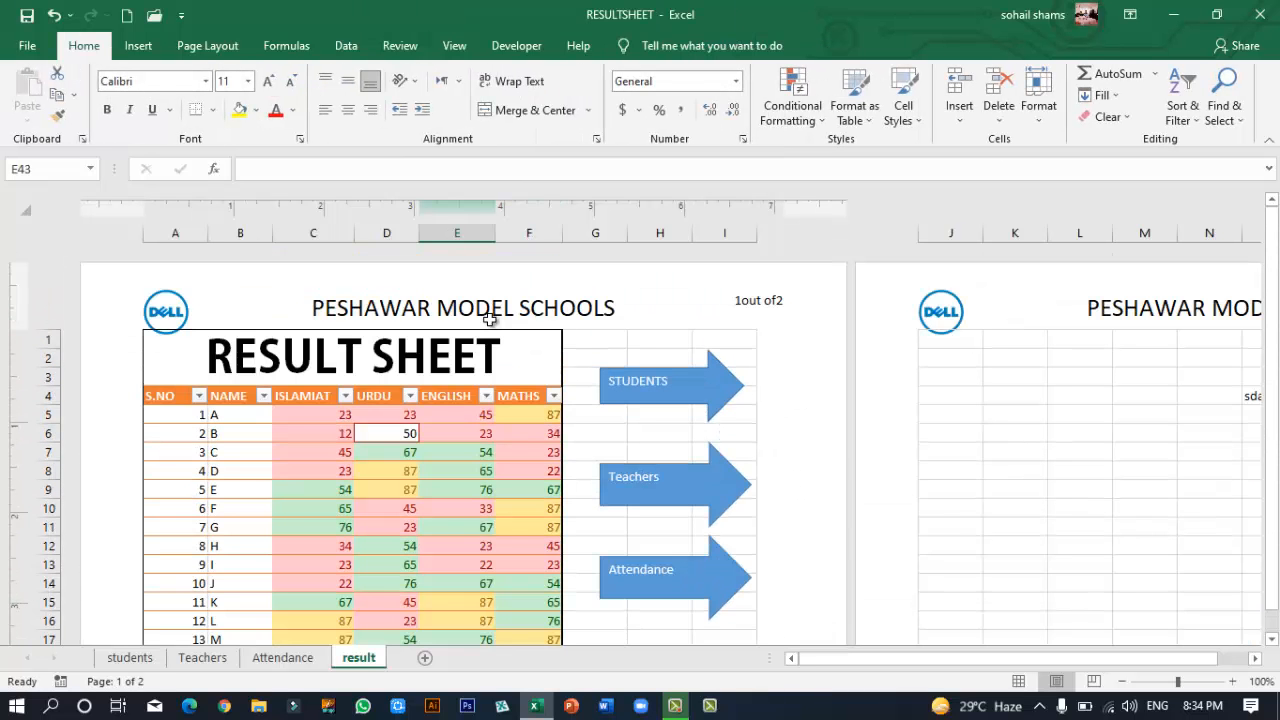